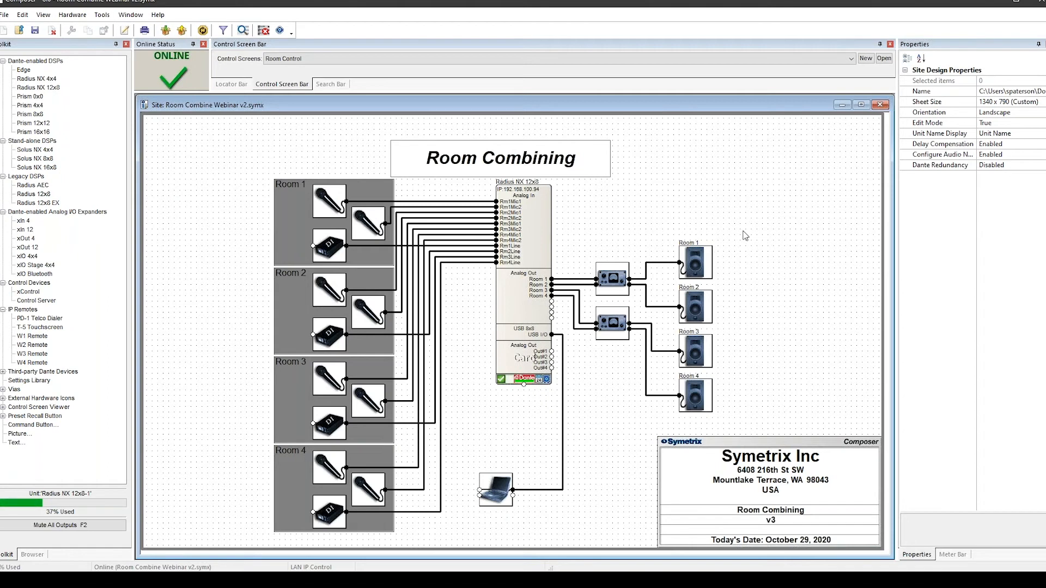
# Open the design of the Radius NX 12x8 unit and select its BGM Automix Combiner module
pyautogui.rightClick(522, 222)
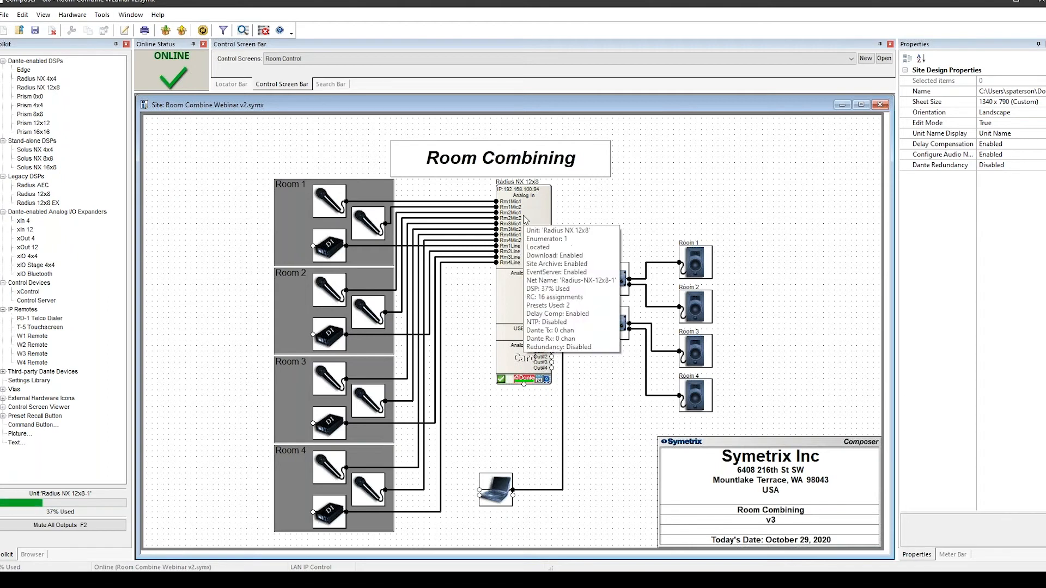
pyautogui.click(539, 229)
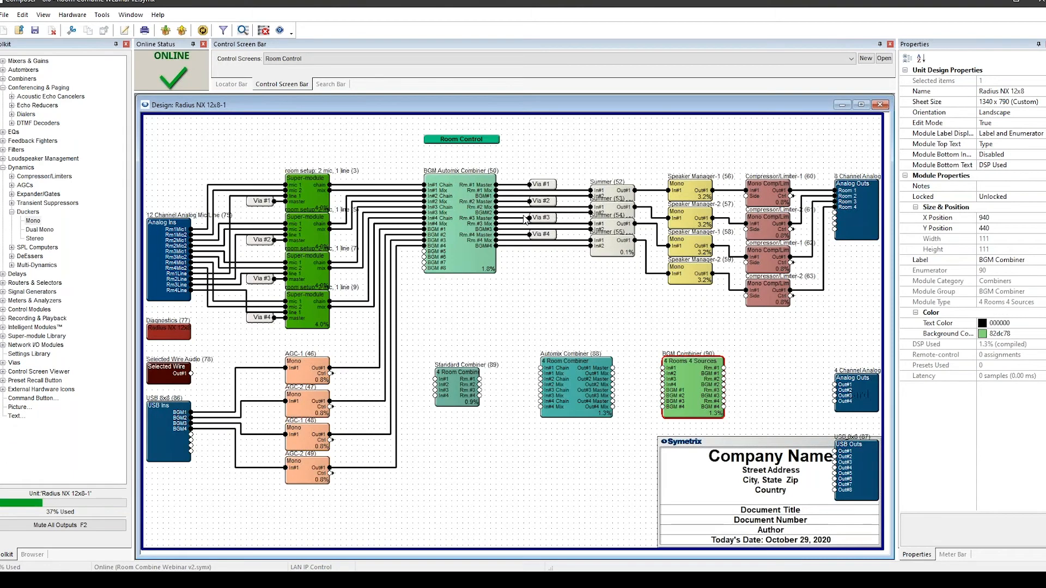
pyautogui.click(735, 338)
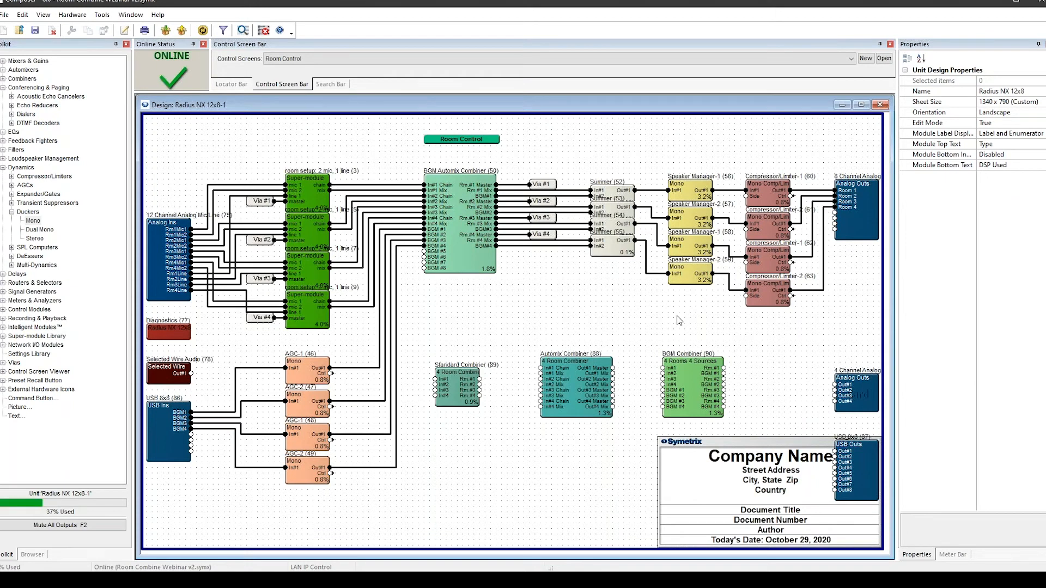
pyautogui.click(474, 227)
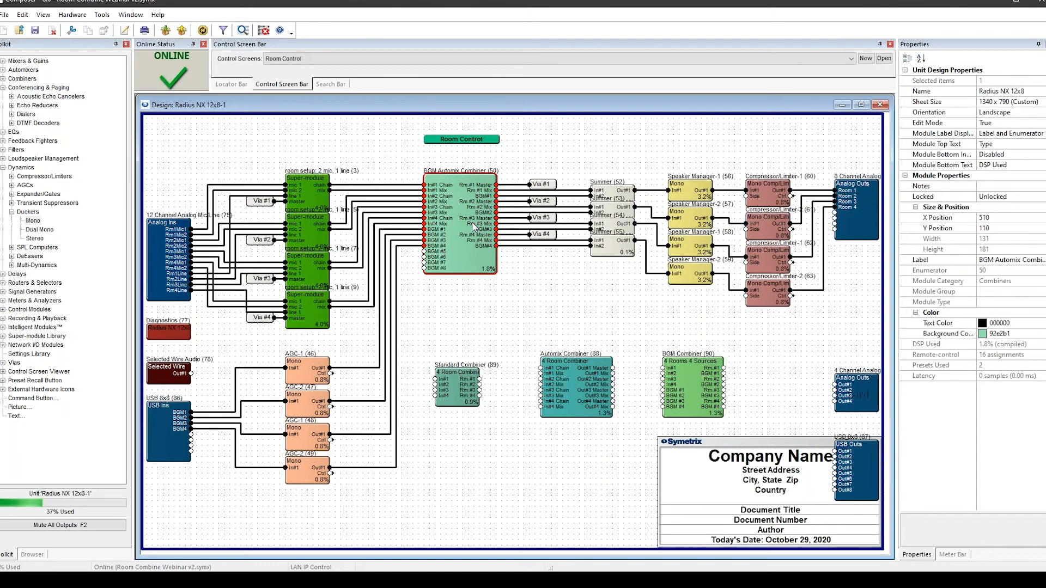
# Try the #1 and #2 Combine switches in the Standard Combiner's control window, then close that window
pyautogui.click(460, 384)
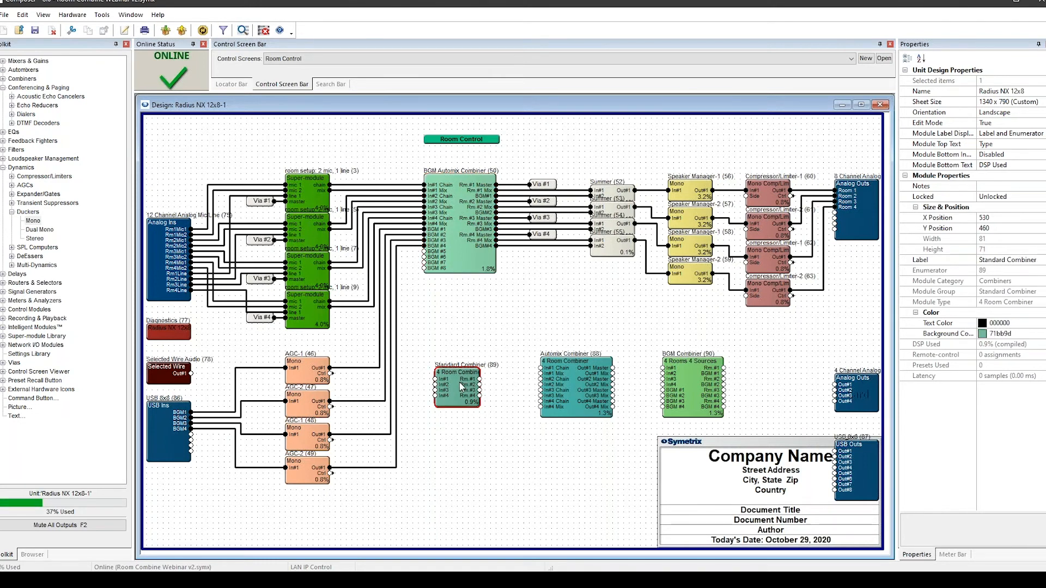
pyautogui.doubleClick(459, 382)
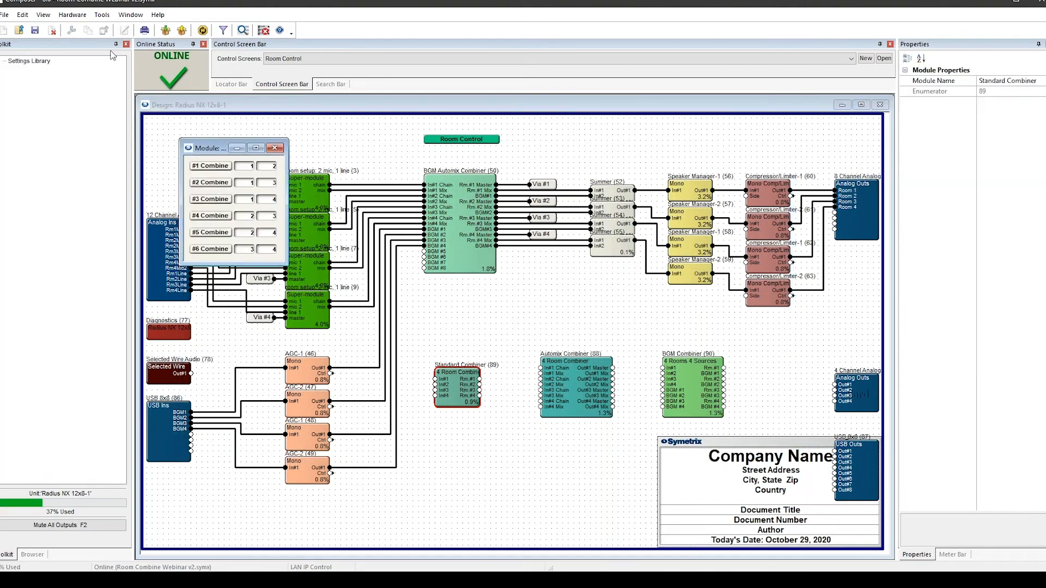
pyautogui.moveTo(220, 157); pyautogui.dragTo(611, 212)
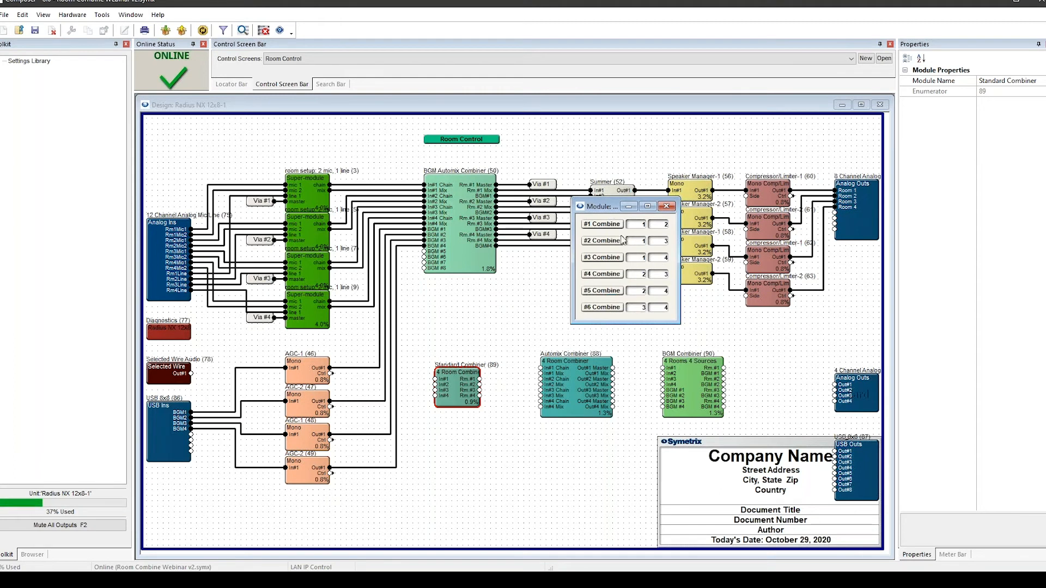
pyautogui.click(617, 226)
pyautogui.click(614, 241)
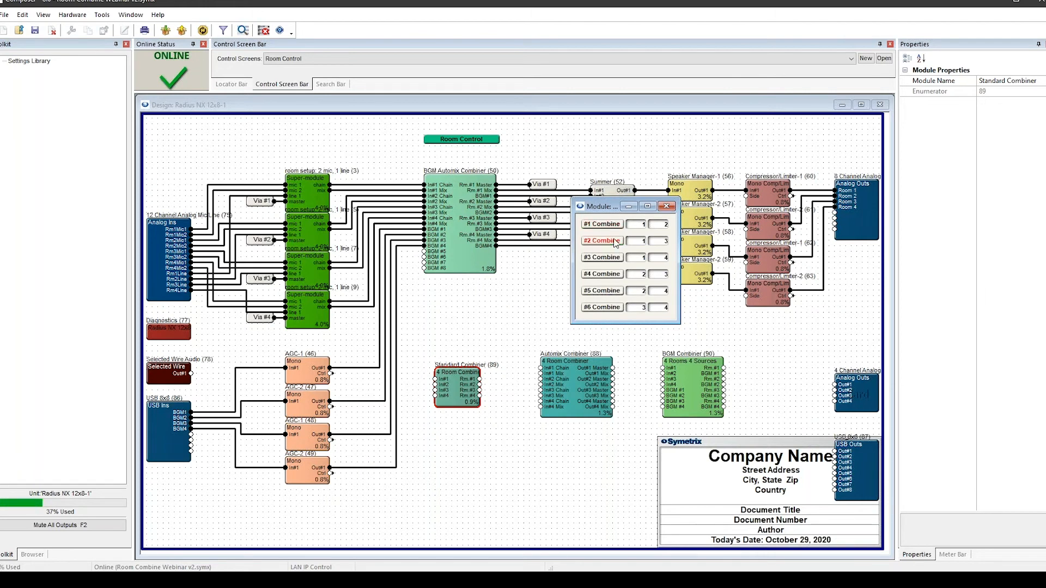
pyautogui.click(668, 207)
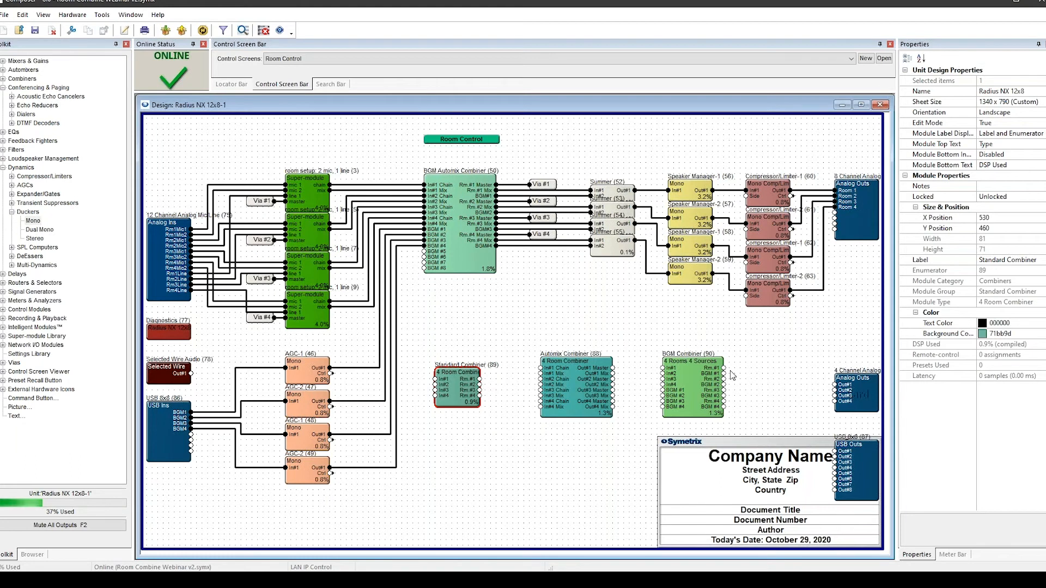
# Inspect the Automix Combiner's and BGM Combiner's control windows, leaving only the BGM Combiner's open
pyautogui.doubleClick(564, 380)
pyautogui.moveTo(232, 160); pyautogui.dragTo(634, 169)
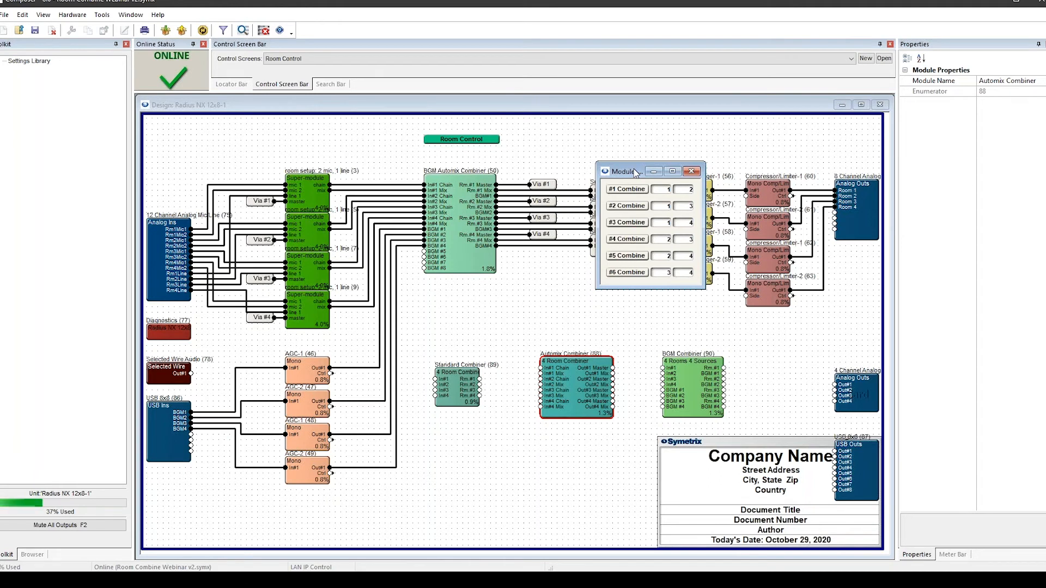
pyautogui.click(720, 390)
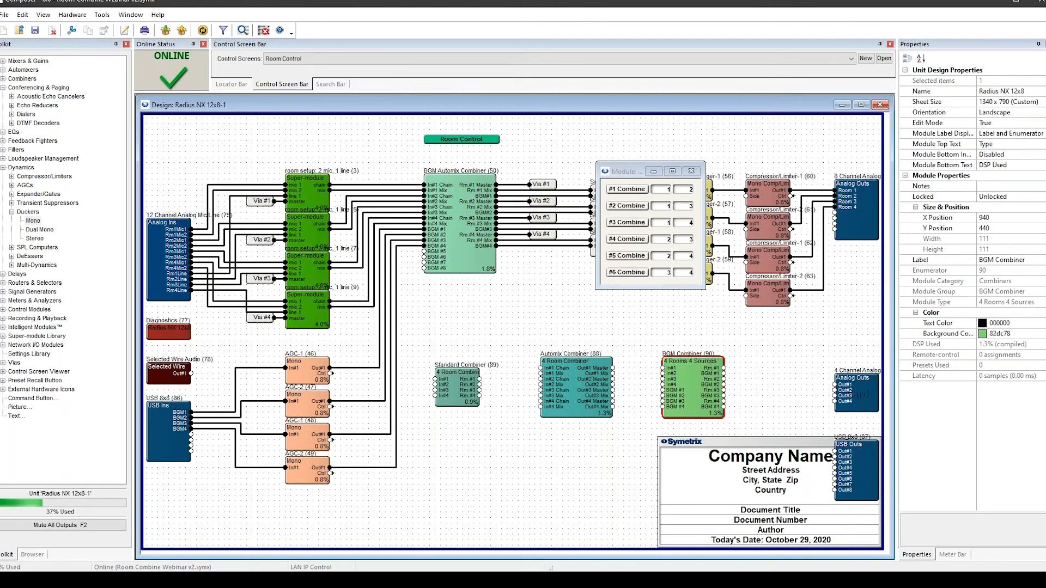
pyautogui.doubleClick(690, 417)
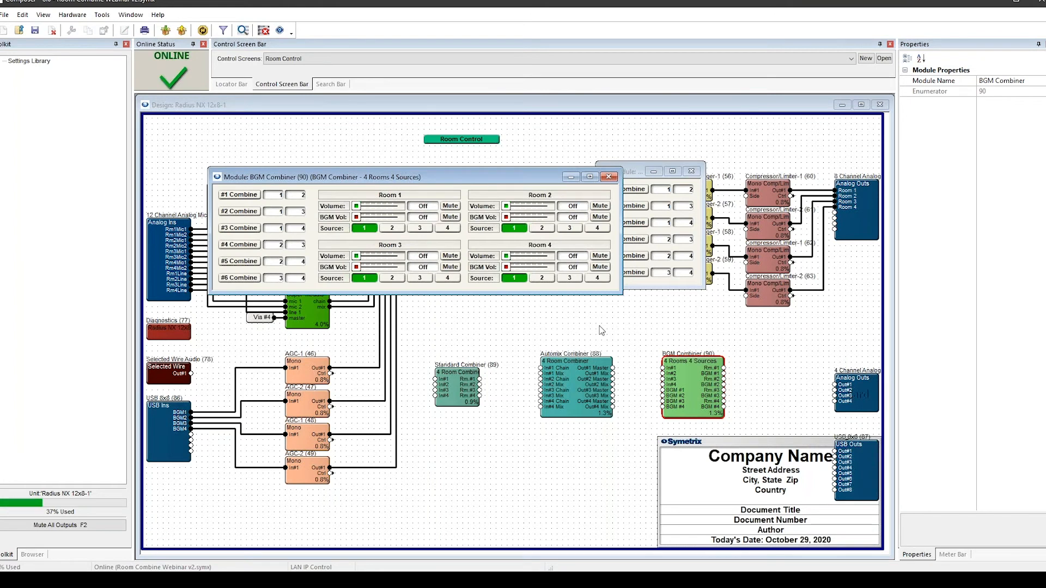
pyautogui.doubleClick(586, 407)
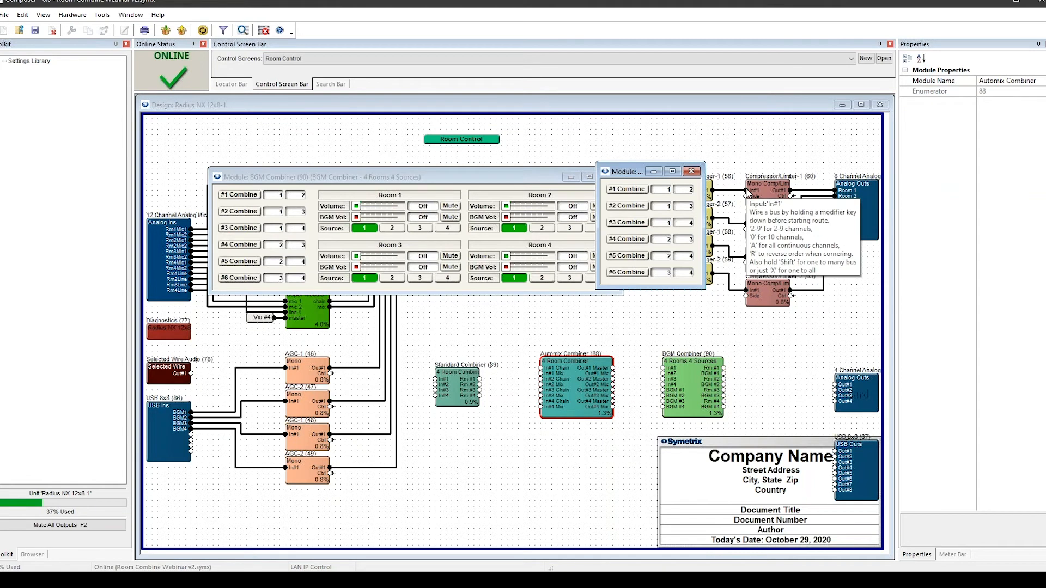
pyautogui.click(691, 172)
pyautogui.moveTo(466, 184); pyautogui.dragTo(559, 219)
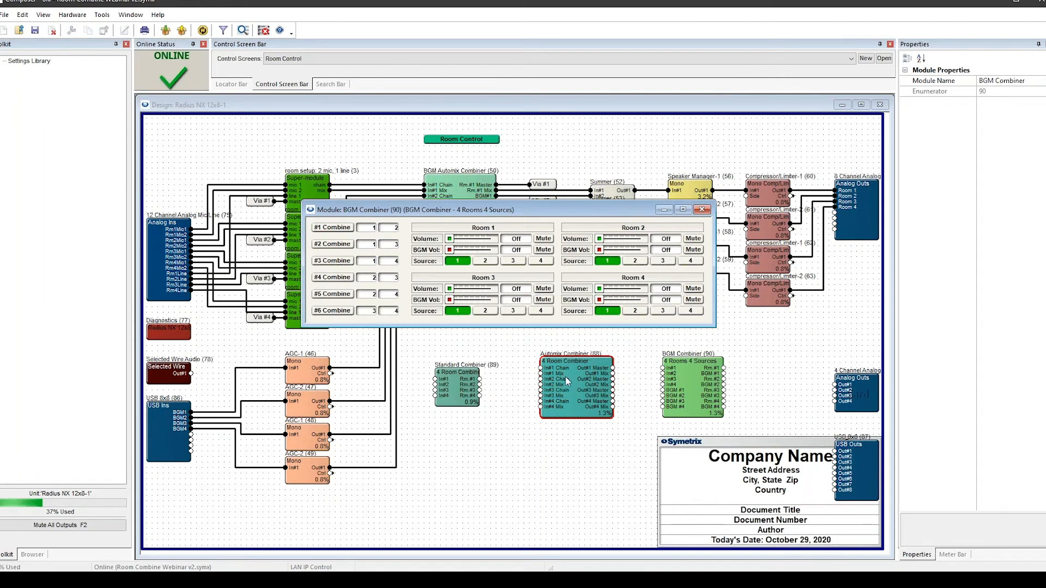
# Cycle Room 1's background music source through 2, 3 and 4, then return it to source 1
pyautogui.click(489, 262)
pyautogui.click(513, 263)
pyautogui.click(543, 262)
pyautogui.click(460, 262)
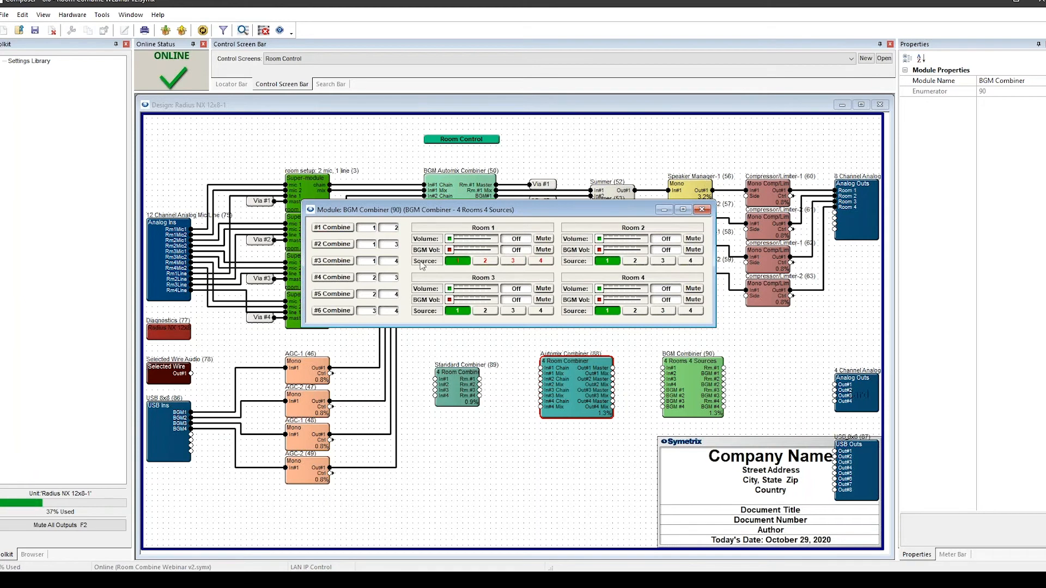
# Set Room 1 to volume -34.2 dB and BGM -14.3 dB, and Room 2 to volume -41.5 dB and BGM +2.5 dB
pyautogui.moveTo(485, 213); pyautogui.dragTo(516, 234)
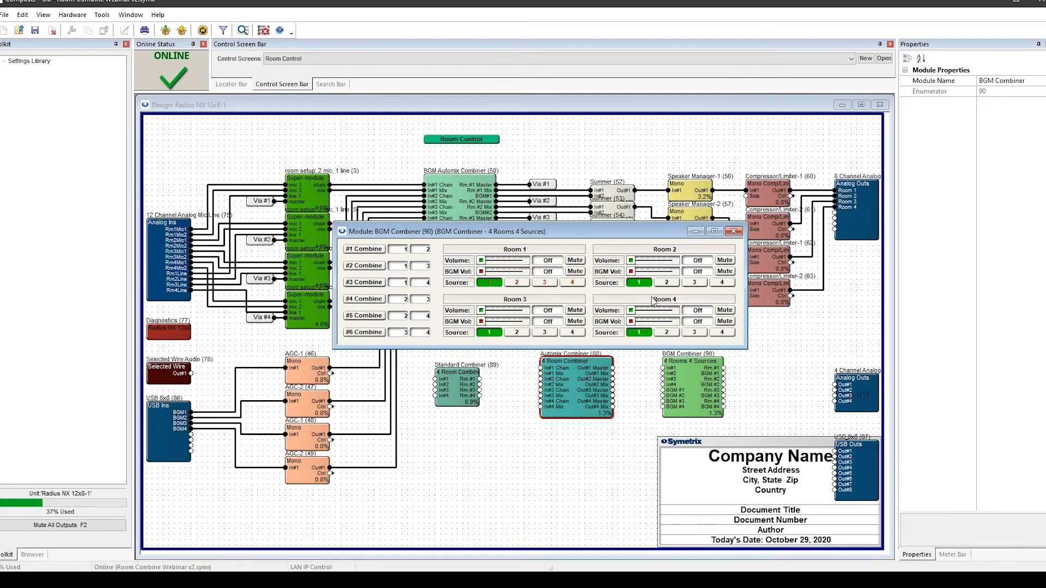
pyautogui.click(489, 261)
pyautogui.moveTo(488, 272); pyautogui.dragTo(513, 276)
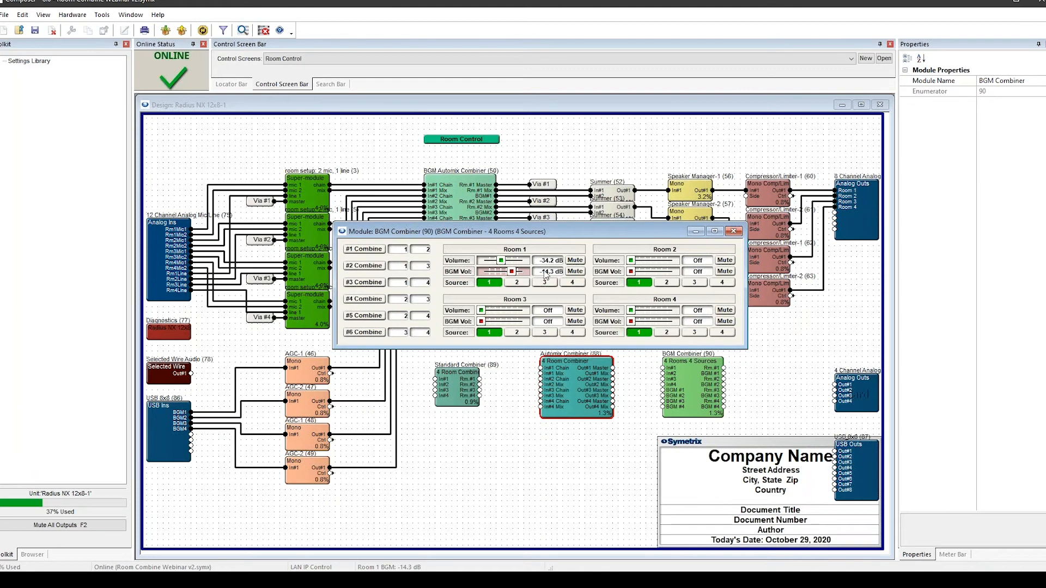
pyautogui.click(647, 261)
pyautogui.moveTo(633, 272); pyautogui.dragTo(675, 275)
# Set Room 3 to volume -12.1 dB and BGM -10.0 dB, and Room 4 to volume -38.4 dB and BGM +12.0 dB
pyautogui.moveTo(481, 322); pyautogui.dragTo(514, 322)
pyautogui.click(512, 310)
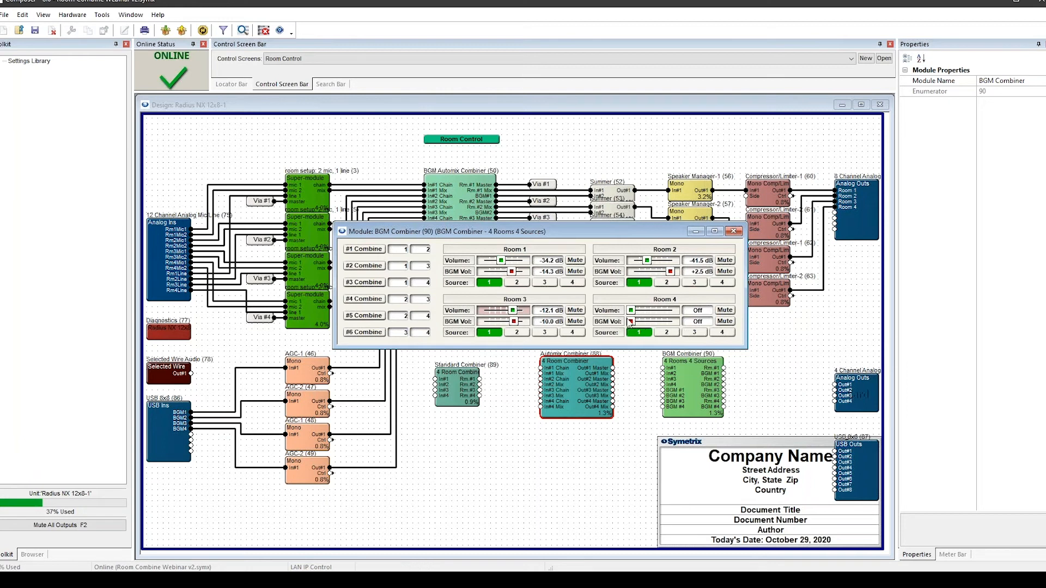
pyautogui.moveTo(630, 322); pyautogui.dragTo(675, 321)
pyautogui.click(648, 311)
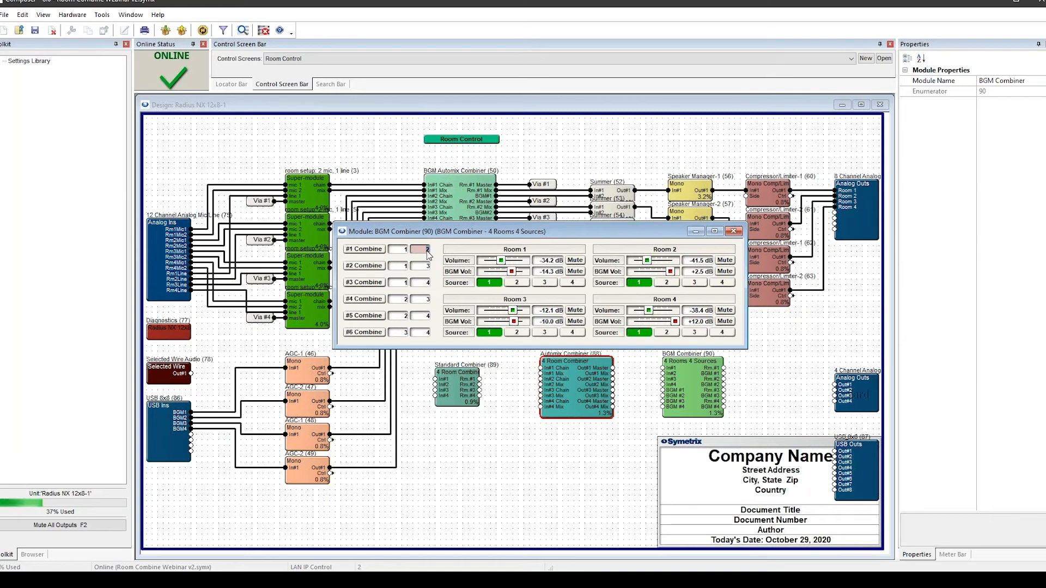
# Combine Rooms 1 and 2 through the #1 Combine pairing, then separate them again
pyautogui.write('5')
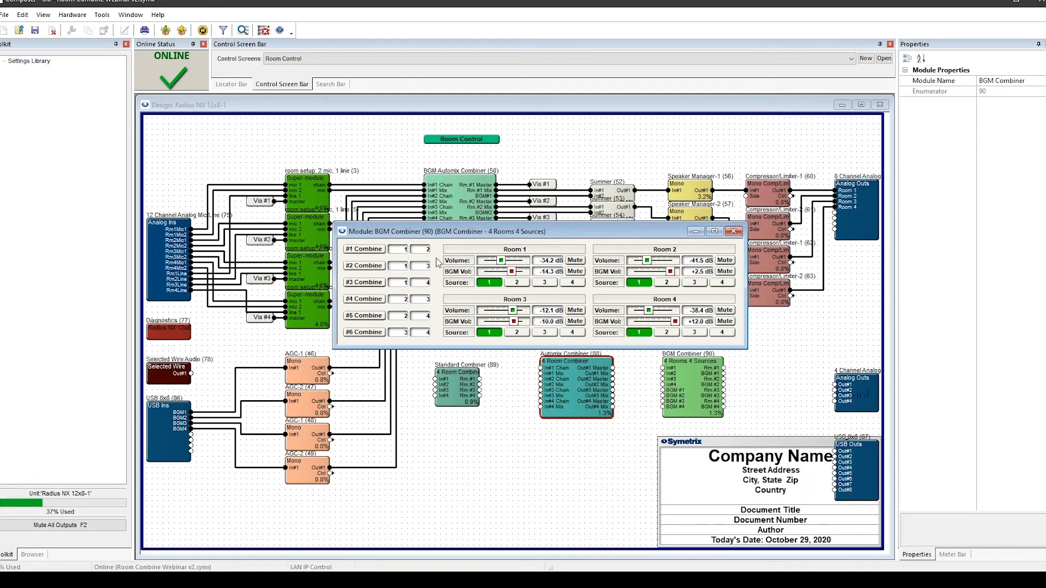
pyautogui.click(363, 253)
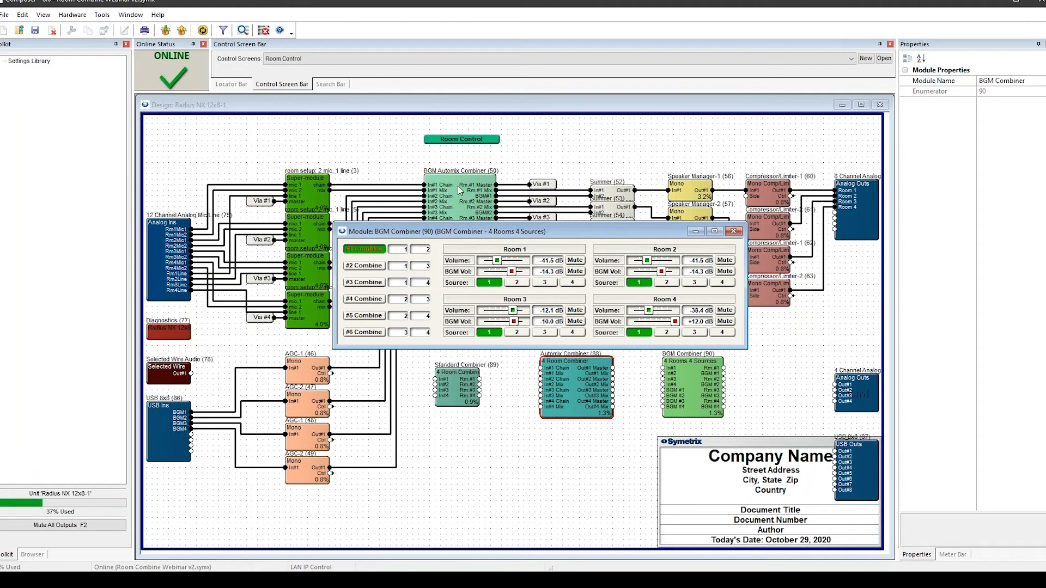
pyautogui.click(375, 254)
# Set Room 1 to volume -56.3 dB, BGM -32.1 dB and source 3, and assign source 2 to Room 3 and source 4 to Room 4
pyautogui.moveTo(513, 272); pyautogui.dragTo(502, 273)
pyautogui.click(541, 283)
pyautogui.click(552, 334)
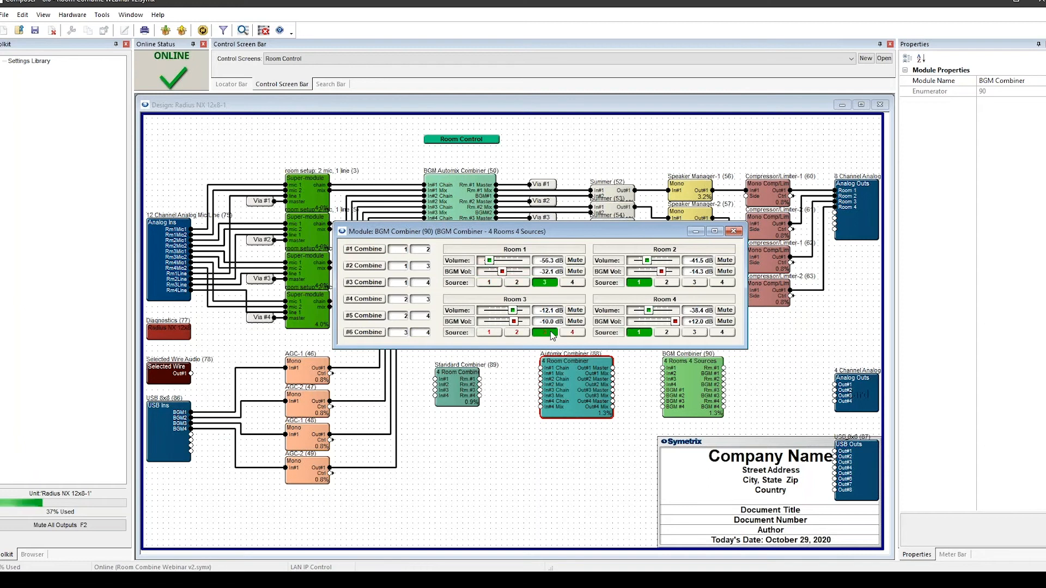
pyautogui.click(518, 333)
pyautogui.click(723, 334)
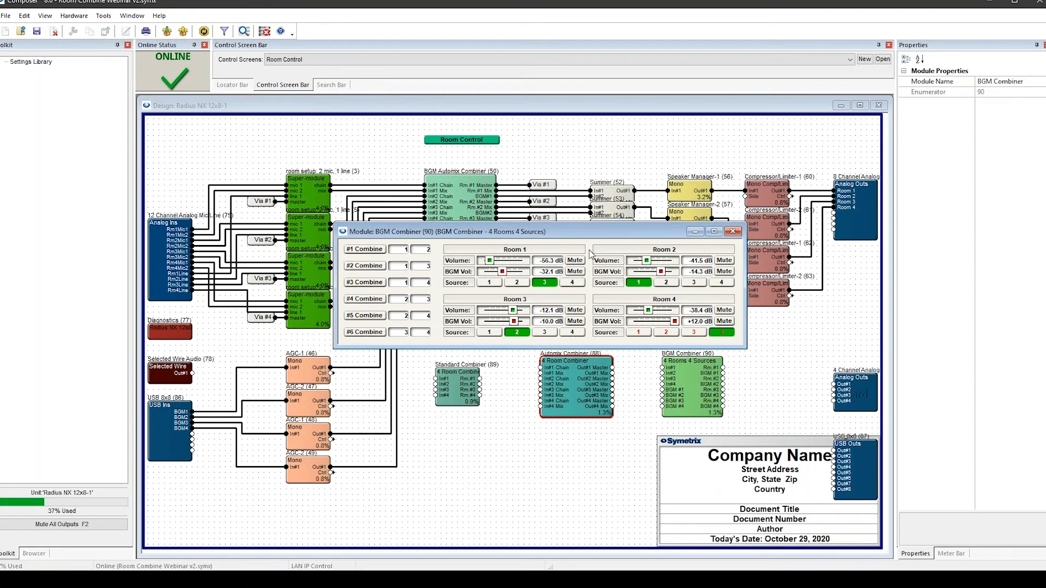
# Combine Rooms 1 and 2, set their shared volume to -20.5 dB and BGM to -54.2 dB, and try source 3 before returning to source 1
pyautogui.click(365, 250)
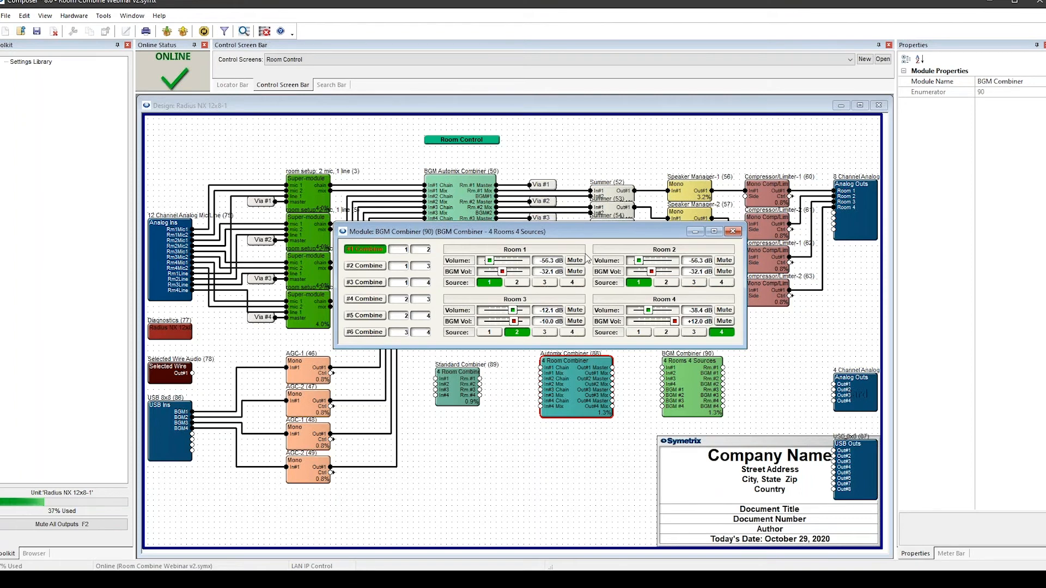
pyautogui.moveTo(489, 260)
pyautogui.mouseDown()
pyautogui.moveTo(526, 272)
pyautogui.moveTo(490, 272)
pyautogui.mouseUp()
pyautogui.click(544, 282)
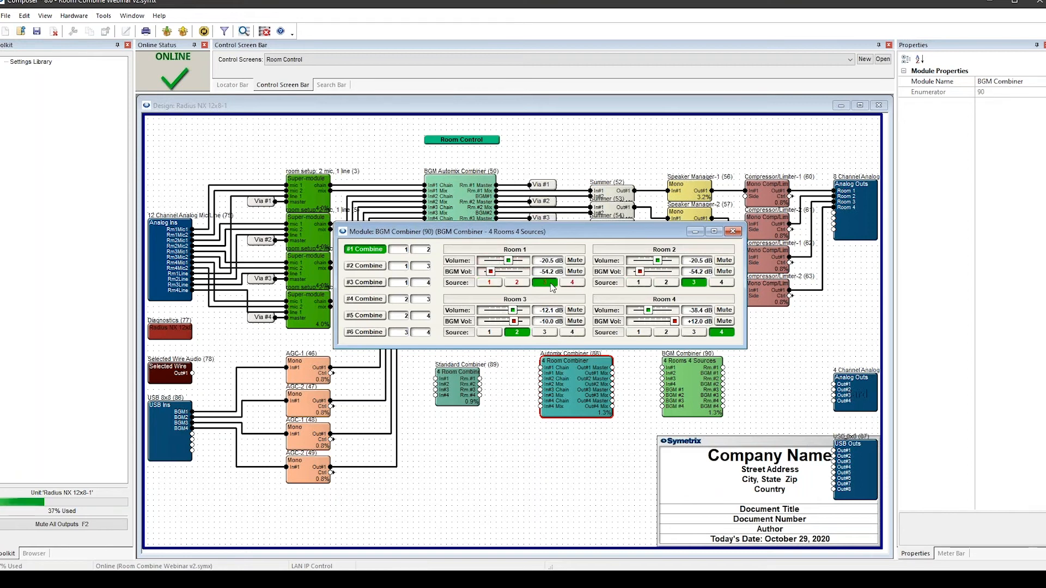
pyautogui.click(639, 283)
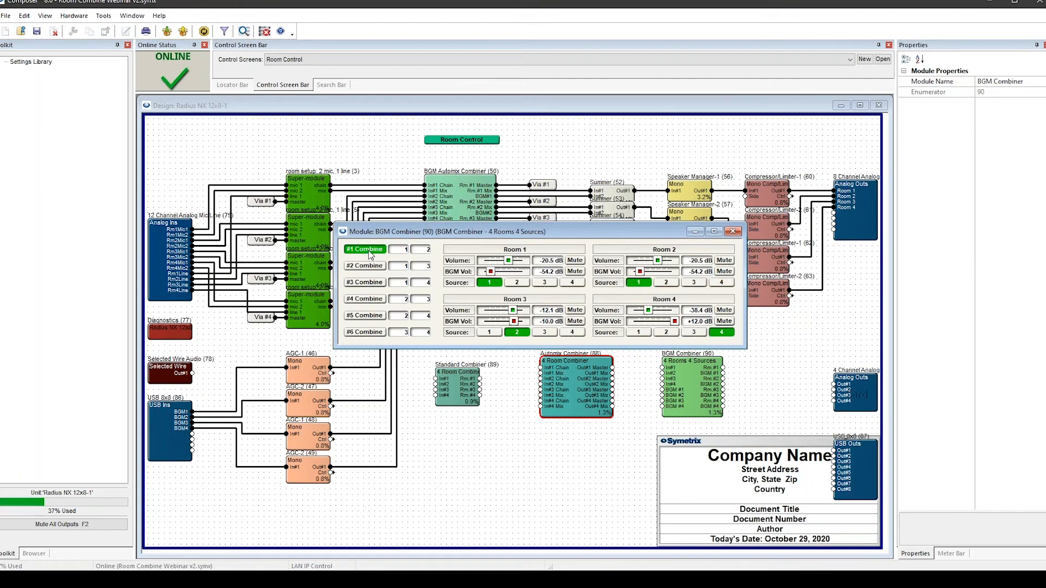
# Separate Rooms 1 and 2, combine Rooms 3 and 4, and switch the shared source to 1, 3 and 4 from Room 3
pyautogui.click(361, 334)
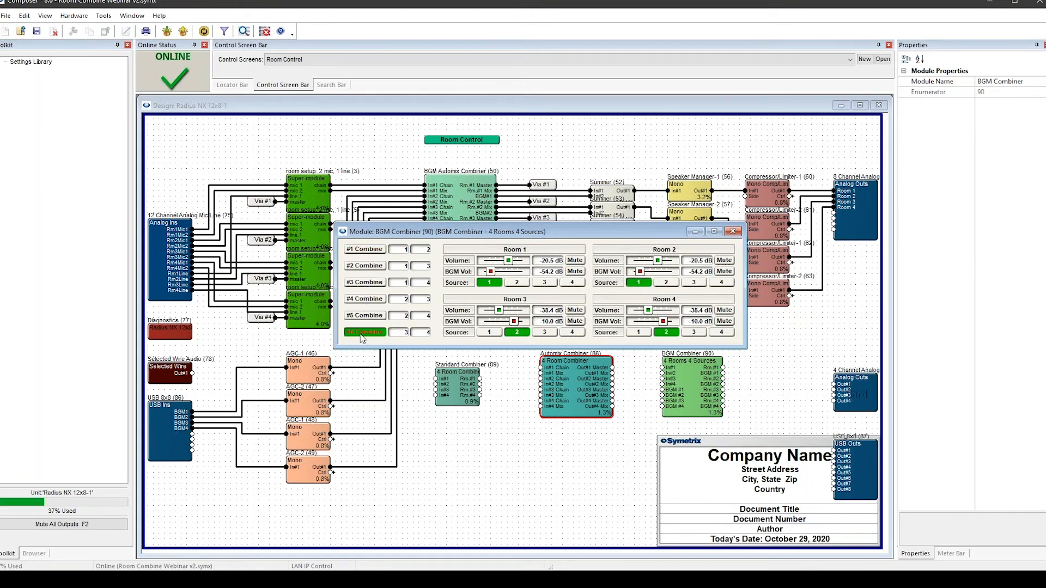
pyautogui.click(488, 331)
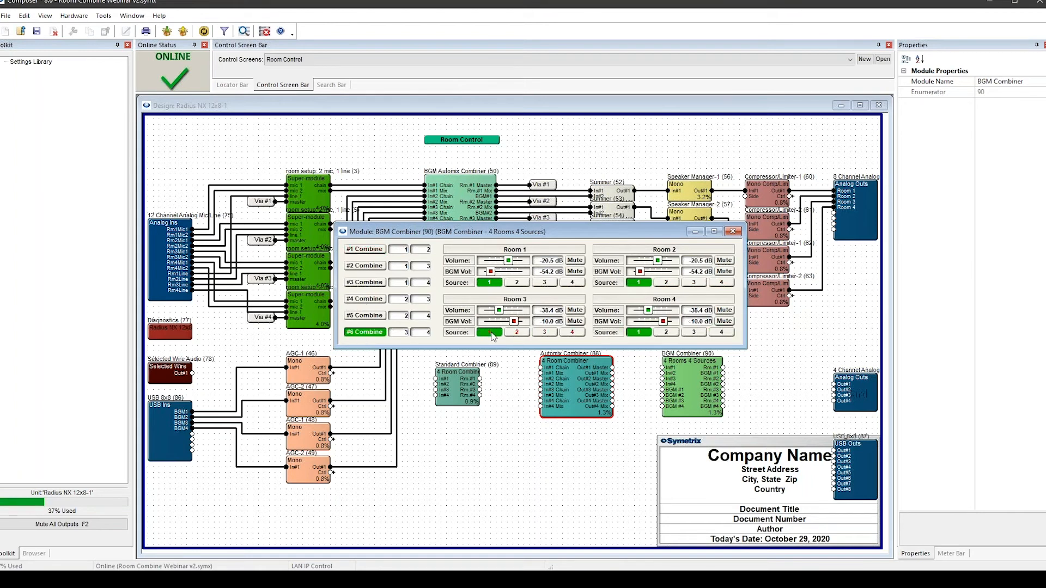
pyautogui.click(549, 333)
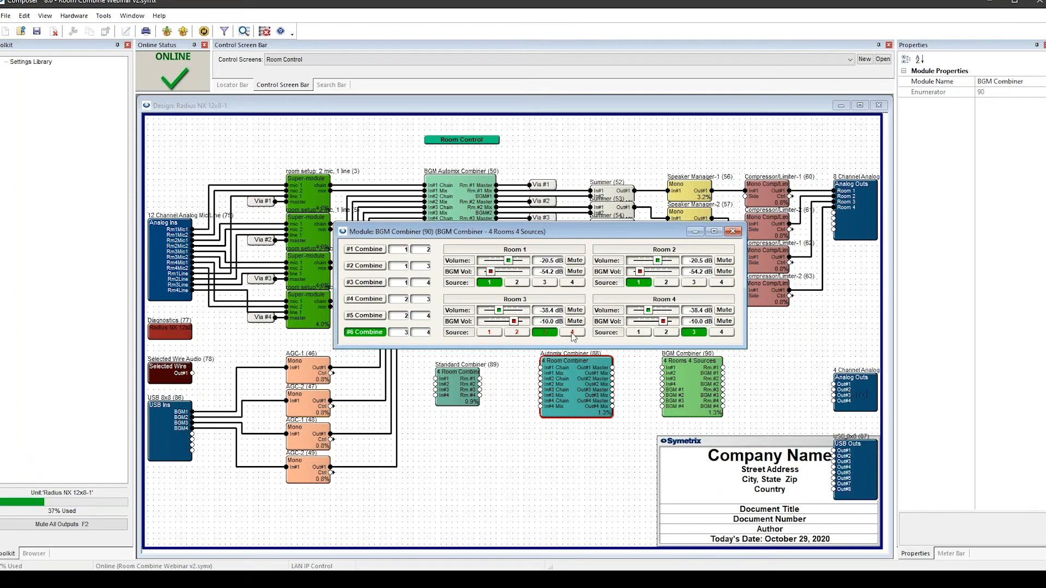
pyautogui.click(572, 333)
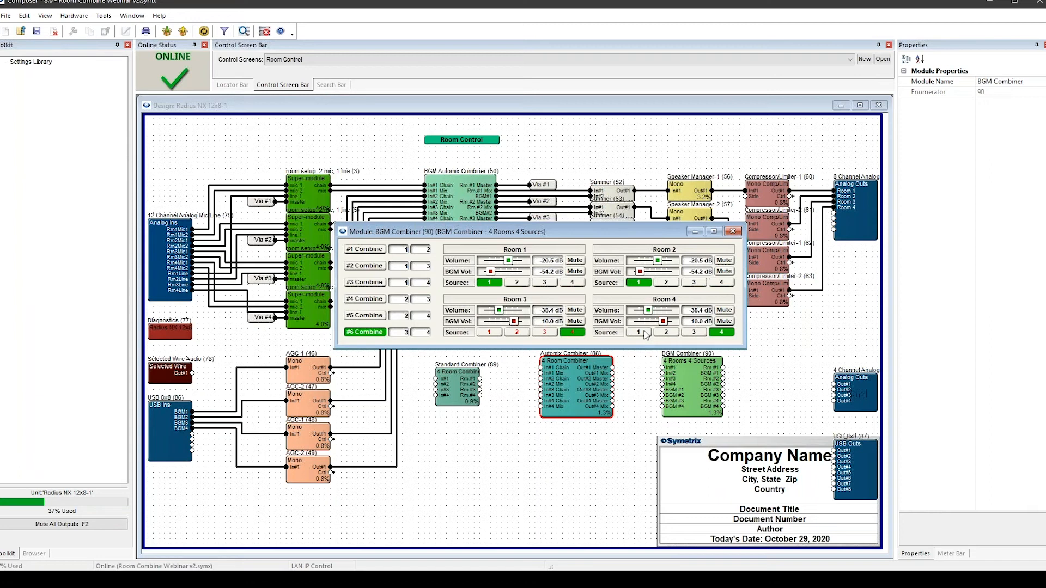
# Switch the combined rooms' source to 1, 2 and 3 from Room 4, then to 2 from Room 3
pyautogui.click(643, 333)
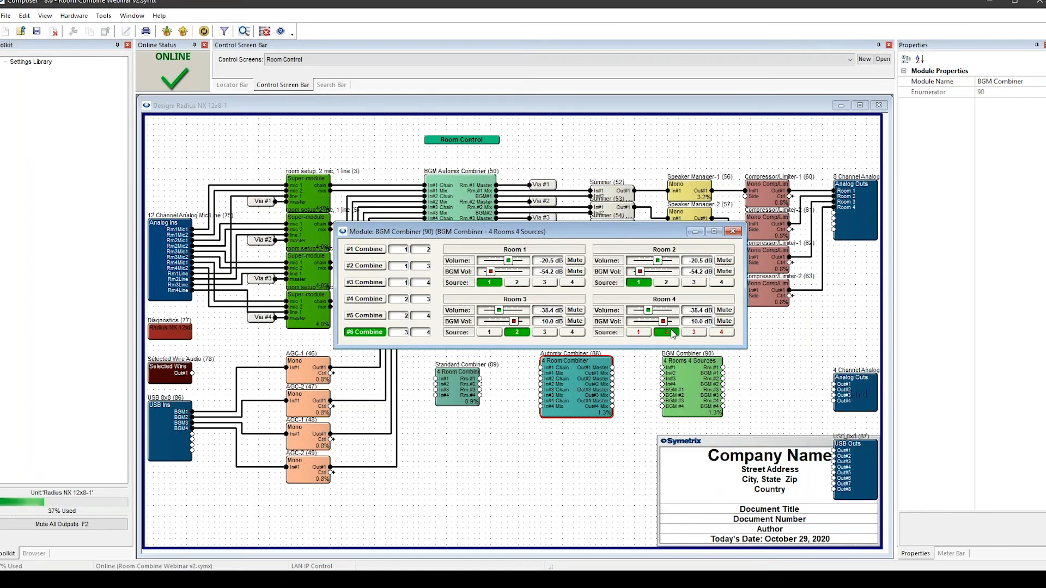
pyautogui.click(694, 334)
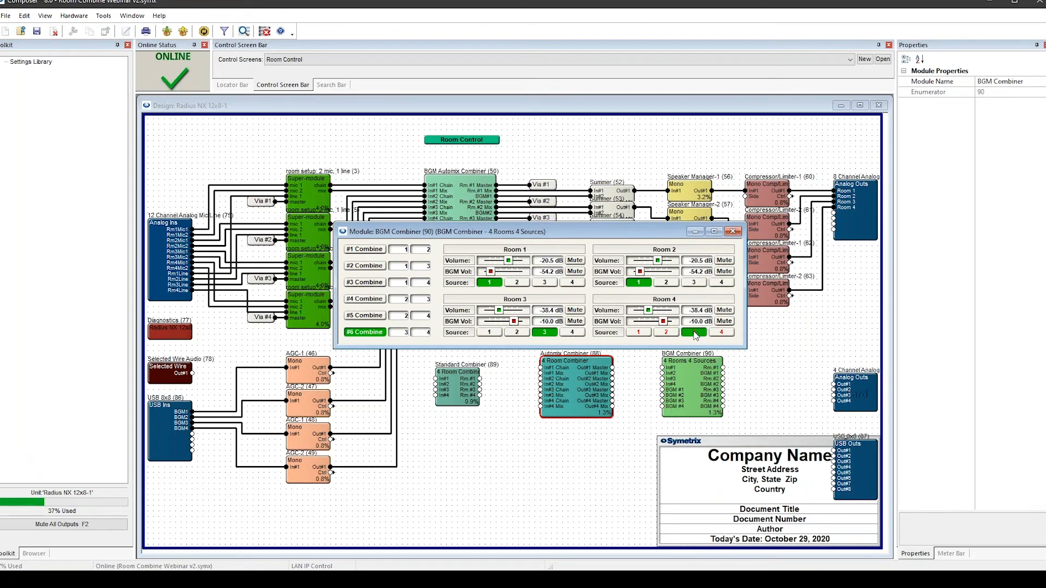
pyautogui.click(521, 332)
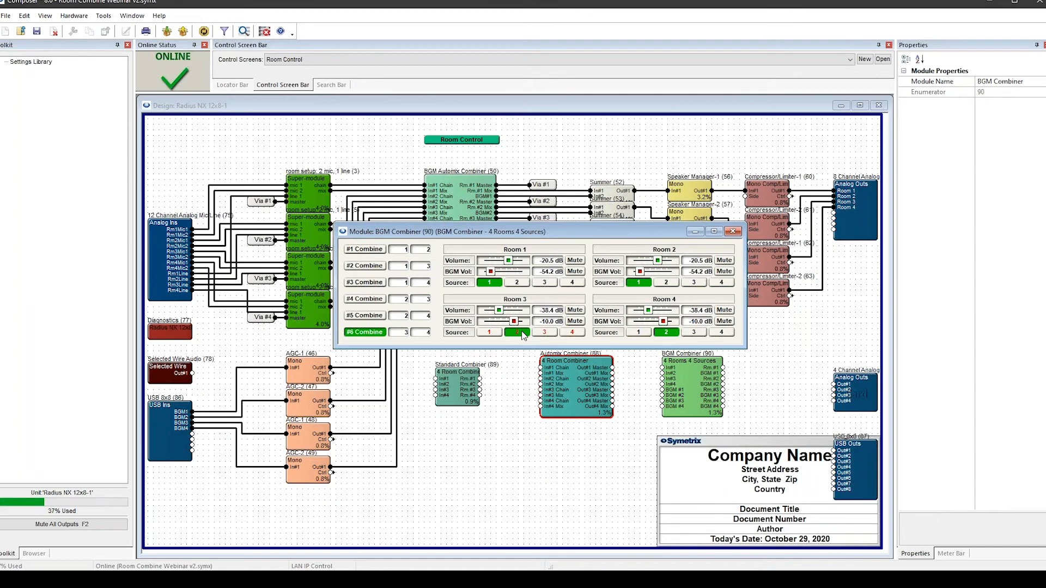
# Separate Rooms 3 and 4, set Room 3 alone to source 3, and close the BGM Combiner's control window
pyautogui.click(361, 332)
pyautogui.click(556, 333)
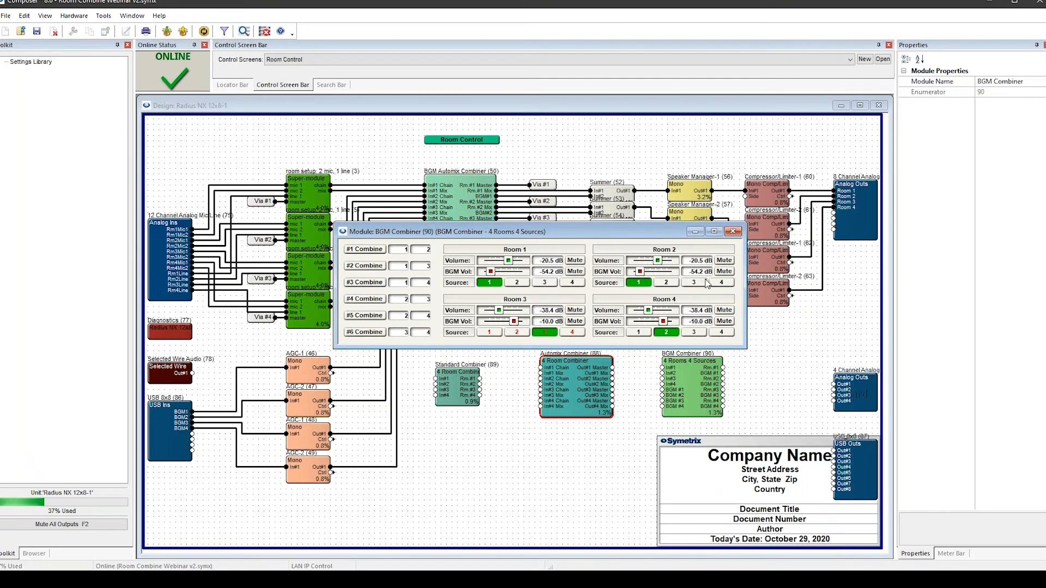
pyautogui.click(733, 232)
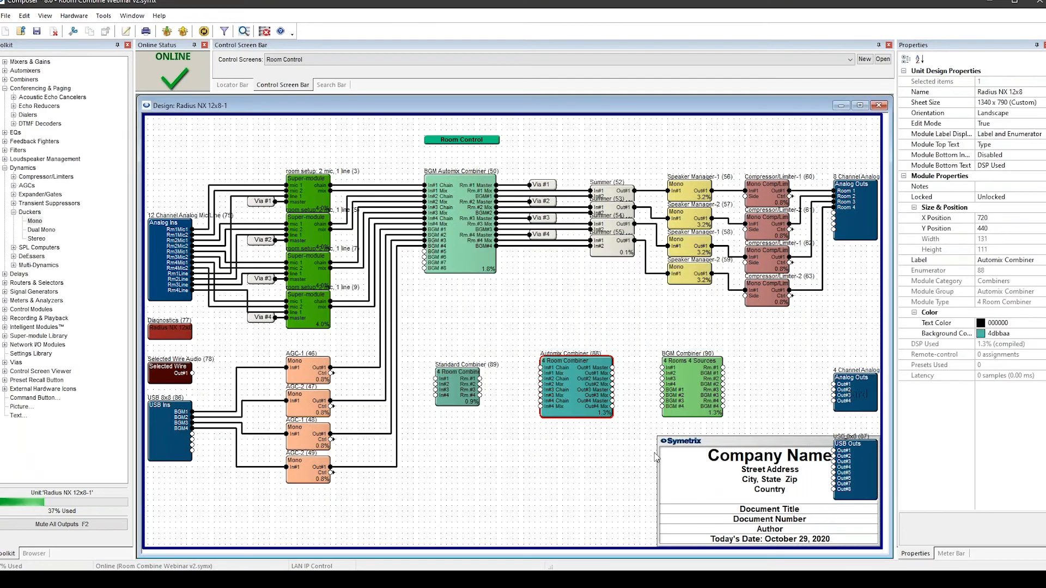
# Point out the three unconnected combiner modules, and open the BGM Automix Combiner to view its combine, volume, BGM and source controls before closing it
pyautogui.moveTo(746, 346); pyautogui.dragTo(416, 458)
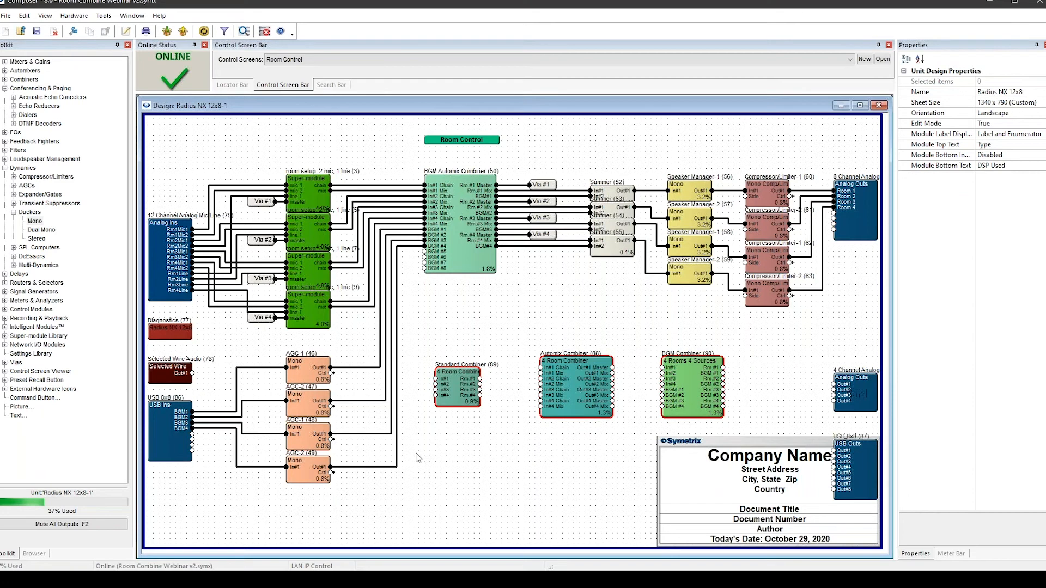
pyautogui.doubleClick(448, 208)
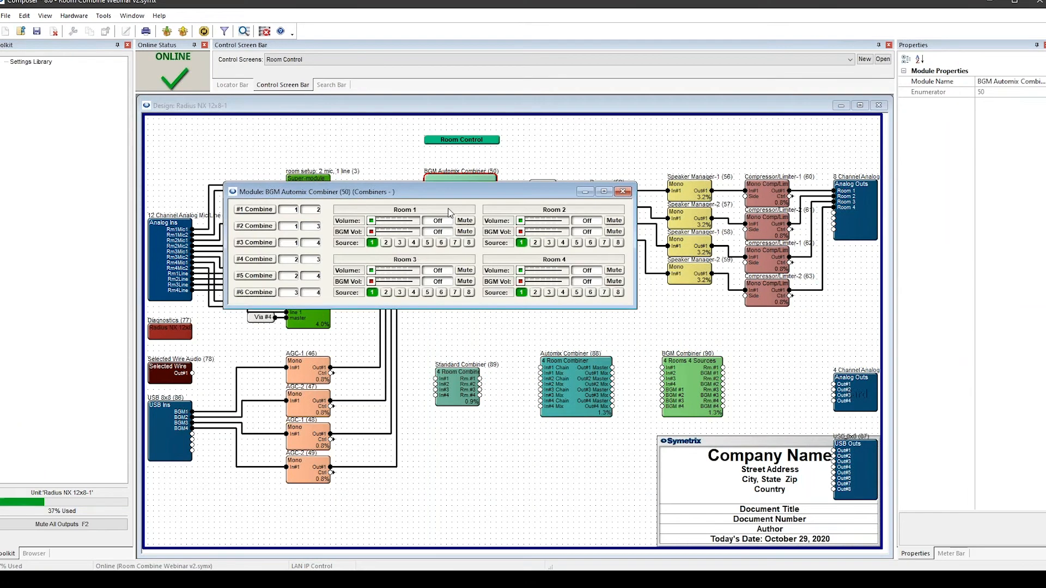
pyautogui.moveTo(493, 192); pyautogui.dragTo(585, 300)
pyautogui.moveTo(696, 278)
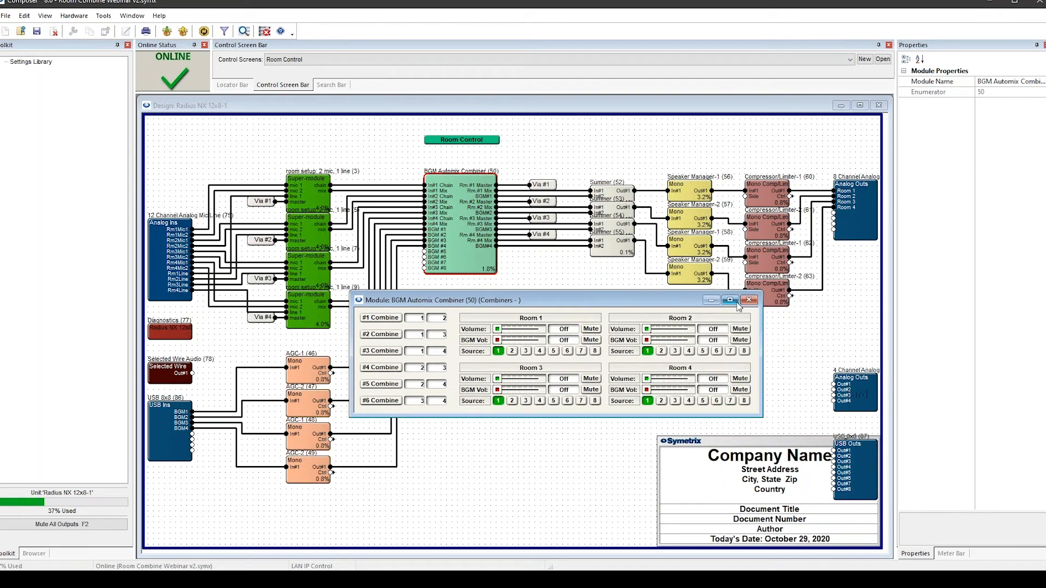
pyautogui.click(749, 300)
pyautogui.rightClick(443, 185)
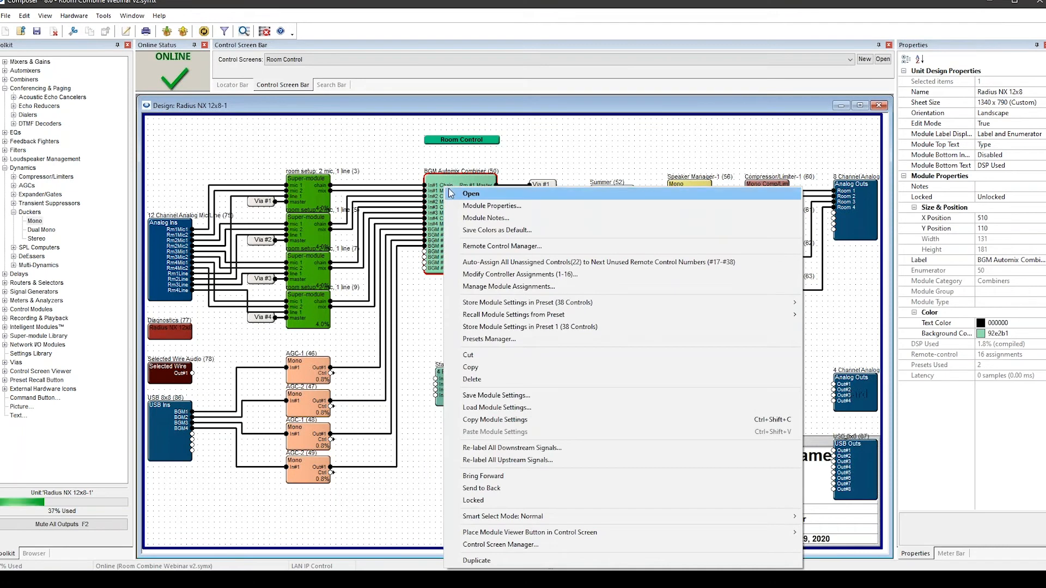
pyautogui.click(440, 289)
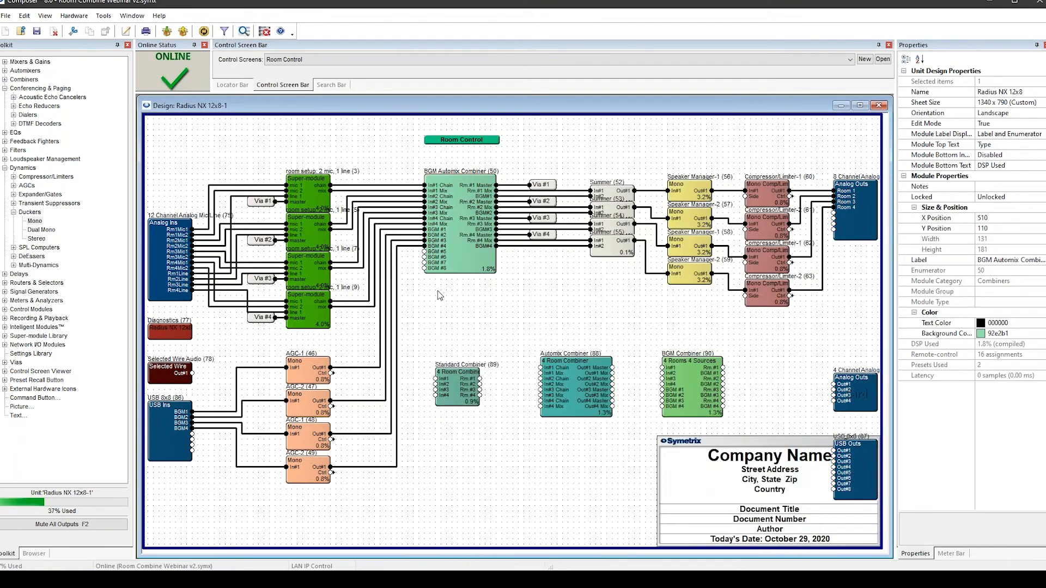
# In the BGM Automix Combiner, set Room 1's volume to -37.3 dB and BGM volume to -28.9 dB, and combine Rooms 1 and 2
pyautogui.doubleClick(470, 238)
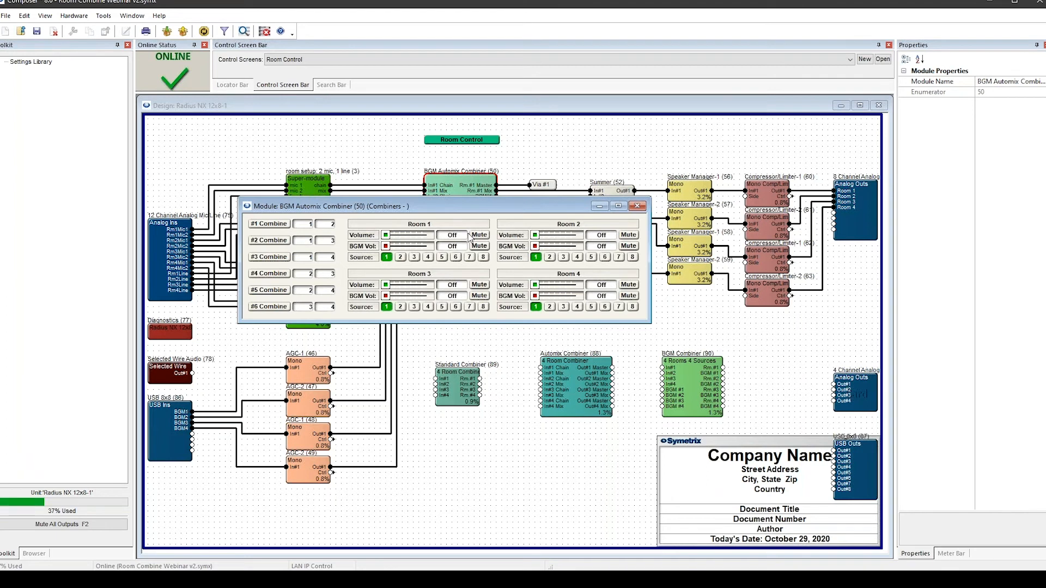
pyautogui.moveTo(451, 203); pyautogui.dragTo(536, 331)
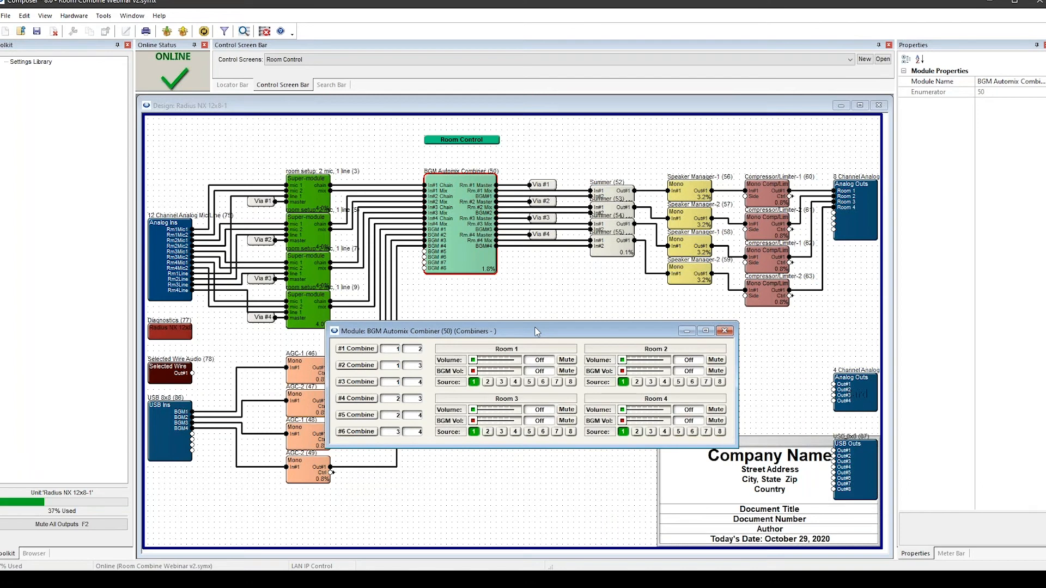
pyautogui.moveTo(473, 360); pyautogui.dragTo(495, 372)
pyautogui.click(373, 351)
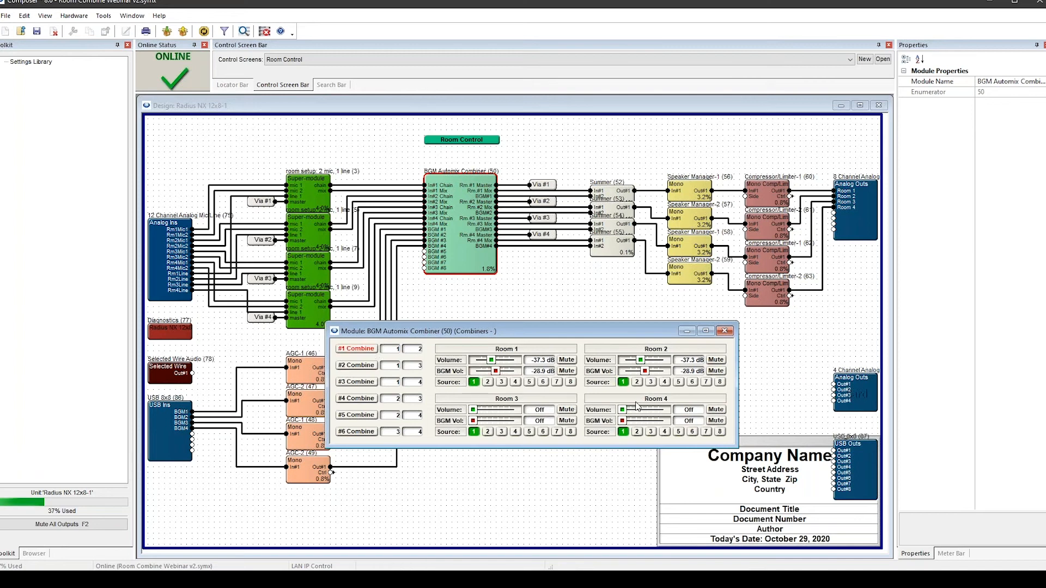
# Set Room 2 alone to -3.8 dB volume, -7.9 dB BGM and source 6, and recombine it with Room 1 before separating them
pyautogui.moveTo(646, 372); pyautogui.dragTo(663, 364)
pyautogui.click(693, 382)
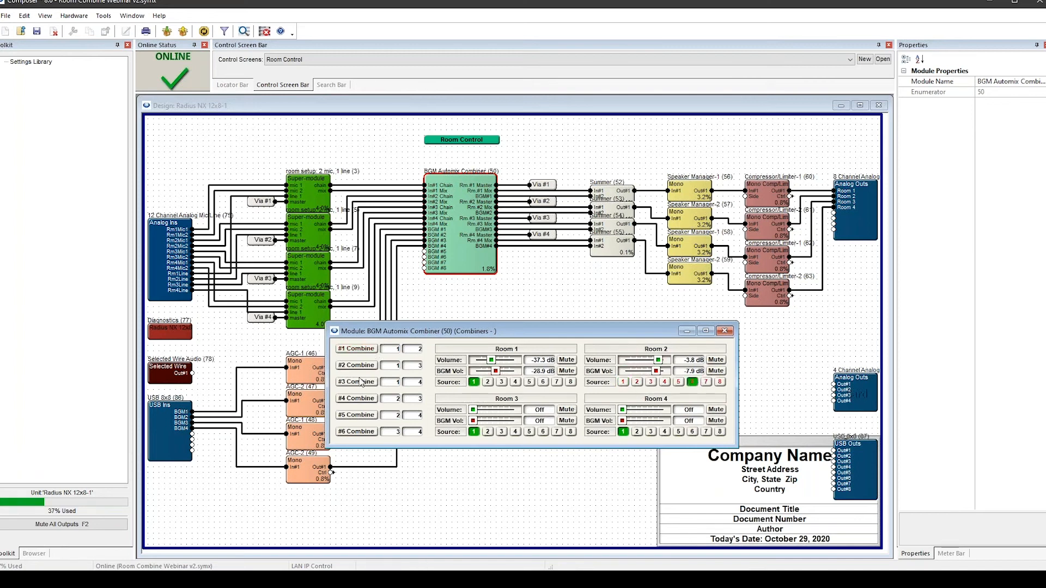
pyautogui.click(357, 349)
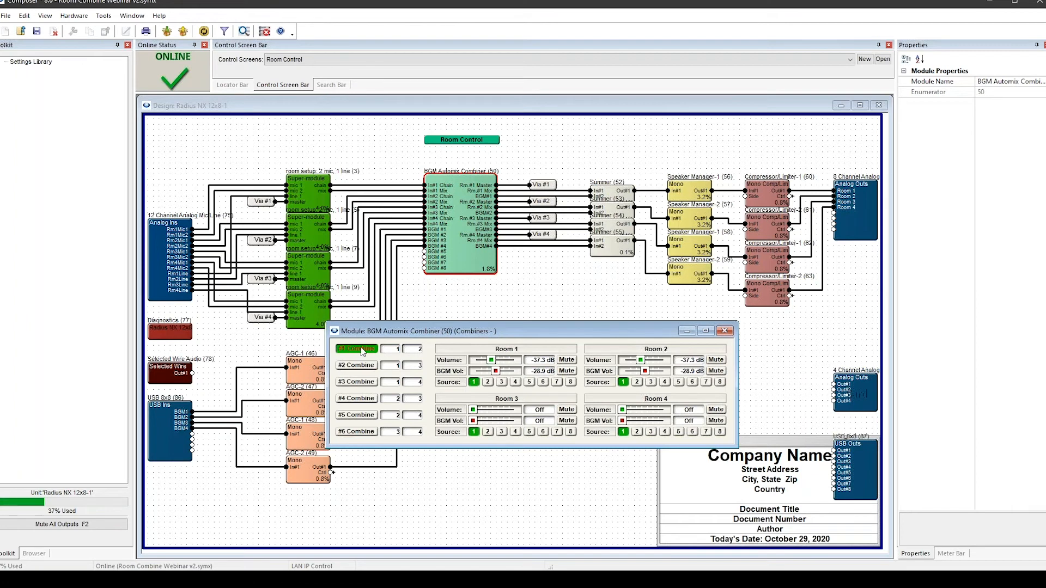
pyautogui.click(378, 350)
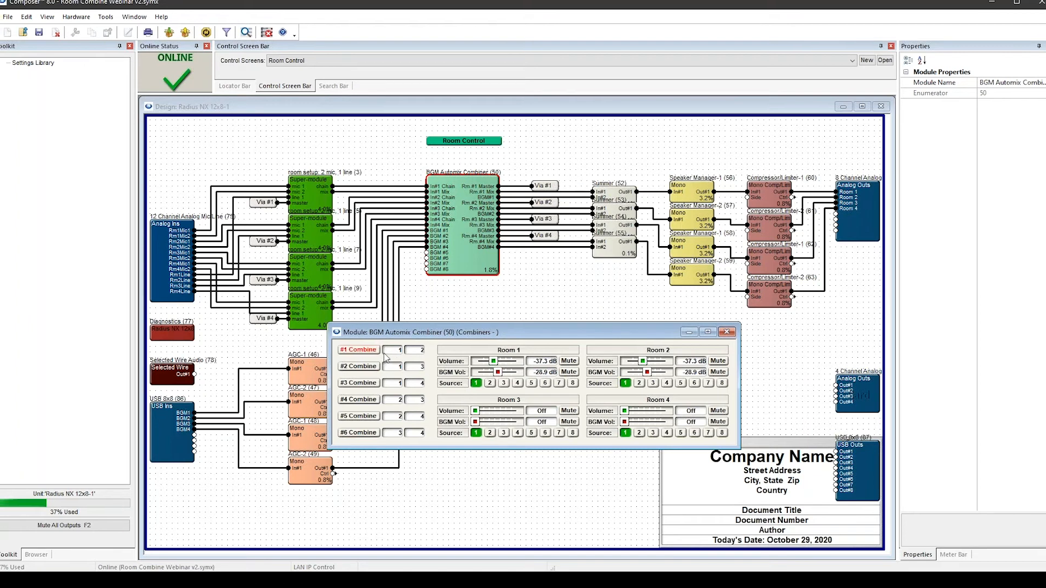
# Try source 5 on Room 2, combine Rooms 1 and 2 and separate them again, and close the BGM Automix Combiner's control window
pyautogui.moveTo(497, 372)
pyautogui.mouseDown()
pyautogui.moveTo(526, 375)
pyautogui.moveTo(502, 363)
pyautogui.mouseUp()
pyautogui.click(681, 384)
pyautogui.click(359, 350)
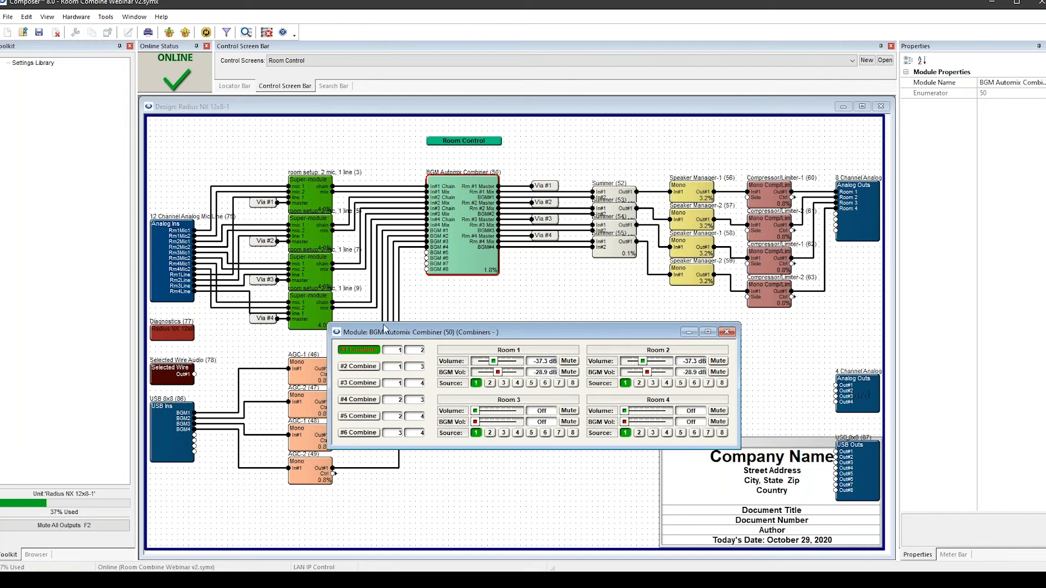
pyautogui.click(364, 352)
pyautogui.click(728, 333)
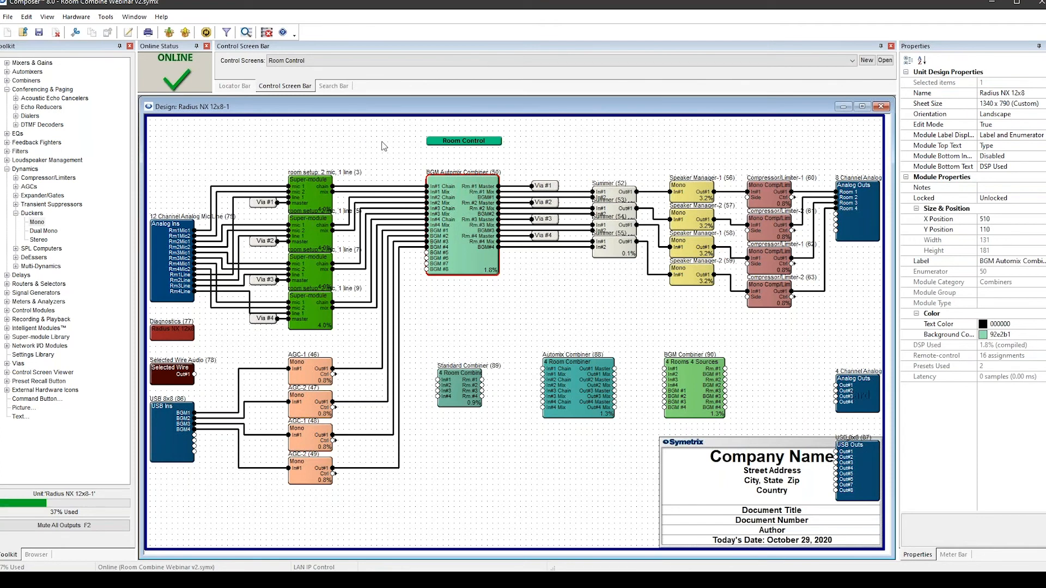
# Compare the green room setup super-modules in the design and open the first one, "room setup: 2 mic, 1 line (3)"
pyautogui.click(319, 192)
pyautogui.click(311, 262)
pyautogui.click(309, 203)
pyautogui.click(310, 241)
pyautogui.click(310, 195)
pyautogui.click(308, 240)
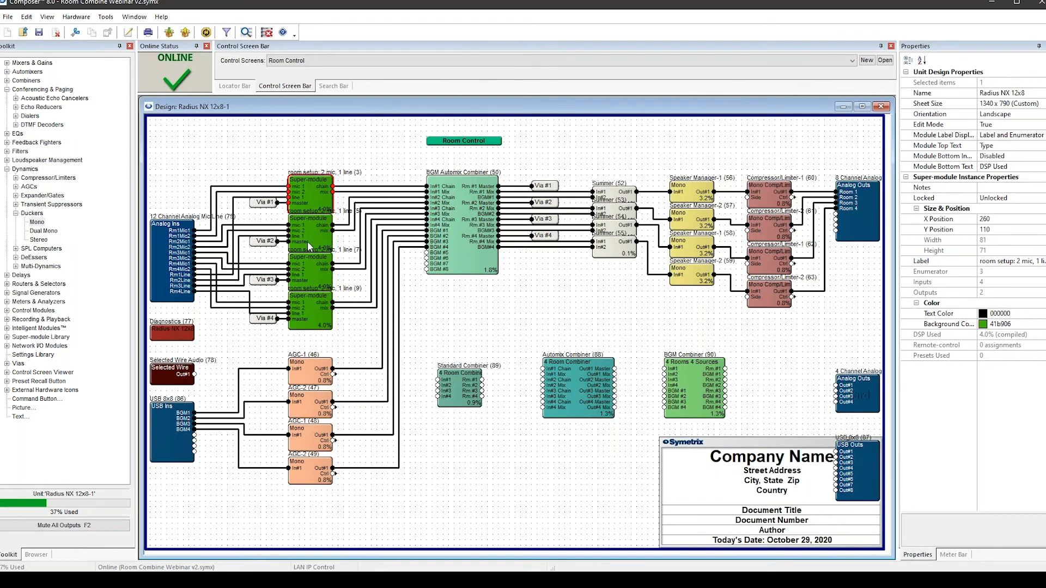
pyautogui.click(312, 183)
pyautogui.doubleClick(312, 189)
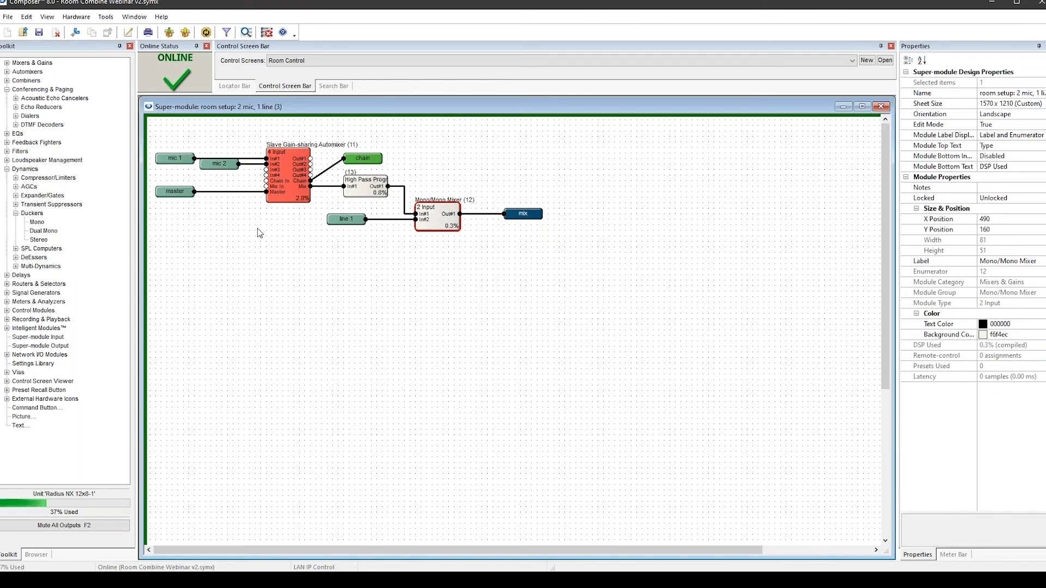
# Trace the super-module's mic inputs, Slave Gain-sharing Automixer, high pass filter, line 1 input, and mix and chain outputs, and close it
pyautogui.moveTo(159, 131); pyautogui.dragTo(259, 192)
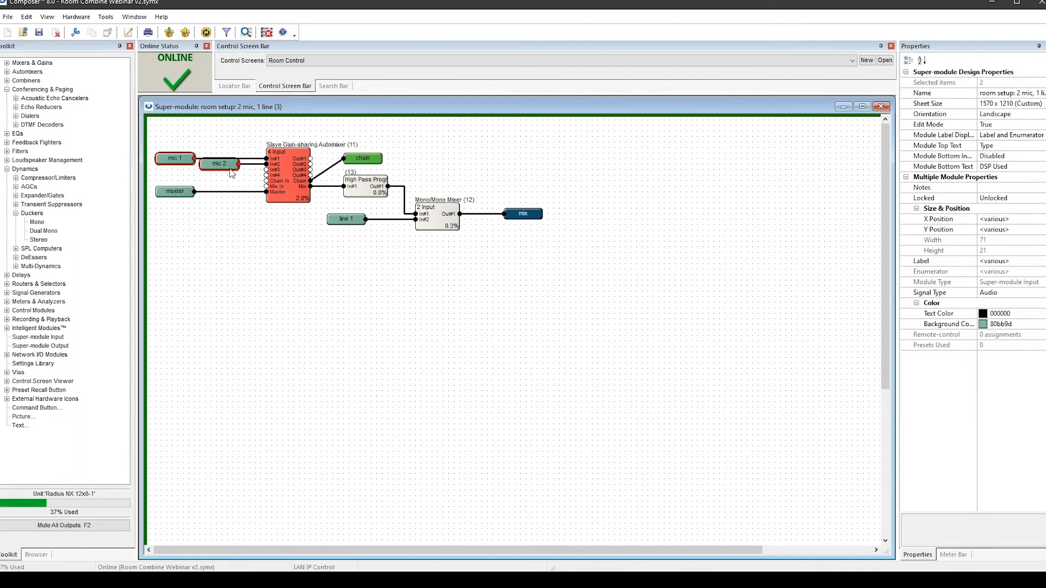
pyautogui.click(223, 138)
pyautogui.click(311, 155)
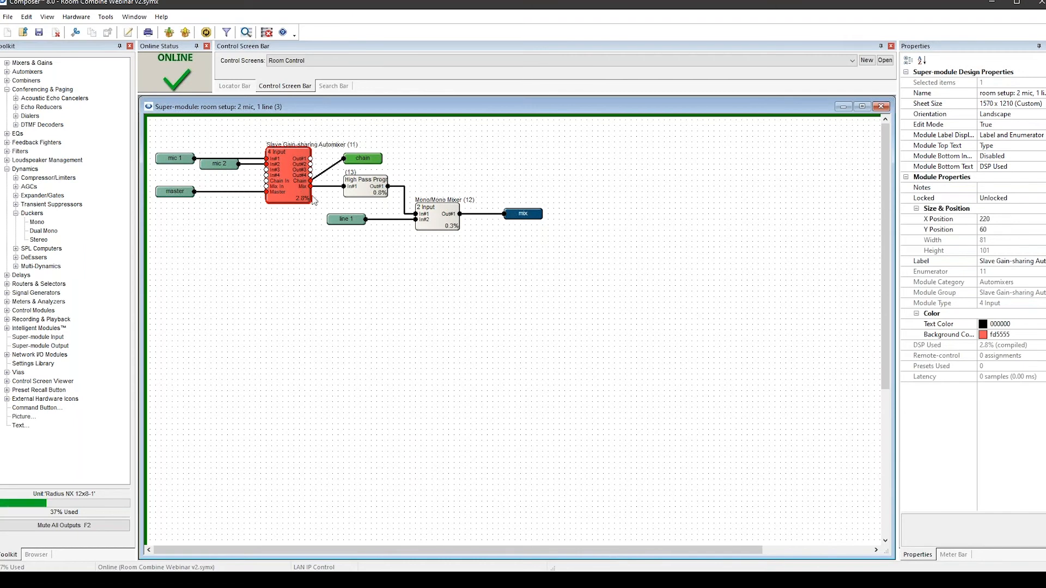
pyautogui.click(361, 190)
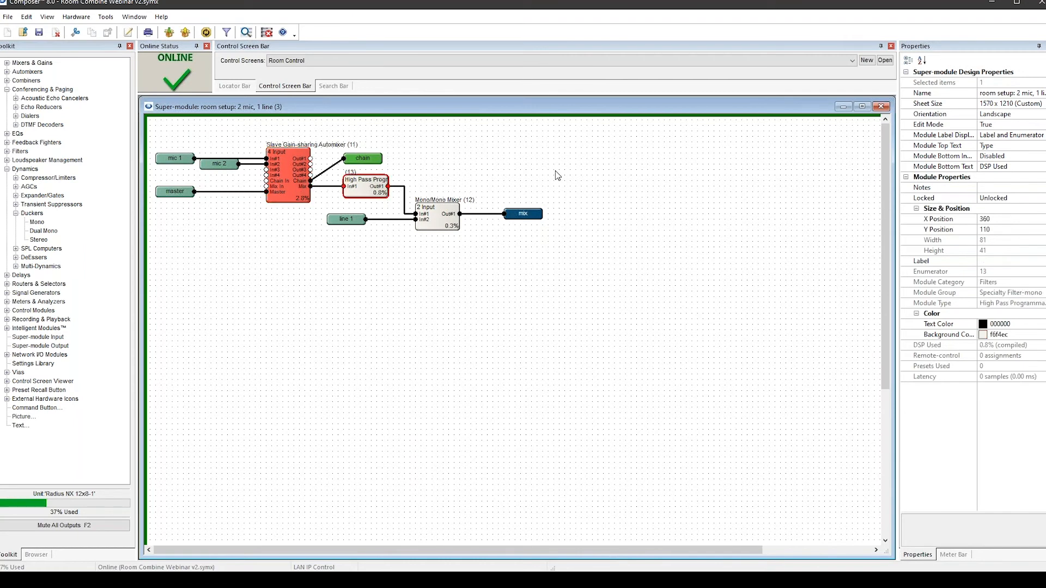
pyautogui.click(536, 214)
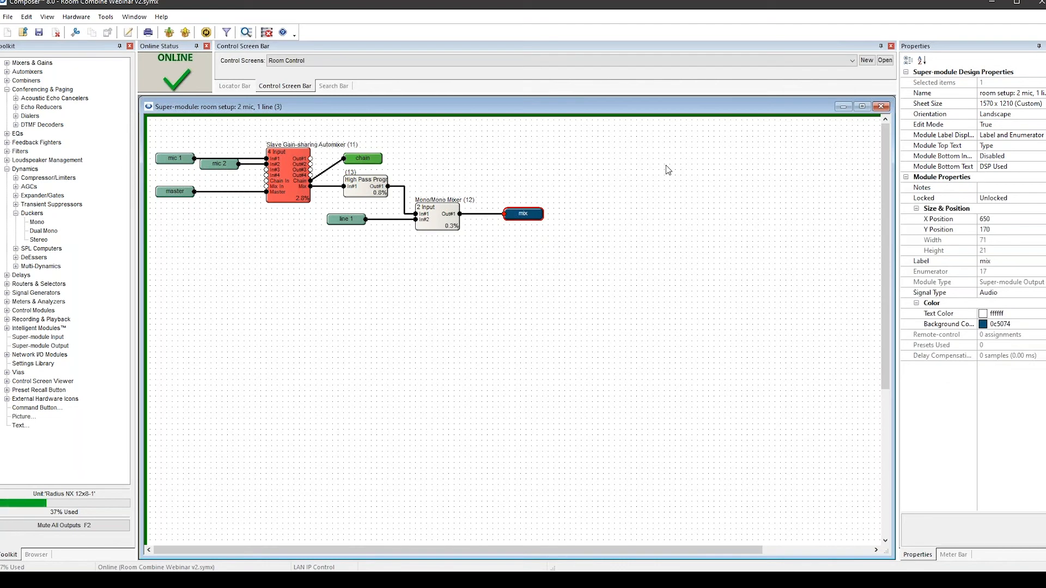
pyautogui.click(342, 220)
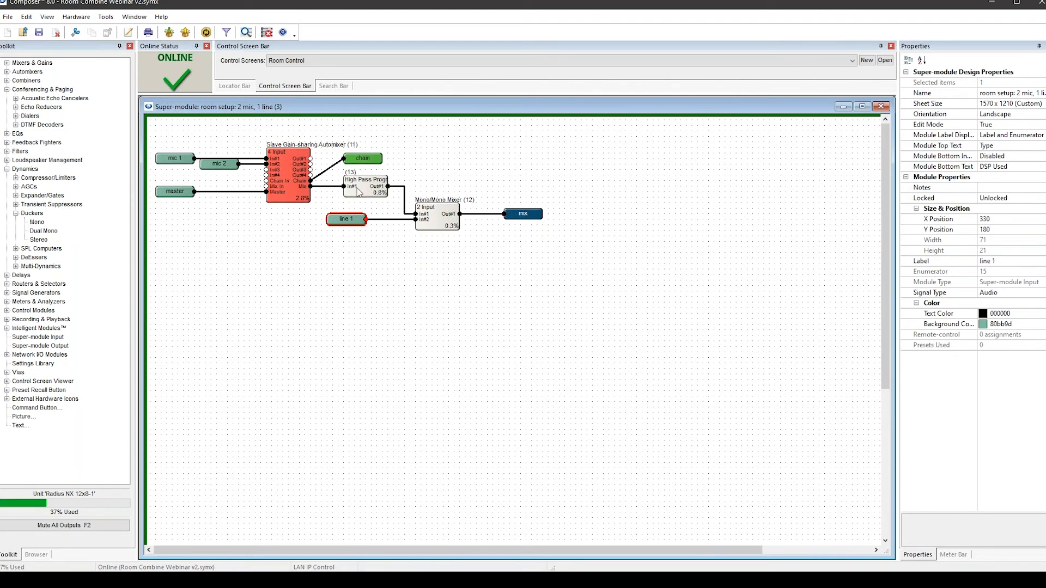
pyautogui.click(361, 159)
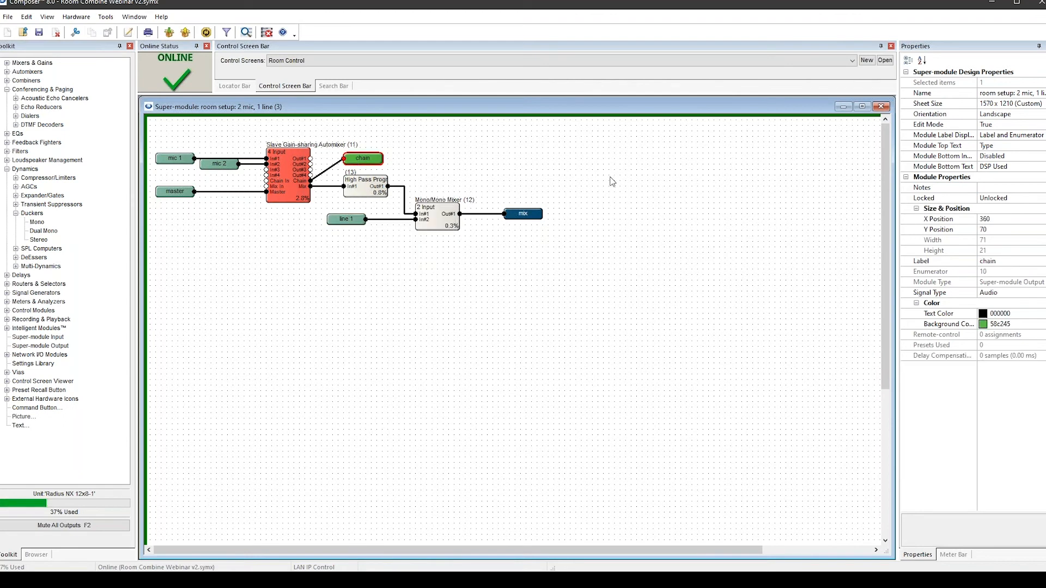
pyautogui.click(881, 107)
# Relate the BGM Automix Combiner's inputs to the first room super-module's outputs by viewing the super-module's contents and returning to the combiner
pyautogui.click(479, 201)
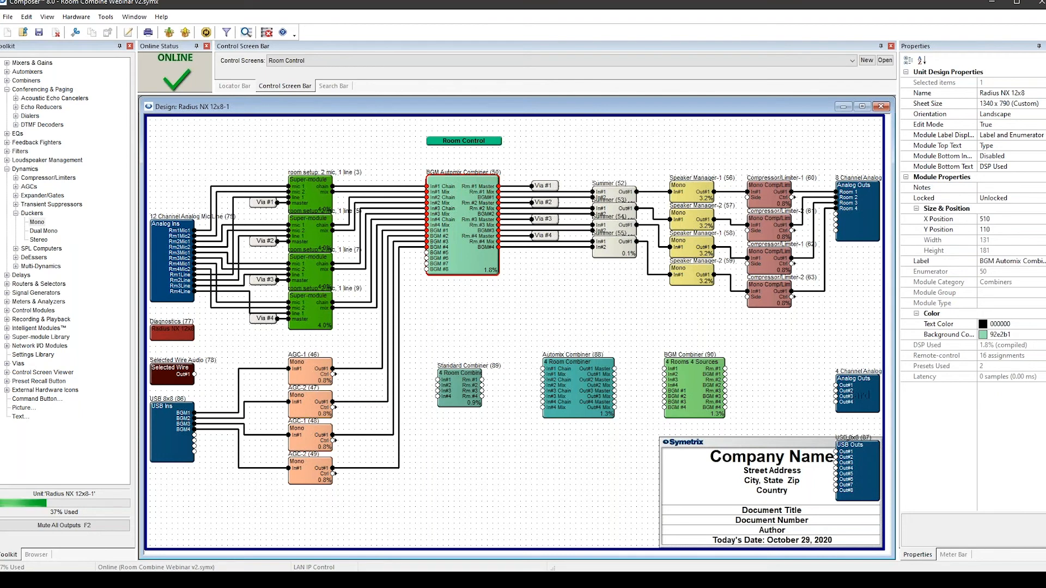
pyautogui.doubleClick(314, 195)
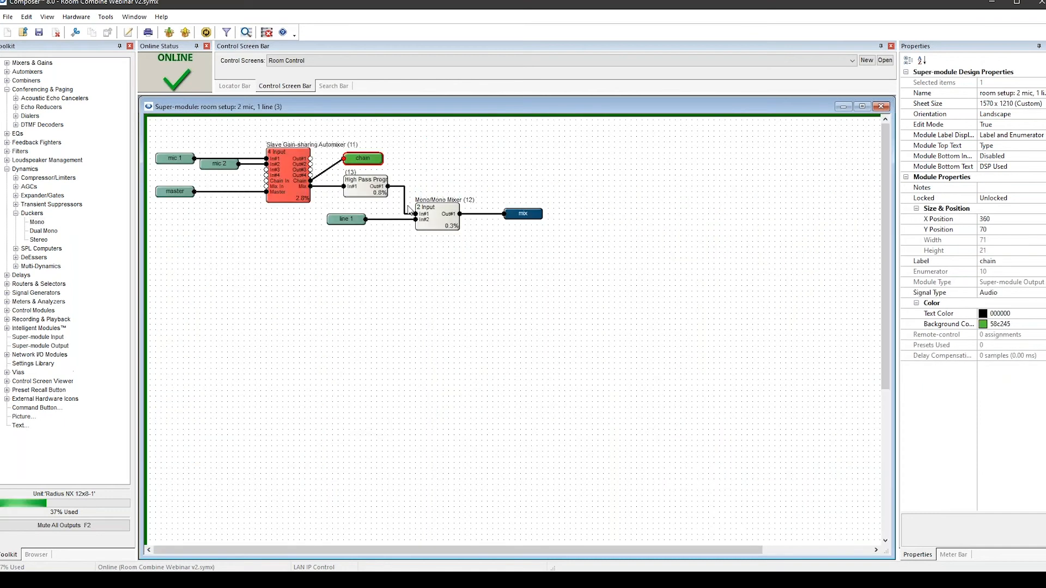
pyautogui.click(880, 106)
pyautogui.click(464, 201)
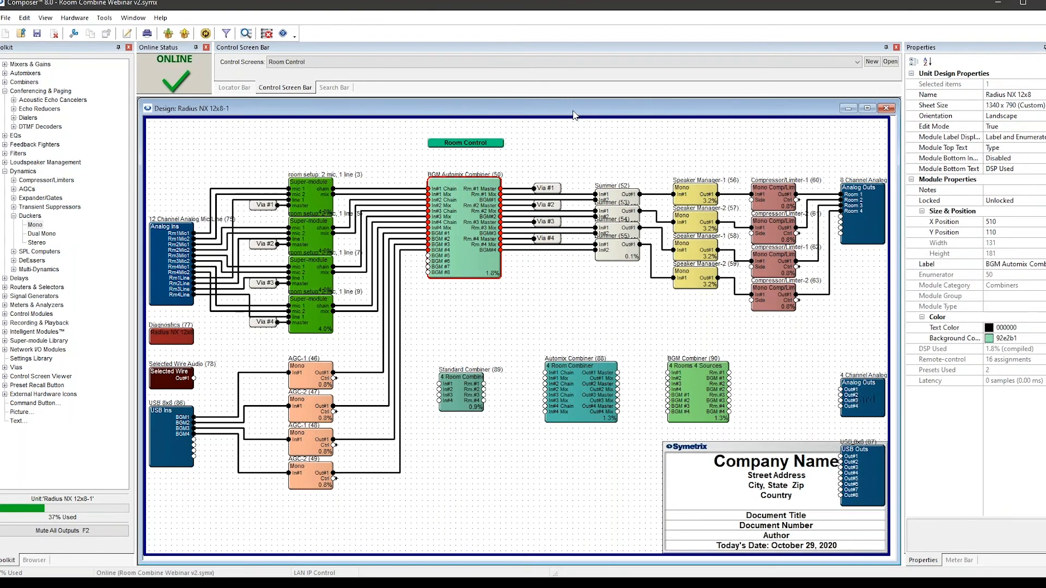
# Inspect Via #1 on the combiner's Room 1 master output, and view the automixer's master input inside the first room's super-module
pyautogui.moveTo(334, 379); pyautogui.dragTo(436, 338)
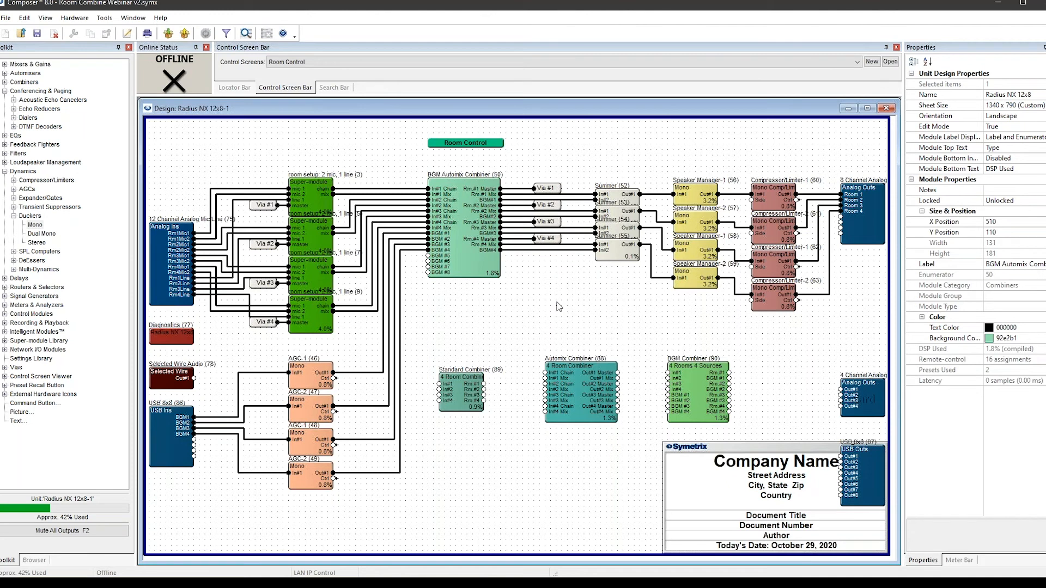
pyautogui.click(549, 189)
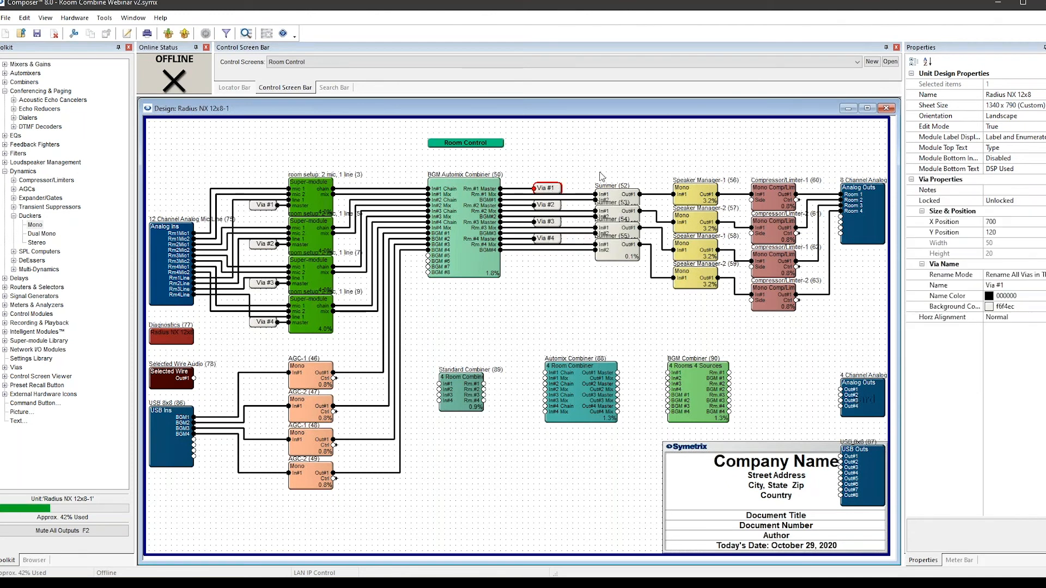
pyautogui.doubleClick(301, 198)
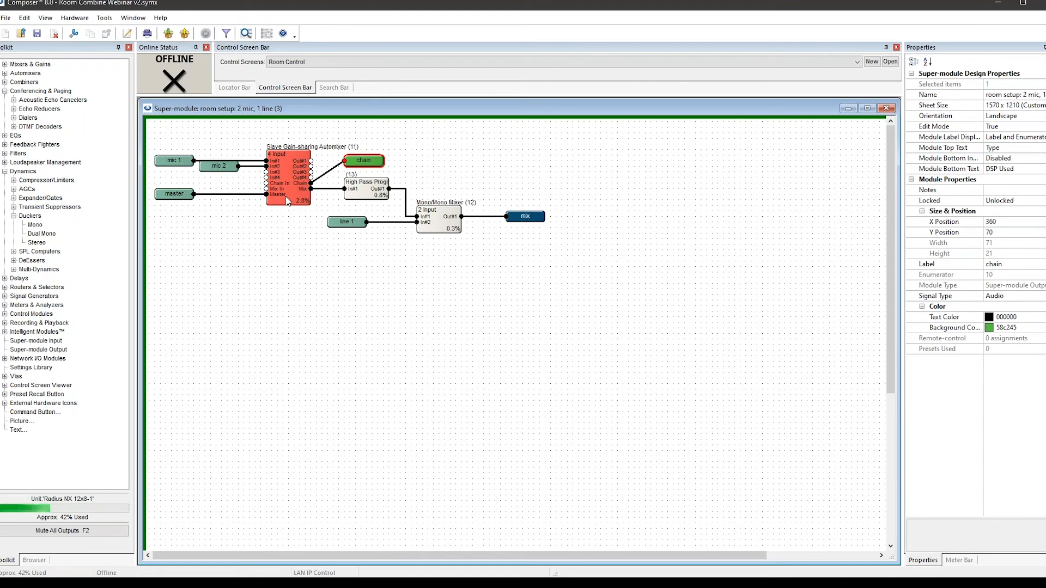
pyautogui.click(886, 108)
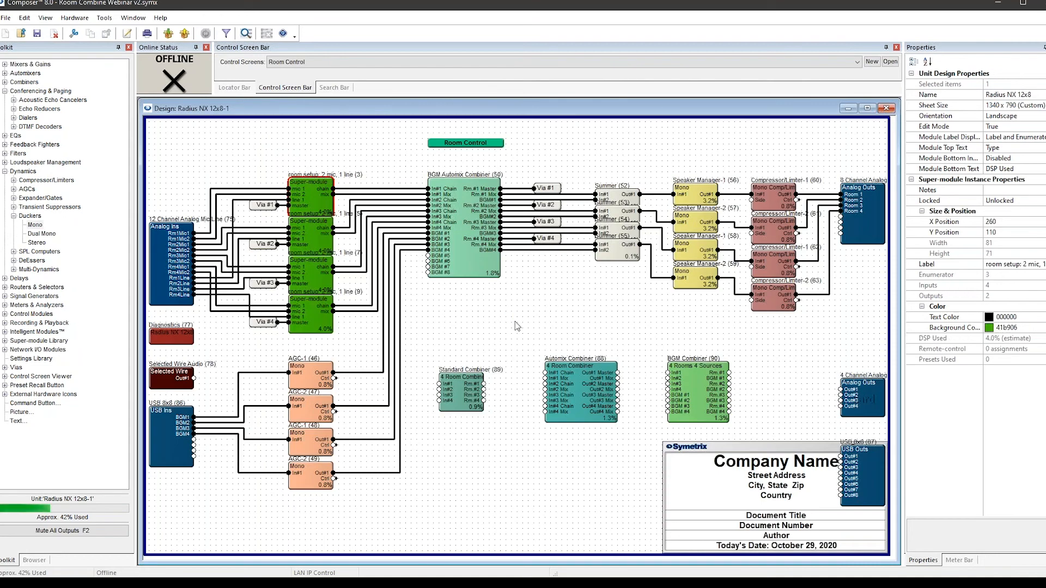
# Highlight the room setup super-modules, review the first one's internal layout once more, and return to the main design with nothing selected
pyautogui.moveTo(346, 352); pyautogui.dragTo(280, 145)
pyautogui.doubleClick(313, 187)
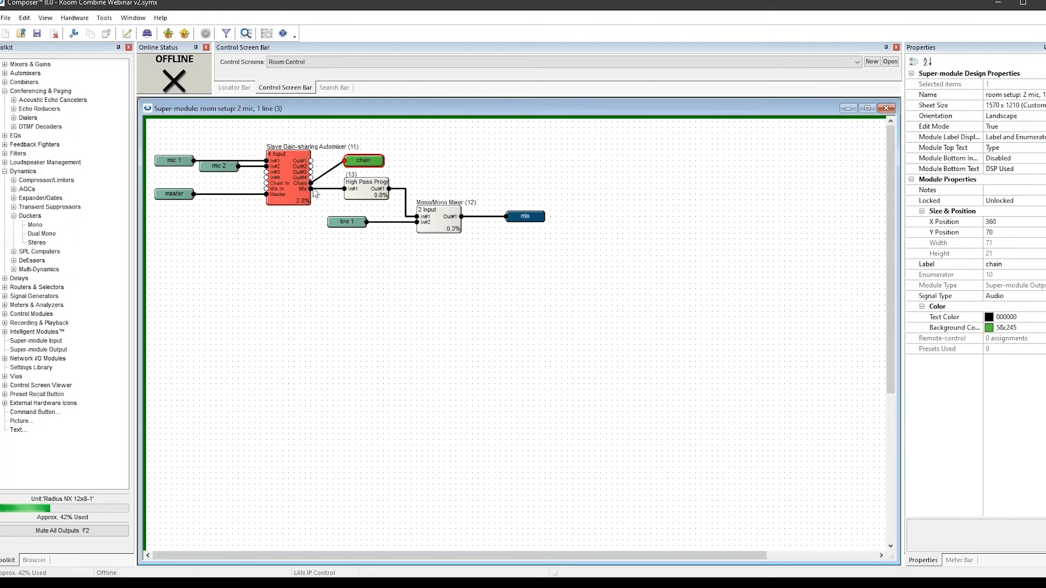
pyautogui.click(887, 108)
pyautogui.click(325, 357)
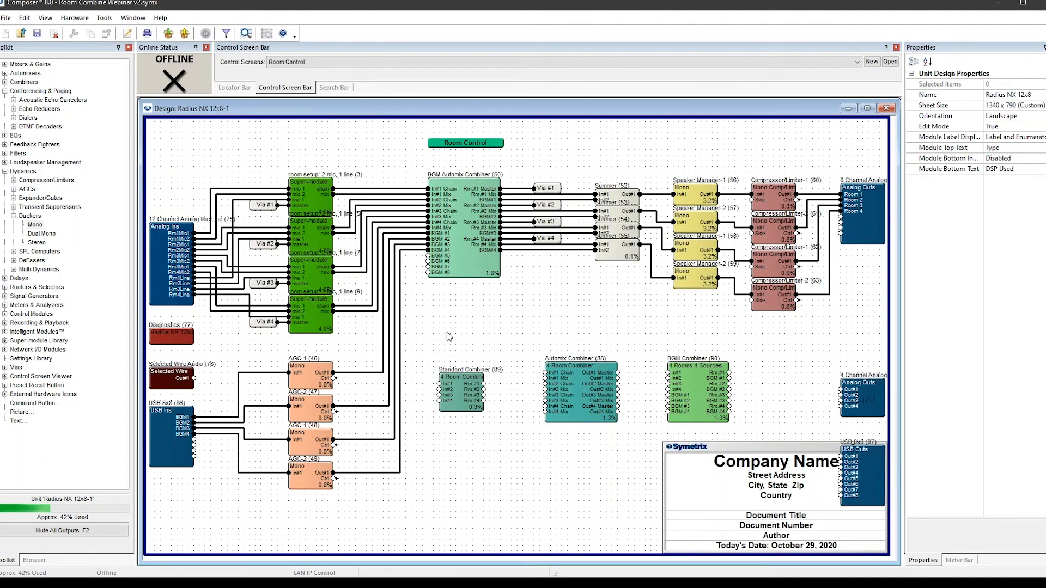
# Trace the background music path between the BGM Automix Combiner, the four AGC modules and the USB inputs, and clear the selection
pyautogui.click(467, 220)
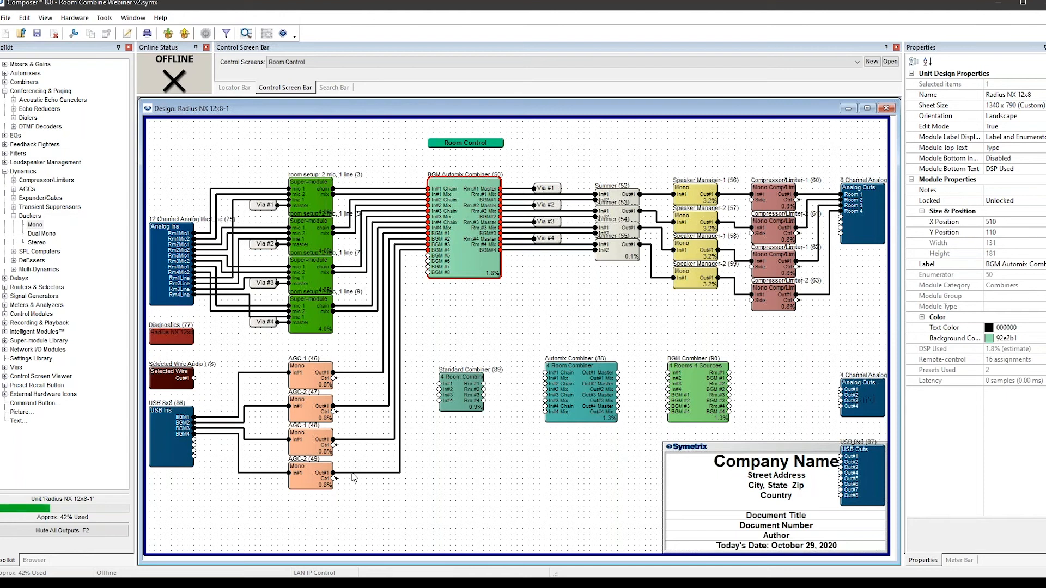
pyautogui.moveTo(356, 505); pyautogui.dragTo(271, 372)
pyautogui.moveTo(251, 350); pyautogui.dragTo(251, 349)
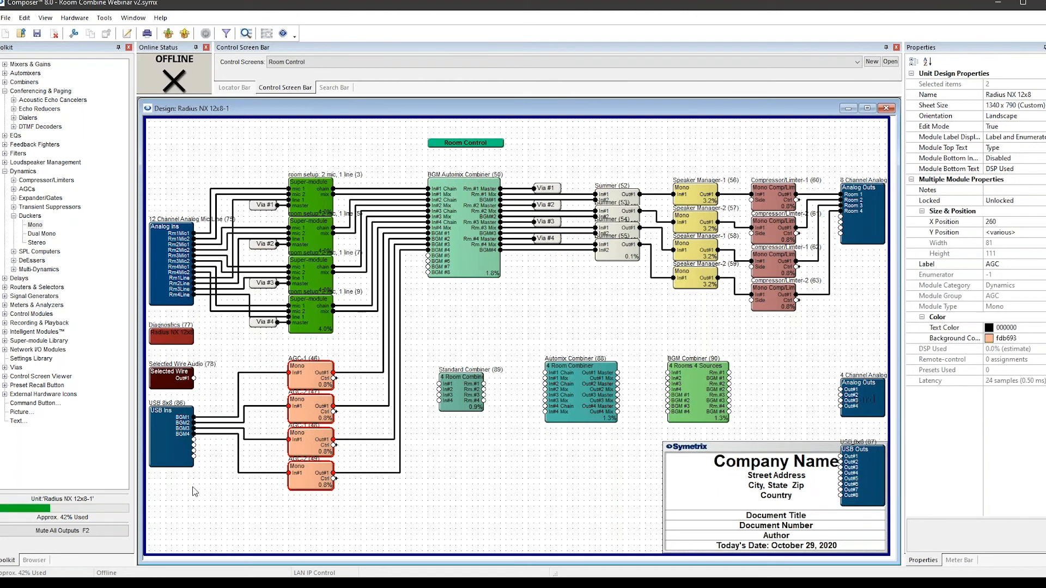
pyautogui.click(185, 444)
pyautogui.moveTo(333, 583)
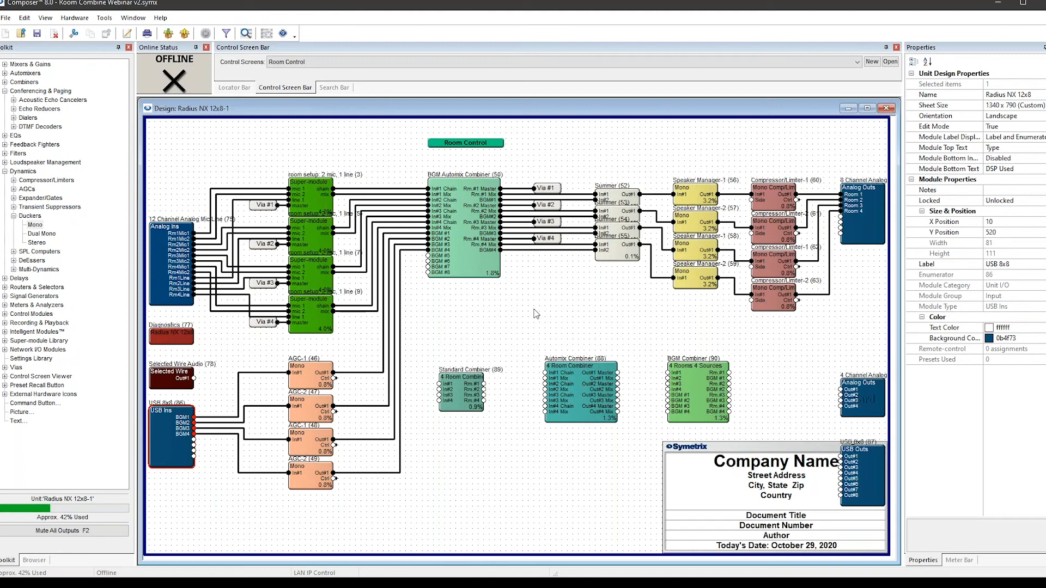
pyautogui.moveTo(368, 526); pyautogui.dragTo(263, 355)
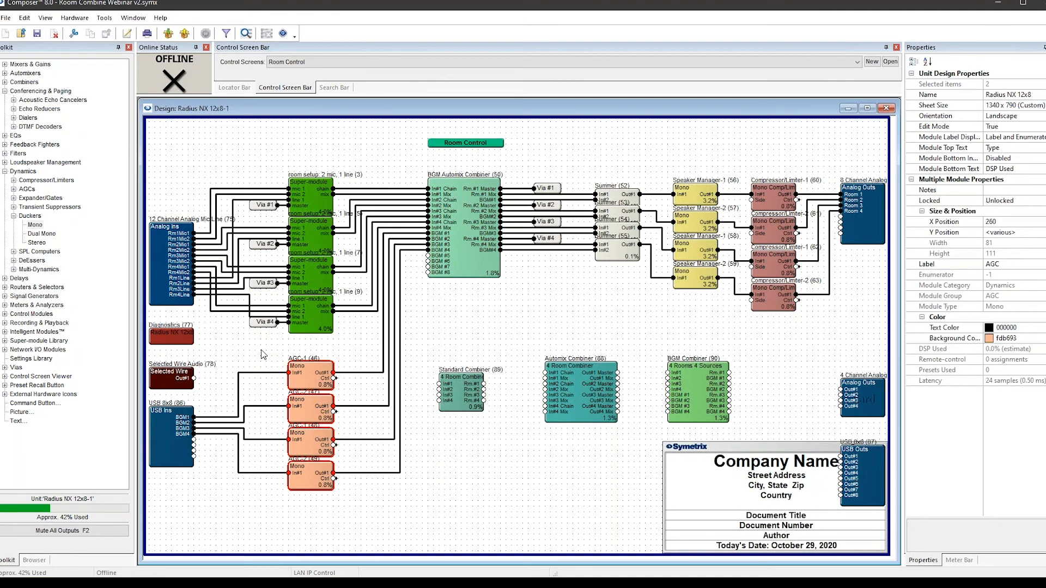
pyautogui.click(423, 346)
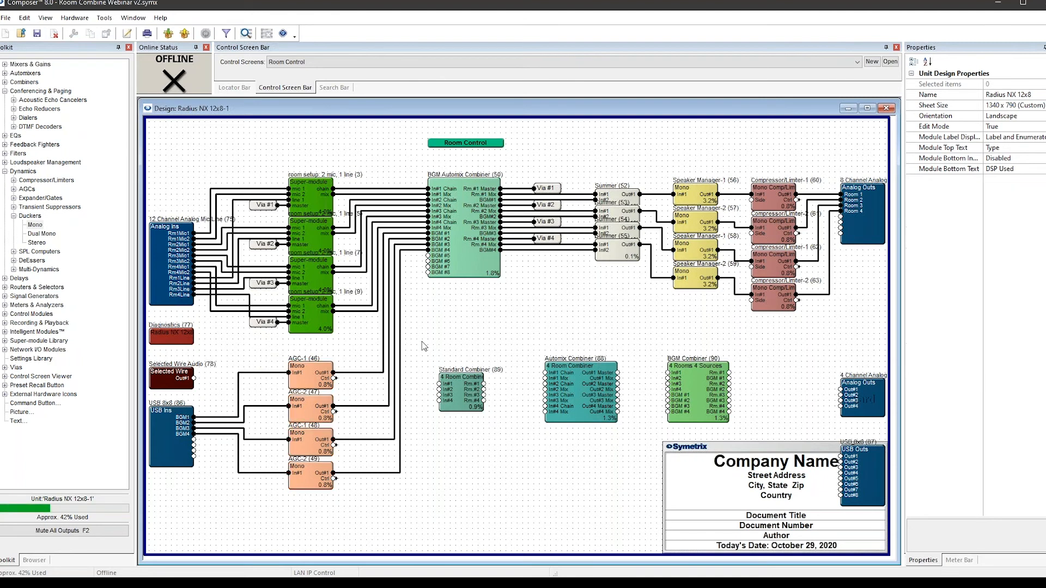
# View the BGM Automix Combiner's room combine, volume and source controls, and return to the design
pyautogui.click(475, 221)
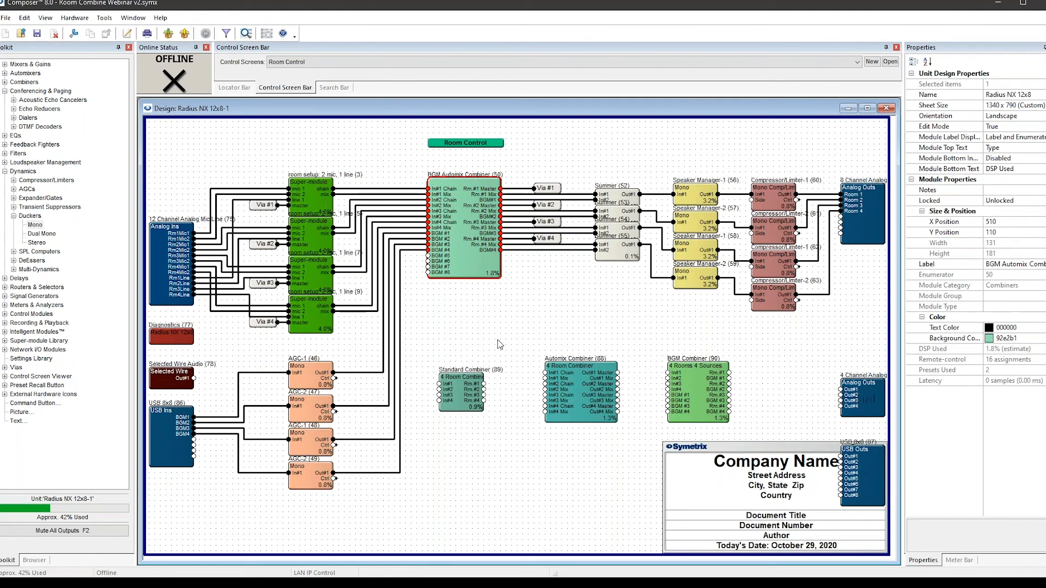
pyautogui.doubleClick(470, 240)
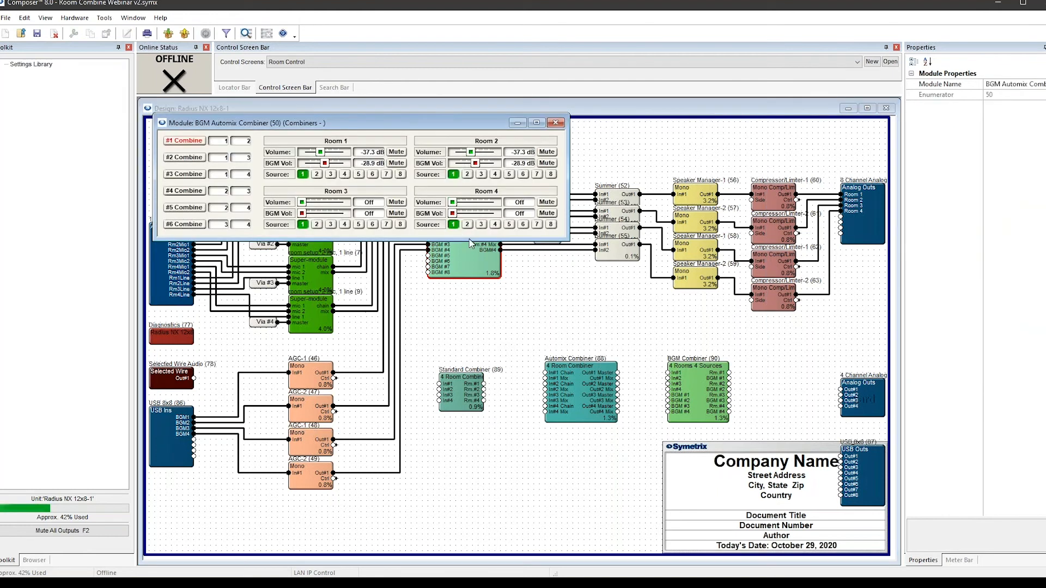
pyautogui.moveTo(400, 127); pyautogui.dragTo(417, 171)
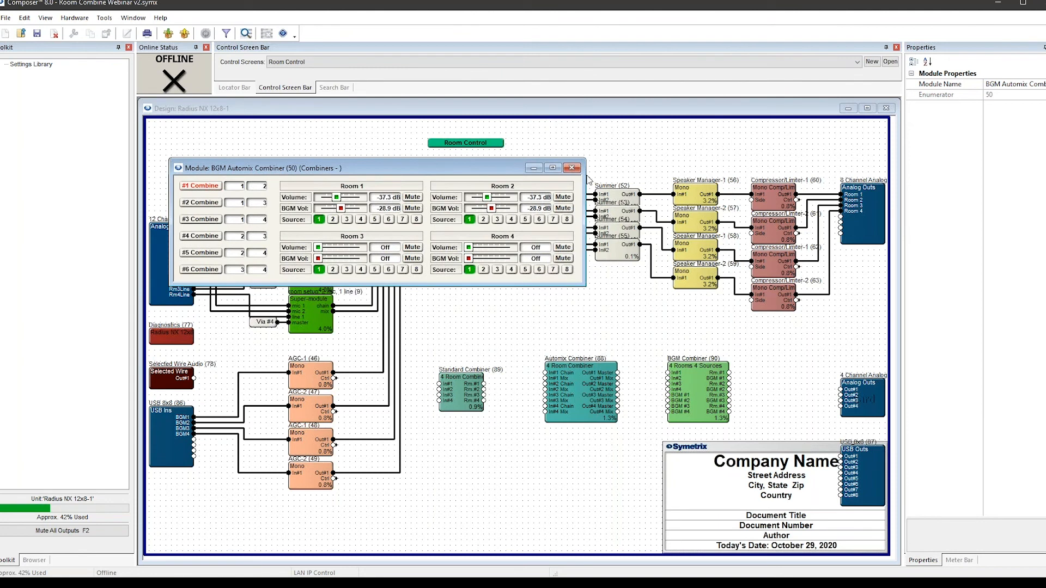
pyautogui.click(571, 168)
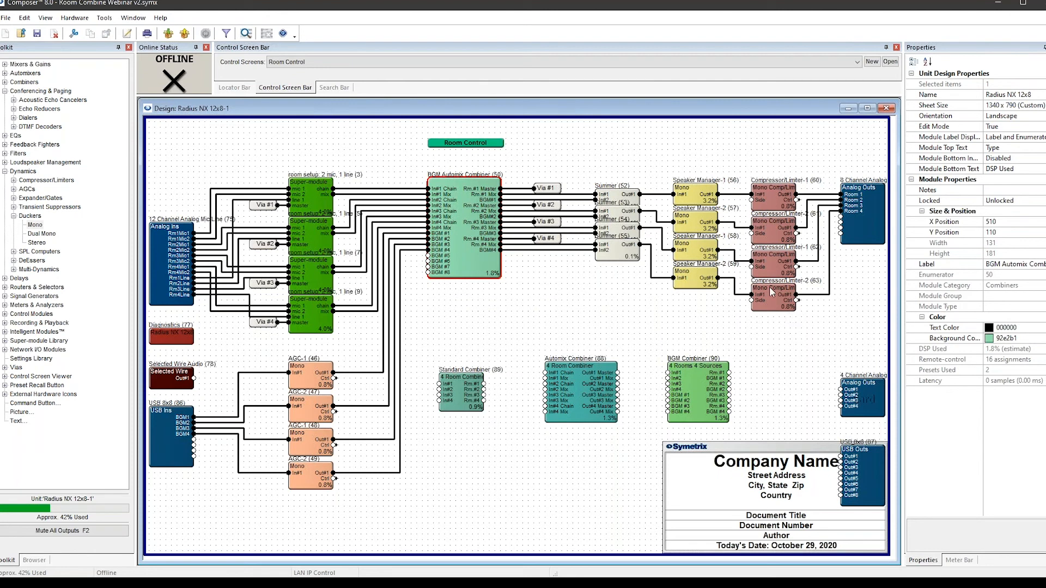
# Highlight the 8-channel analog outputs and the processing chain feeding them from the combiner's vias and summers, and clear the selection
pyautogui.click(857, 217)
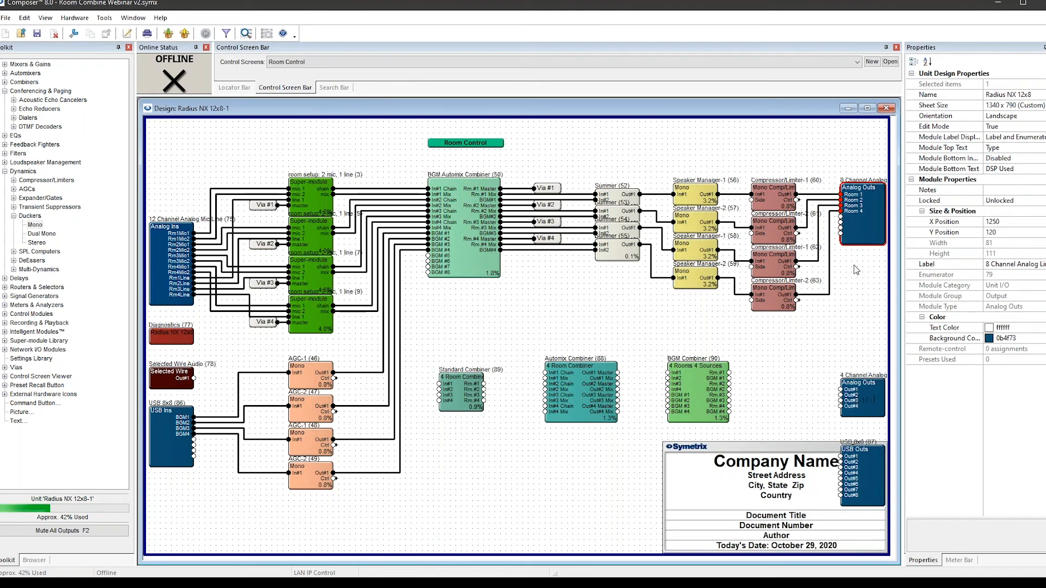
pyautogui.moveTo(851, 333); pyautogui.dragTo(500, 177)
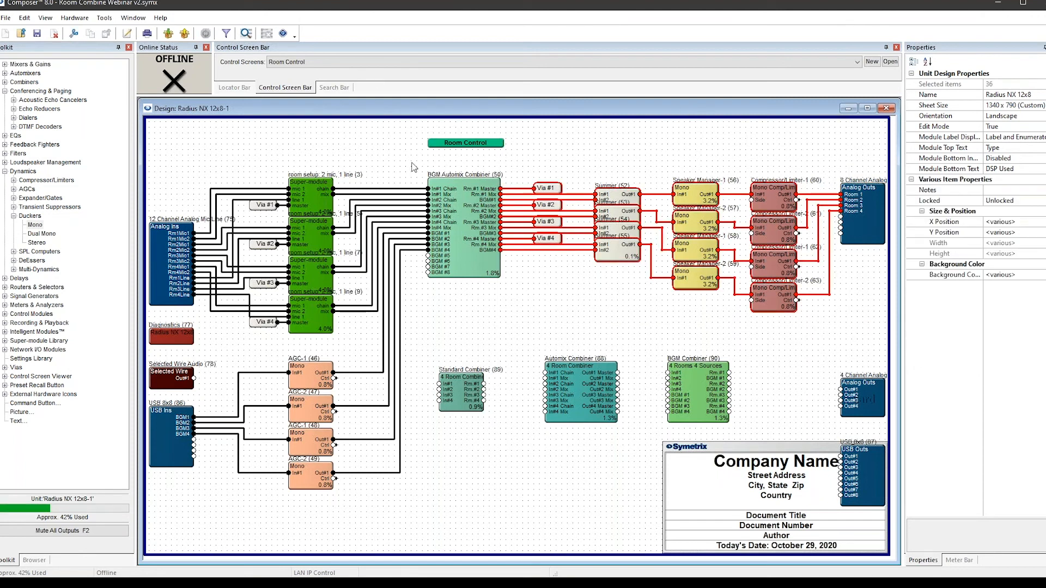
pyautogui.click(527, 153)
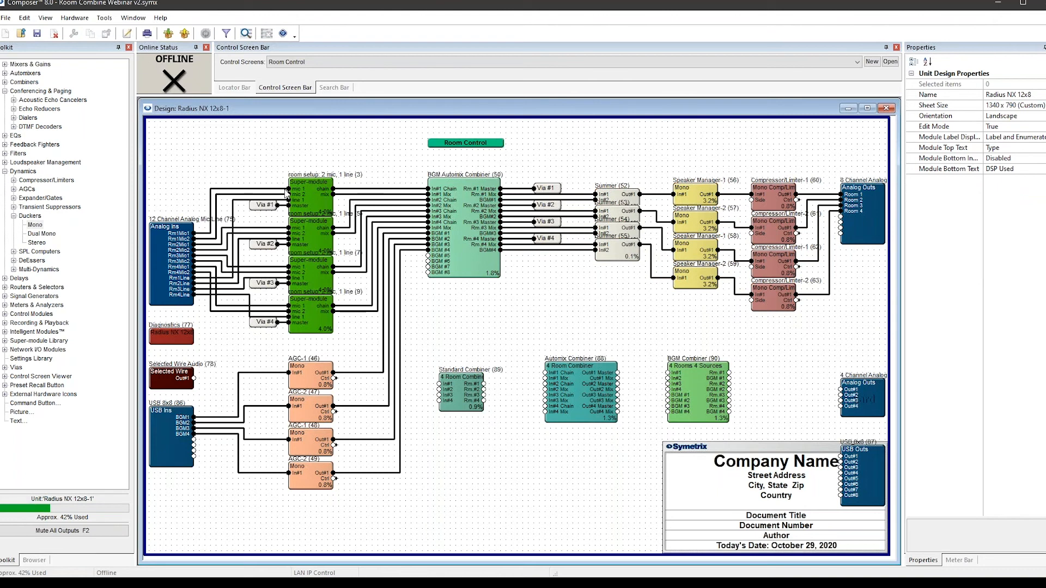
# Trace the Room 1 Mic 1 wire's signal path downstream from the analog inputs
pyautogui.click(240, 189)
pyautogui.rightClick(240, 189)
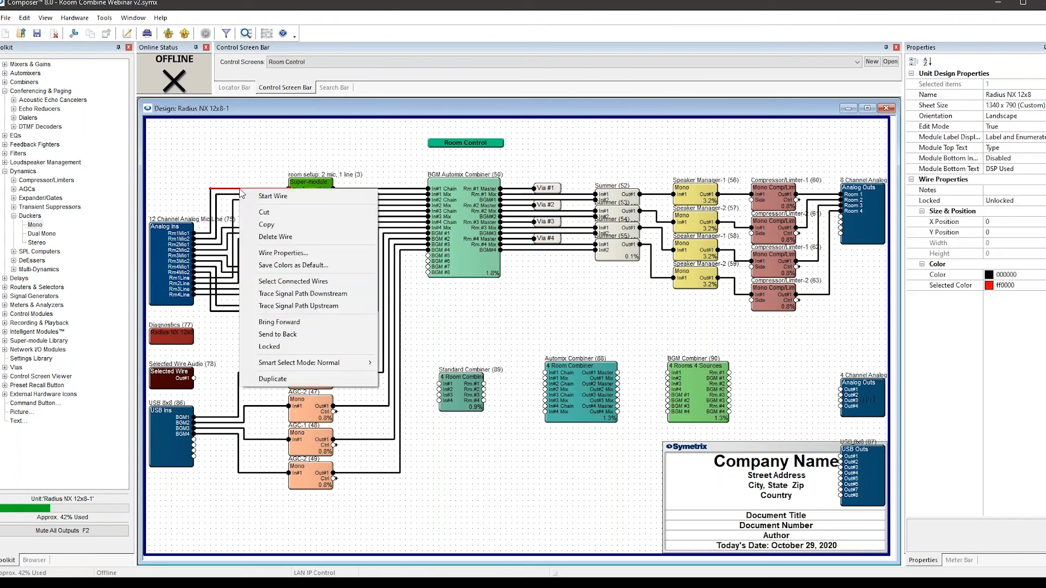
pyautogui.click(303, 293)
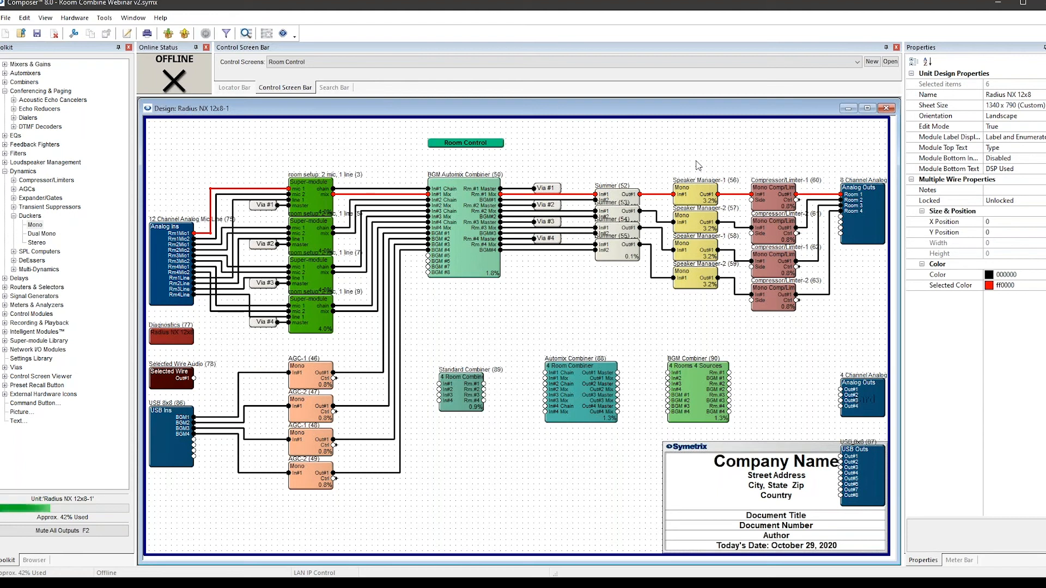
# Combine rooms 1 and 2 in the BGM Automix Combiner and trace the Room 1 Mic 1 wire downstream again
pyautogui.doubleClick(459, 206)
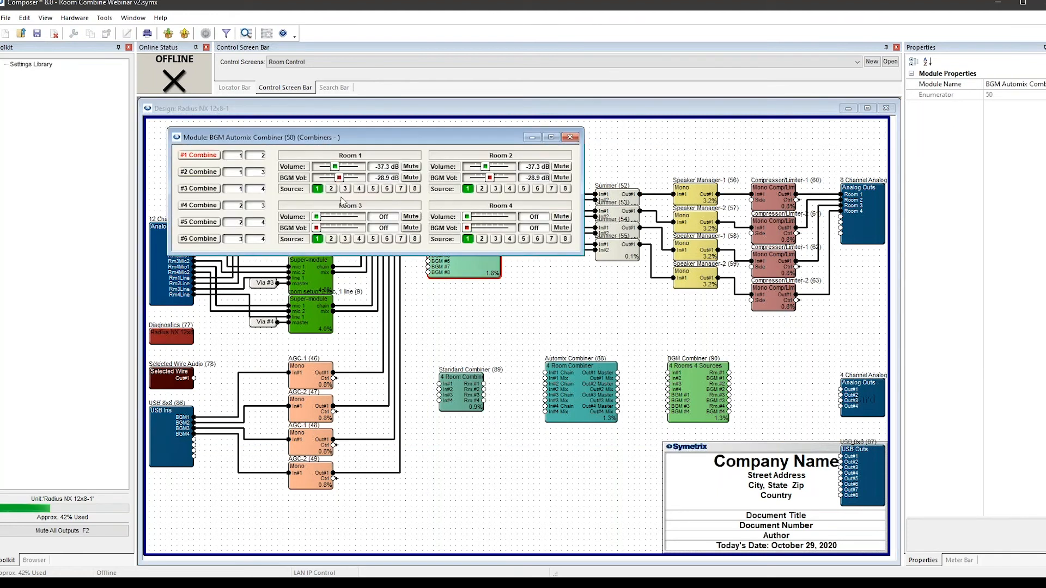
pyautogui.click(207, 158)
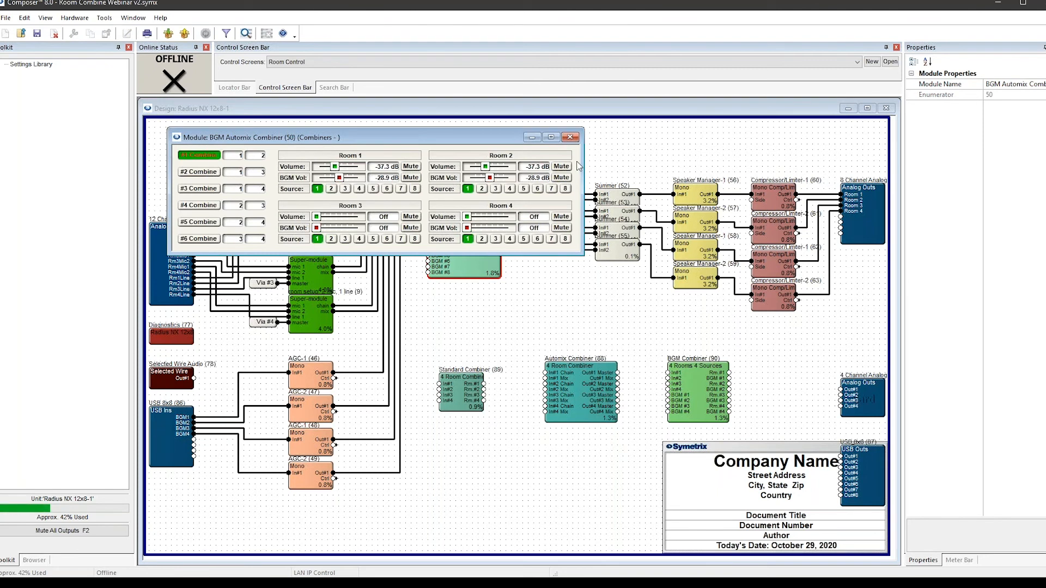
pyautogui.click(570, 137)
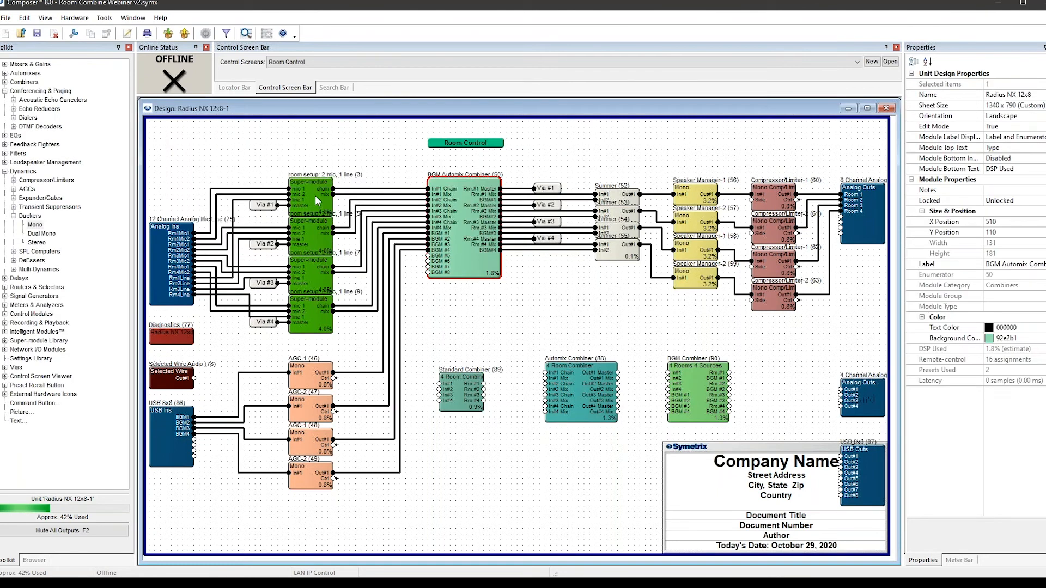
pyautogui.rightClick(236, 189)
pyautogui.click(278, 294)
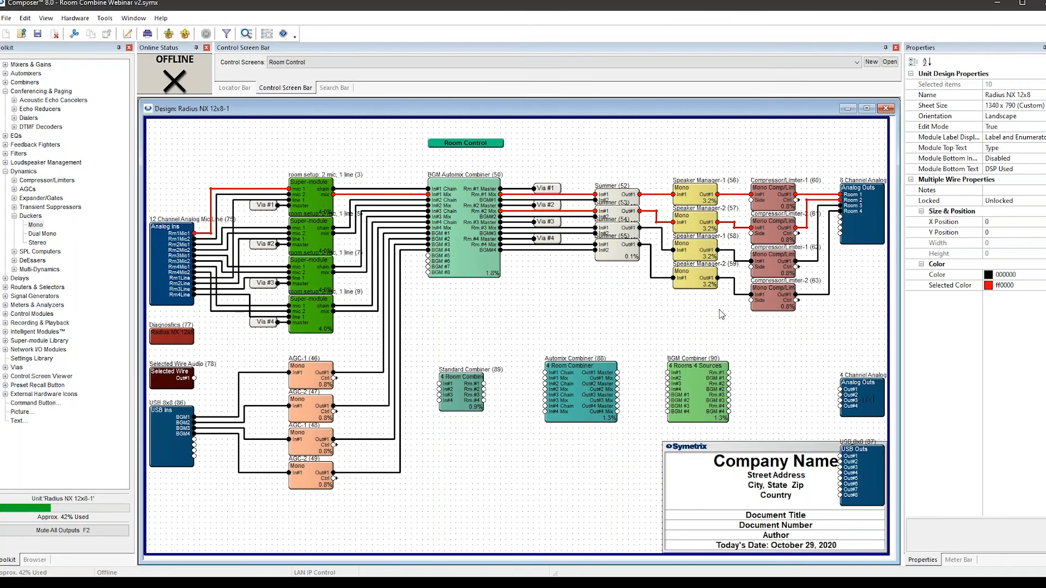
# Combine rooms 1 and 3 instead of rooms 1 and 2, trace the Room 1 Mic 1 wire downstream, and clear the selection
pyautogui.doubleClick(476, 214)
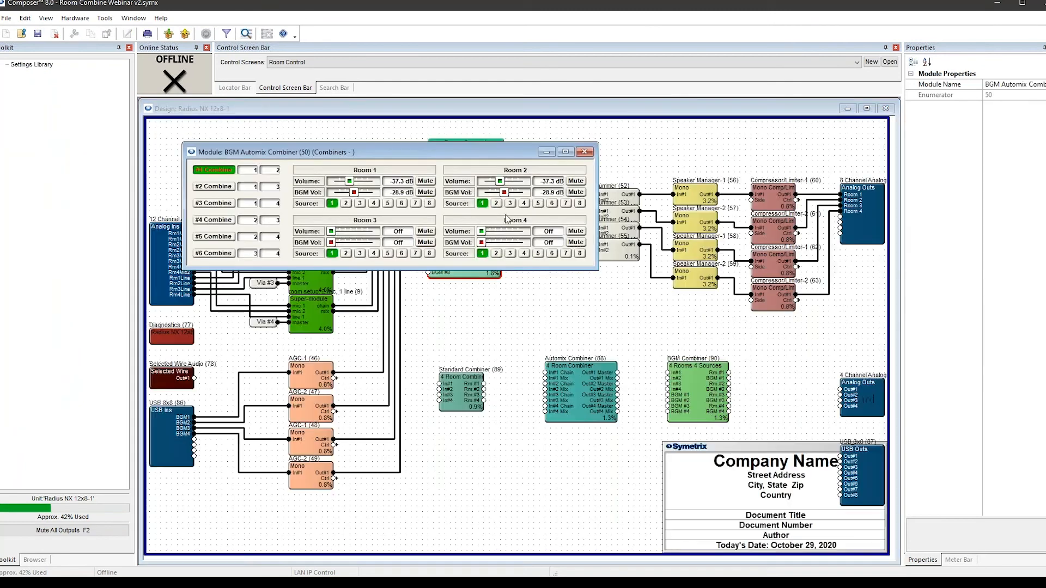
pyautogui.click(225, 188)
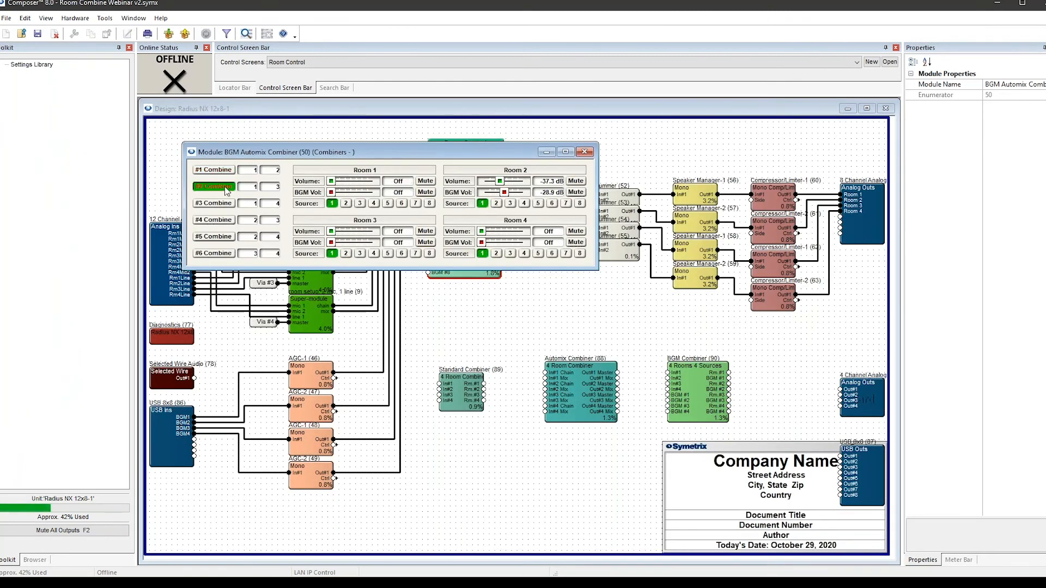
pyautogui.click(585, 153)
pyautogui.rightClick(261, 191)
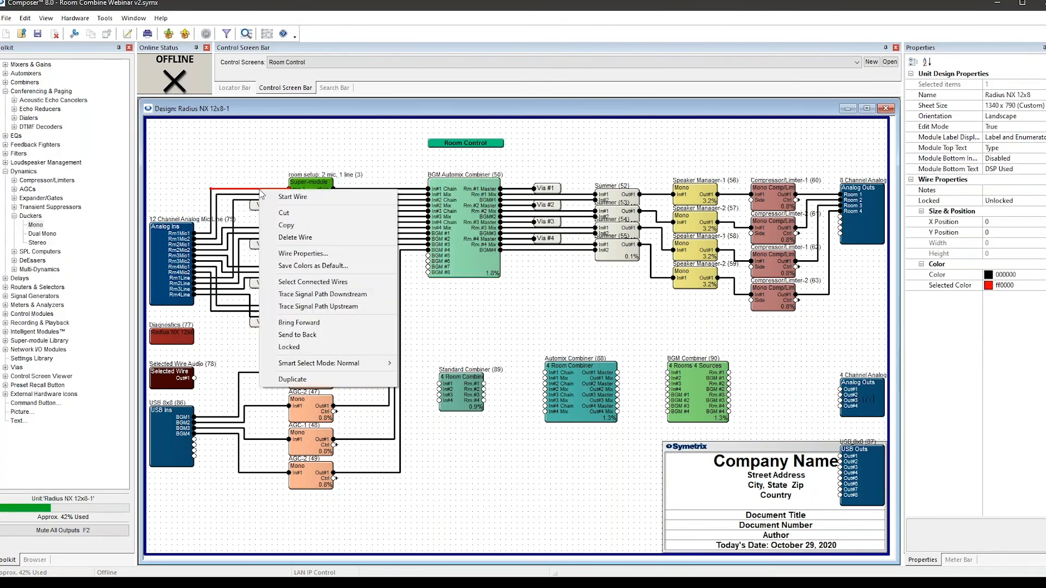
pyautogui.click(308, 296)
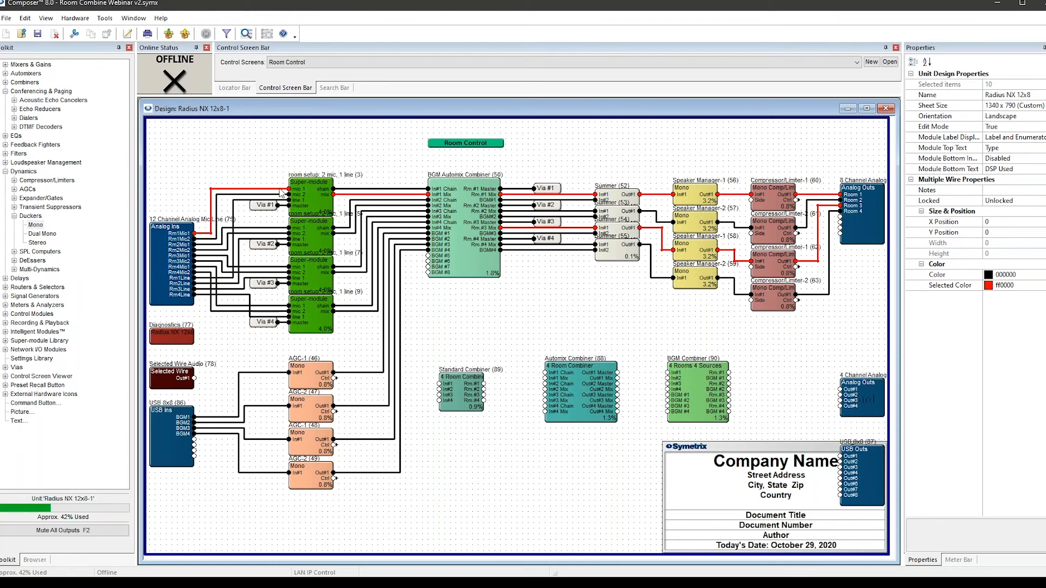
pyautogui.click(595, 308)
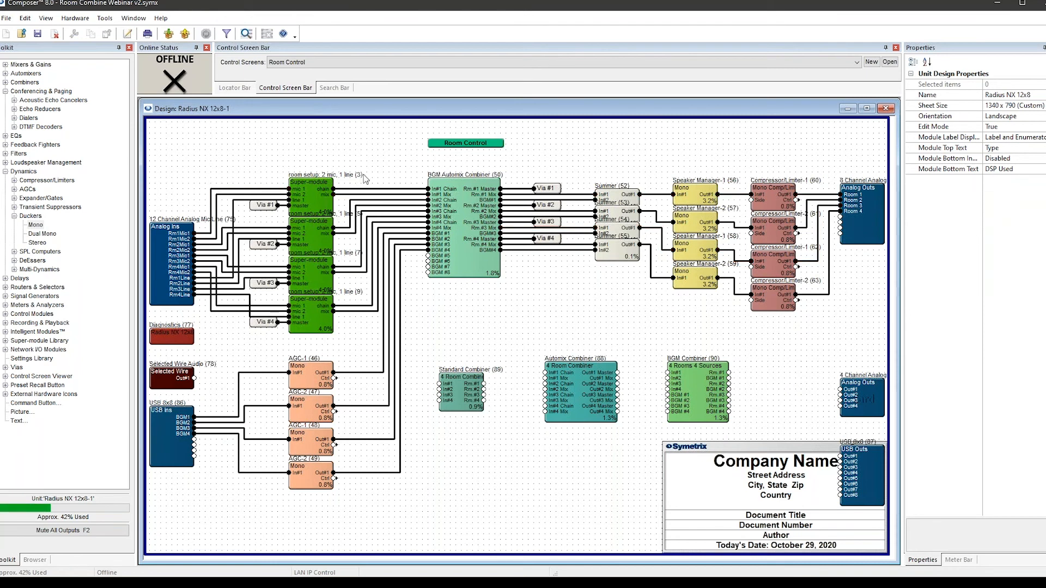
# Uncombine rooms 1 and 3 in the BGM Automix Combiner, combine rooms 1 and 2, and close its controls
pyautogui.doubleClick(440, 193)
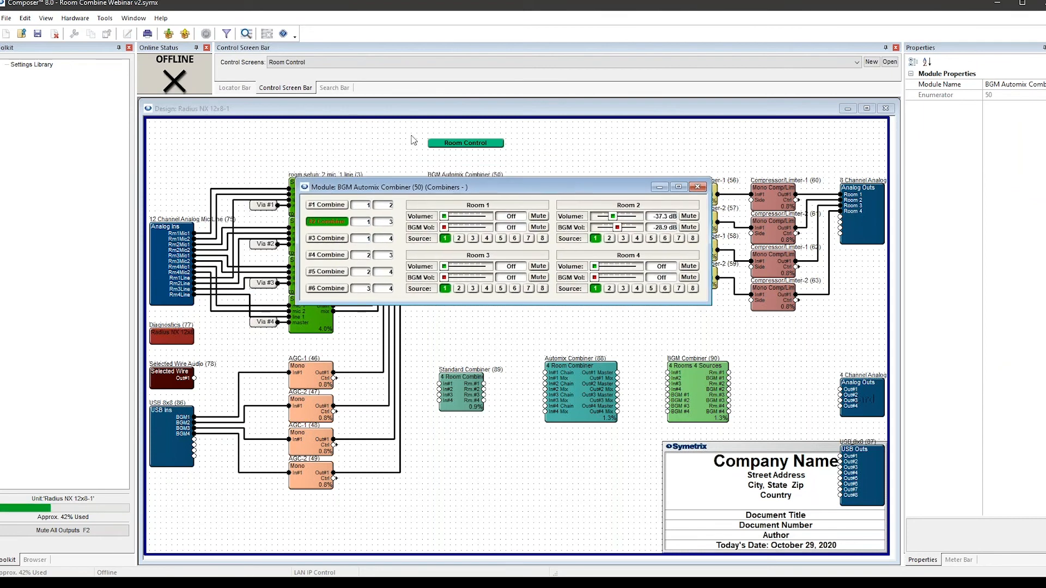
pyautogui.click(697, 186)
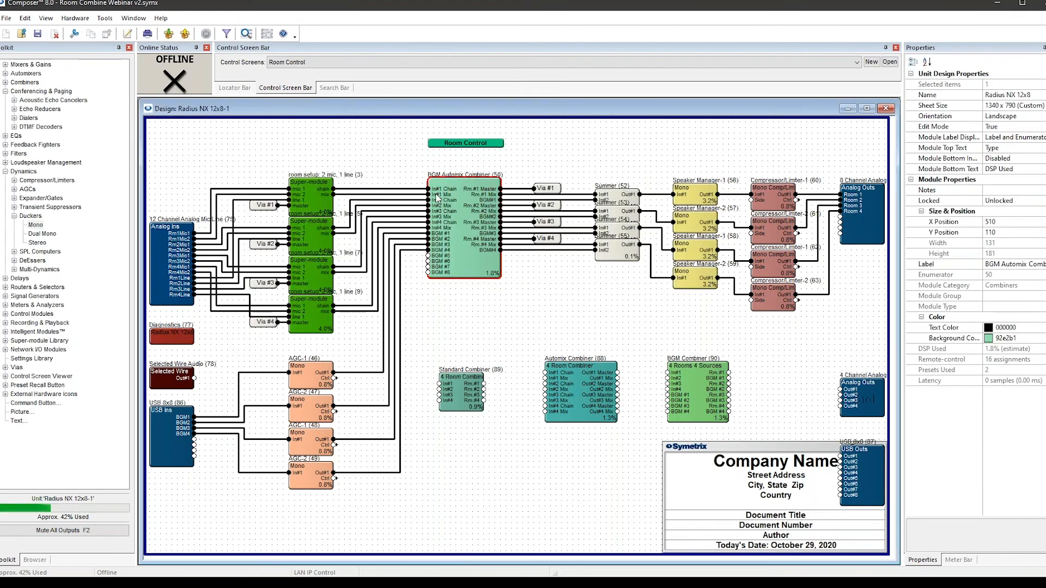
pyautogui.doubleClick(438, 199)
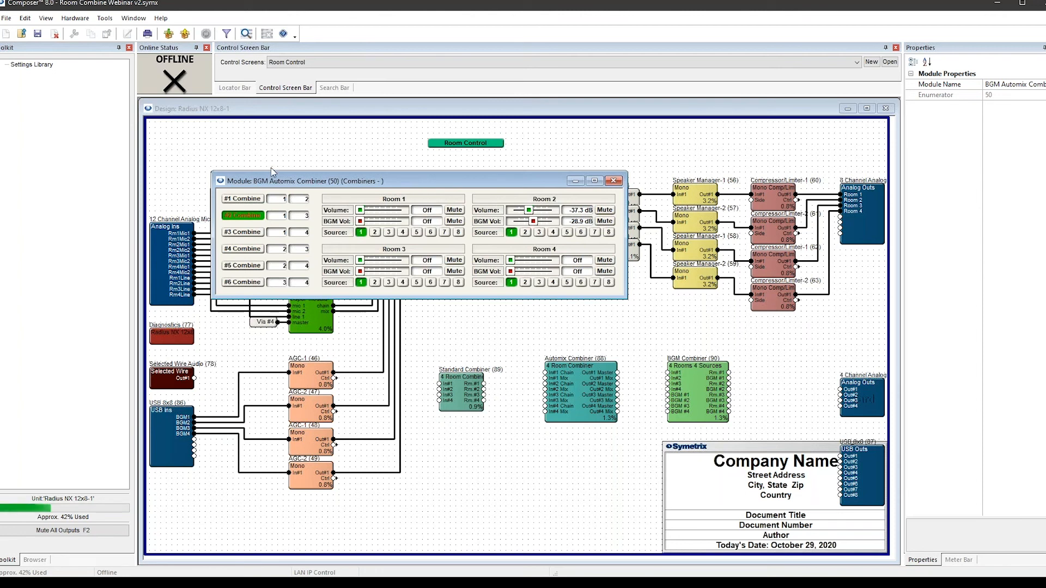
pyautogui.click(243, 217)
pyautogui.click(250, 199)
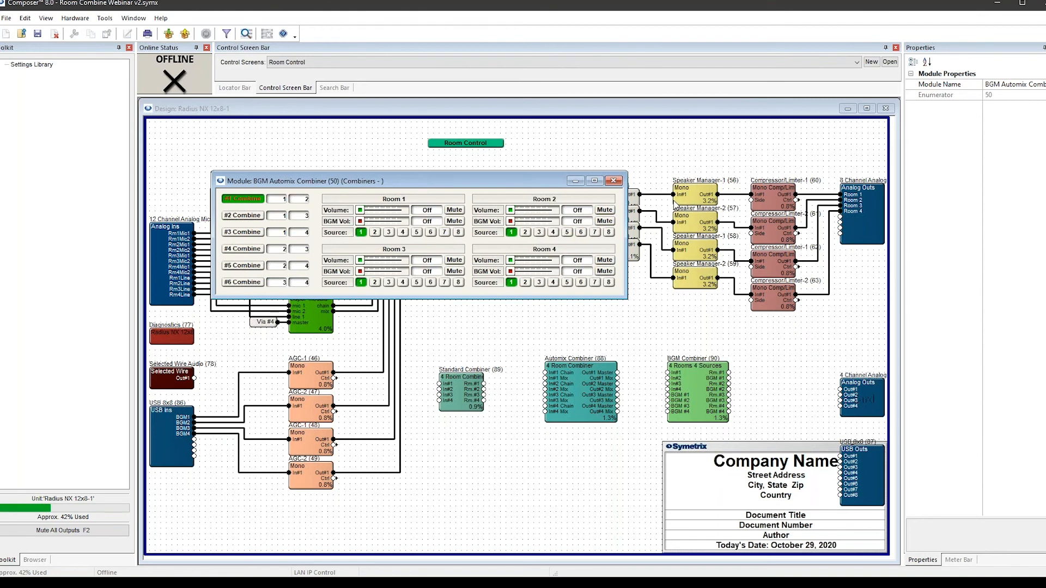
pyautogui.click(614, 181)
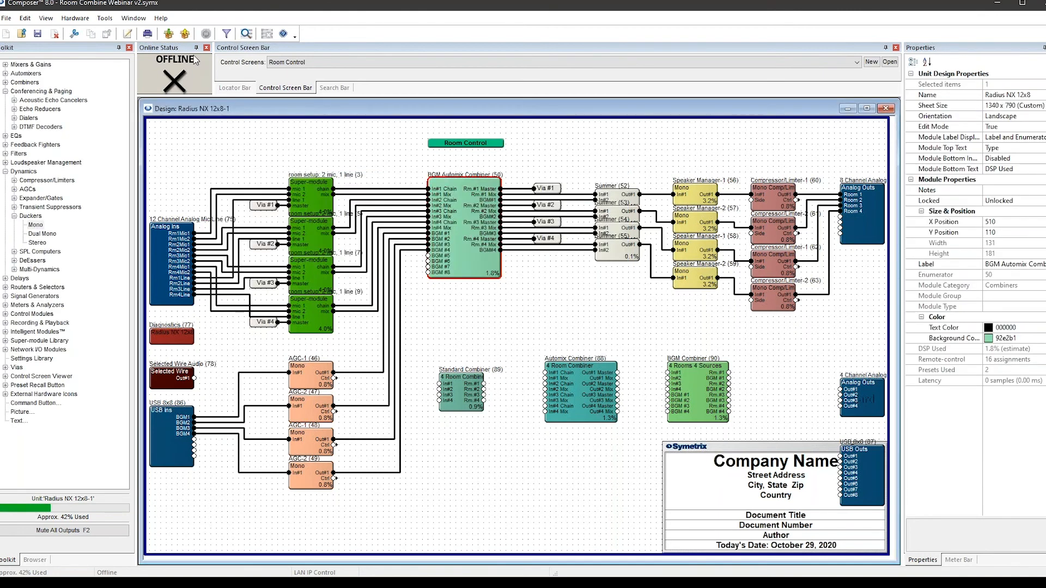
# Go online by pushing the design to the hardware, decline programming the attached ARC devices, and clear the module selection
pyautogui.click(169, 35)
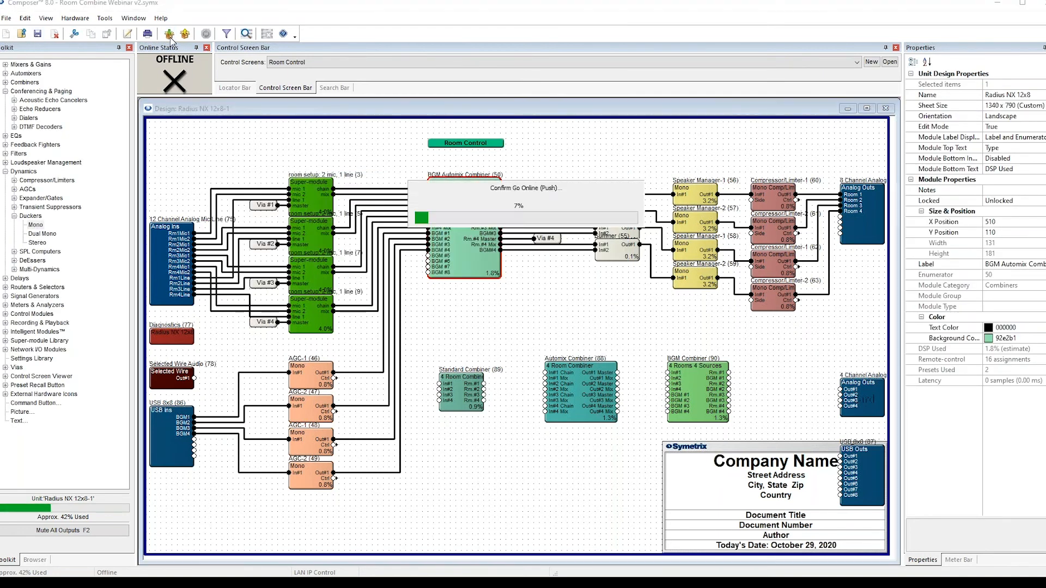
pyautogui.click(583, 372)
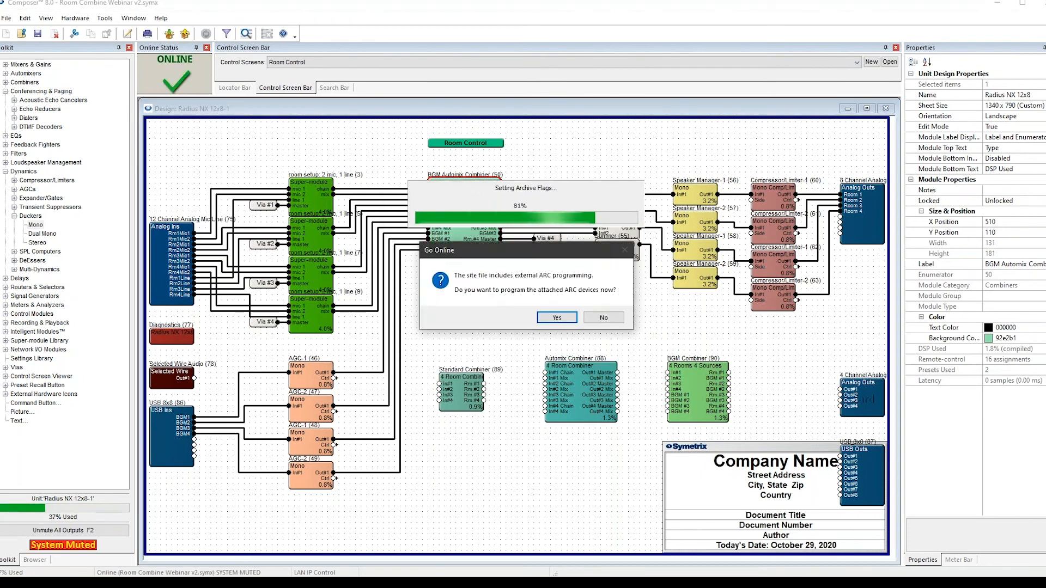
pyautogui.click(616, 318)
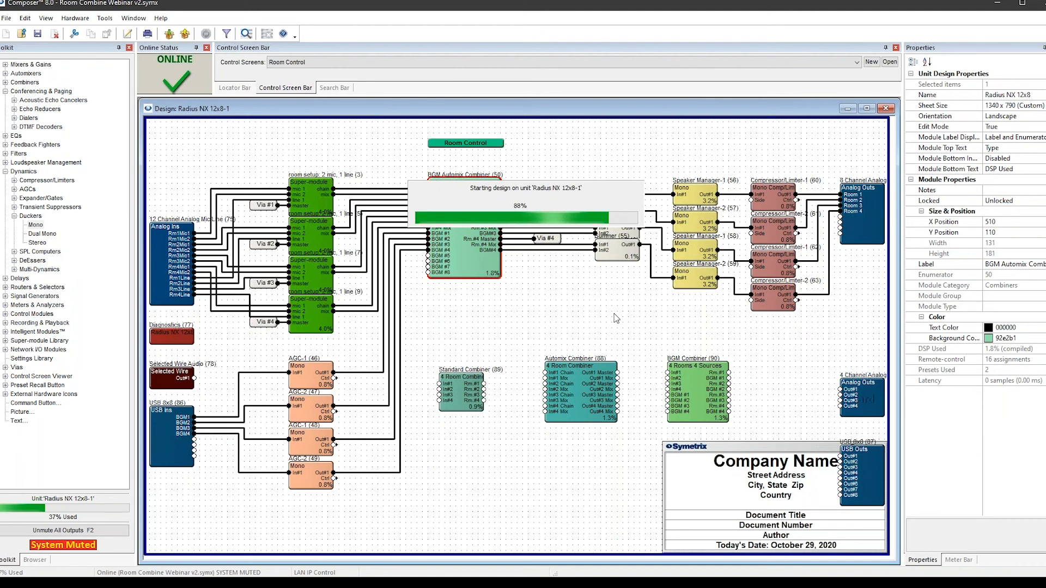
pyautogui.click(592, 324)
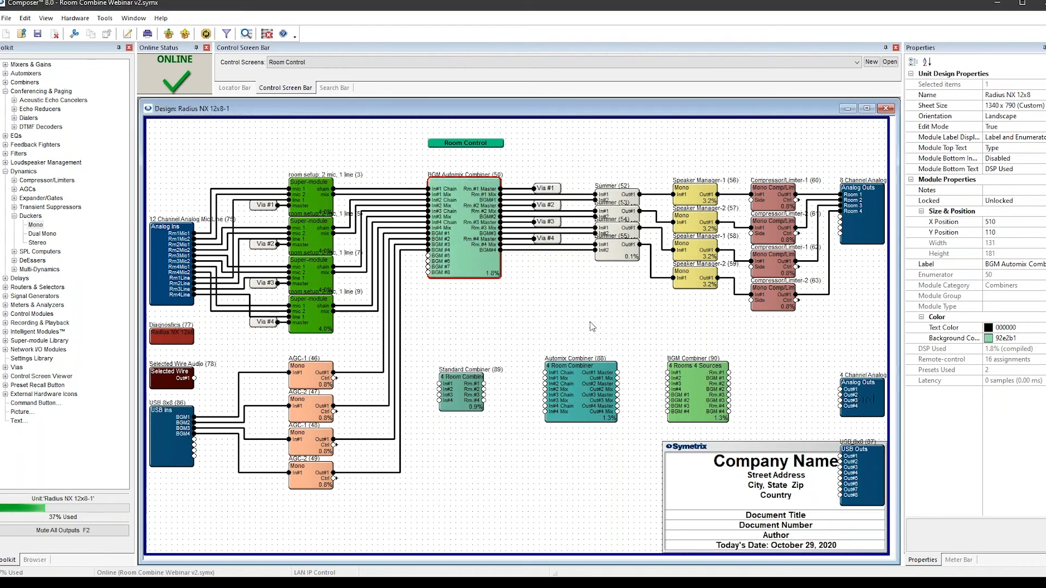
pyautogui.click(591, 325)
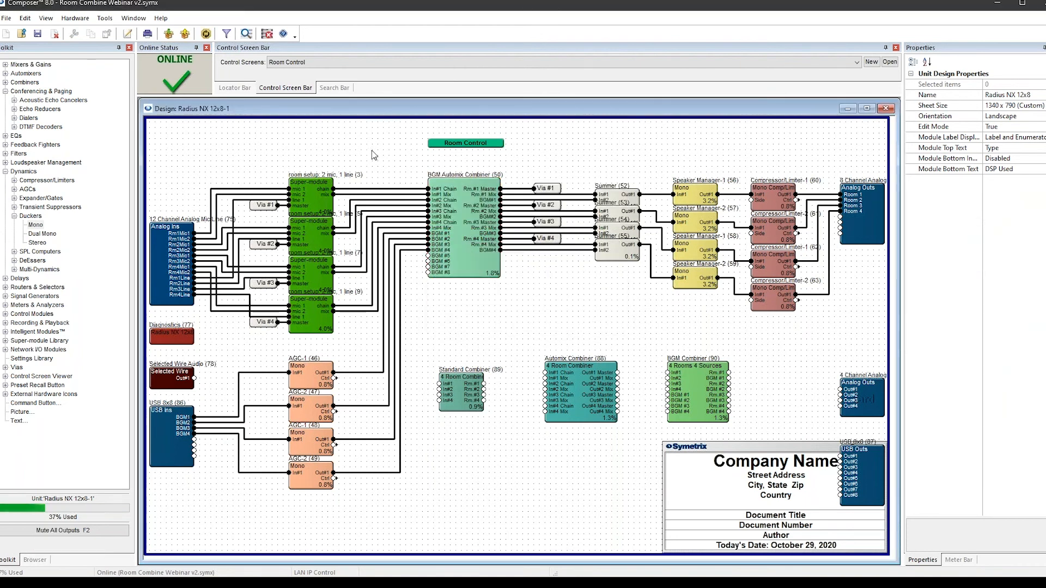
# Bring up the Room Control screen and uncombine rooms 1 and 2 with the partition wall between them
pyautogui.click(289, 62)
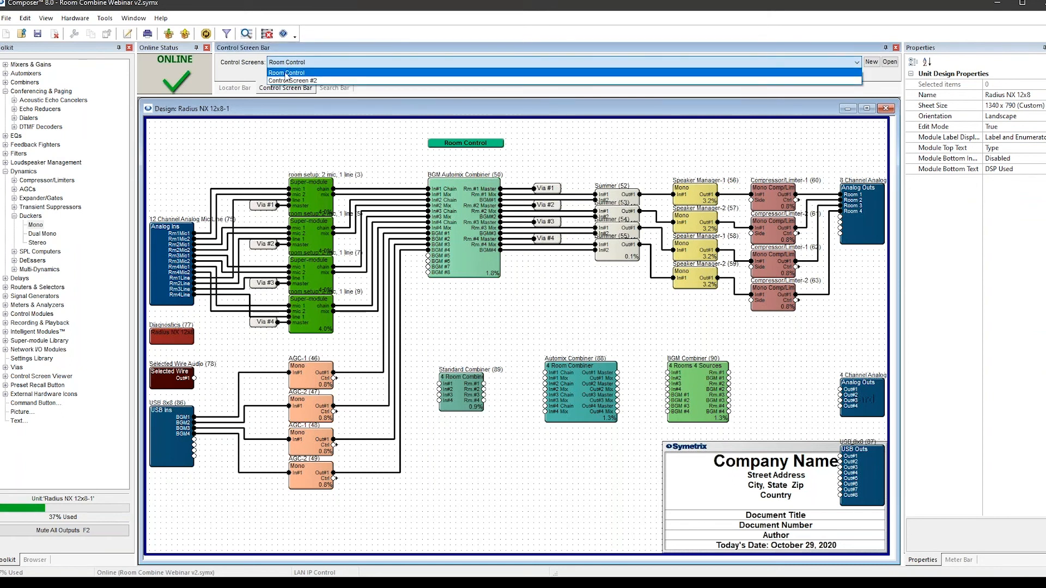
pyautogui.click(287, 73)
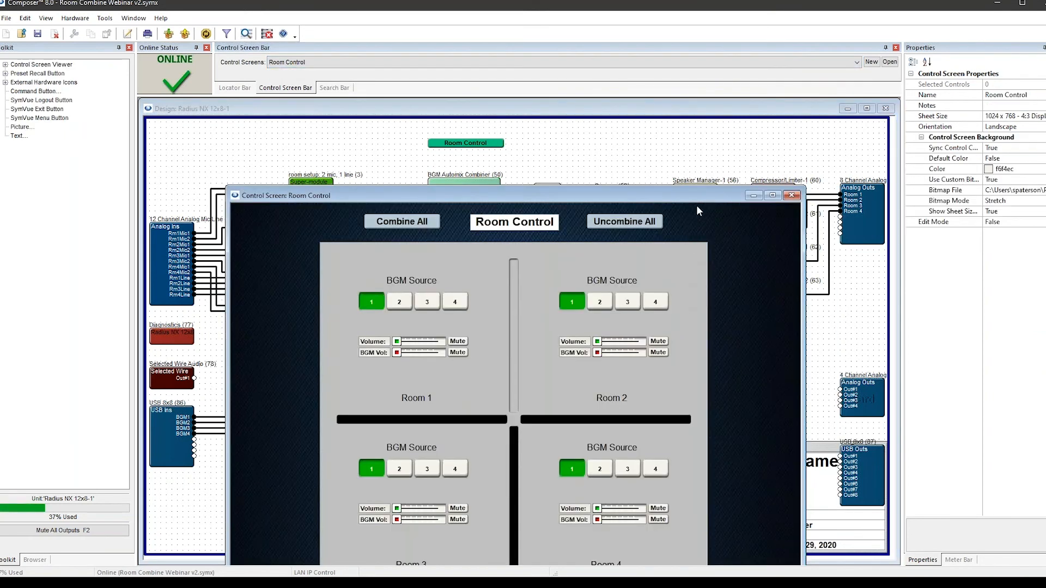
pyautogui.moveTo(704, 191); pyautogui.dragTo(741, 142)
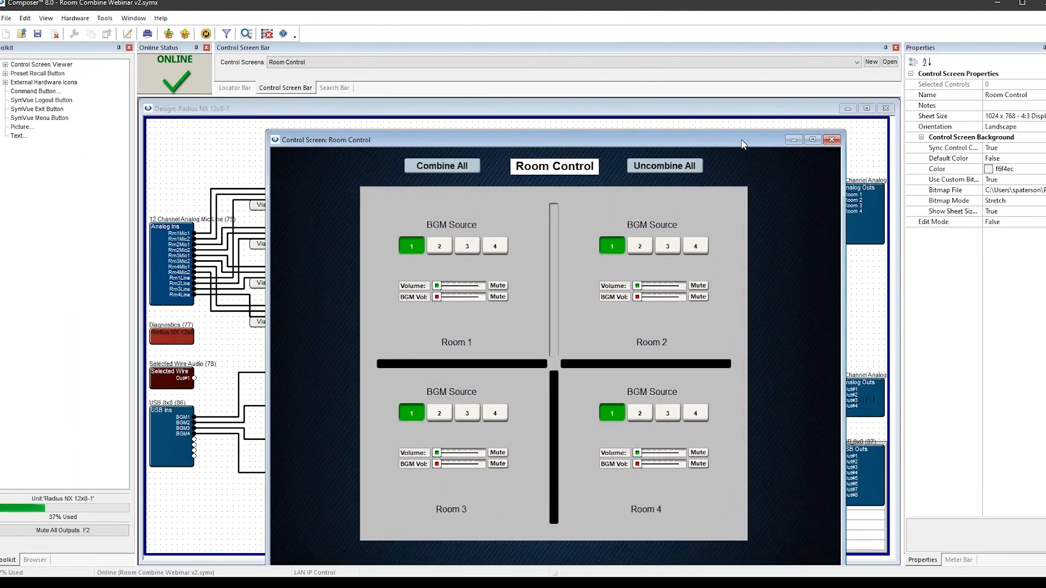
pyautogui.click(556, 261)
# Arrange the BGM Automix Combiner's controls and the Room Control screen so both can be seen together
pyautogui.moveTo(592, 144); pyautogui.dragTo(389, 341)
pyautogui.doubleClick(446, 211)
pyautogui.moveTo(418, 197); pyautogui.dragTo(324, 109)
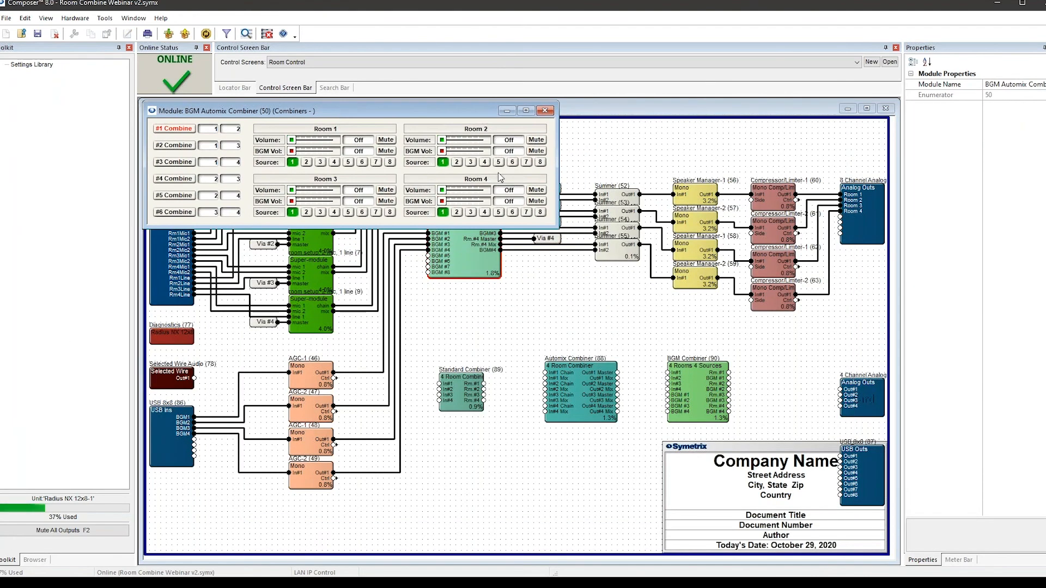
pyautogui.click(278, 63)
pyautogui.click(284, 73)
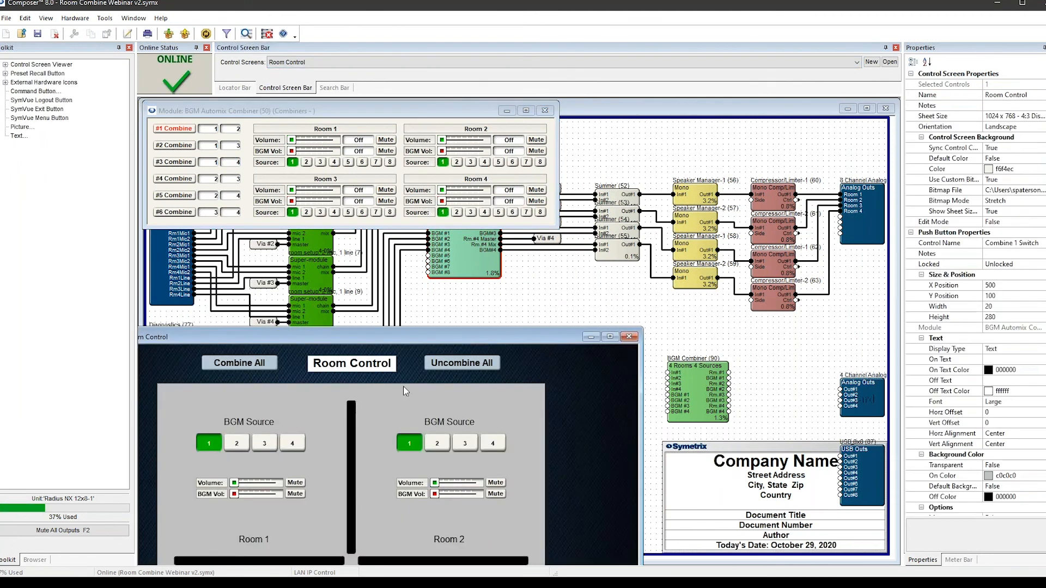
pyautogui.moveTo(434, 342); pyautogui.dragTo(665, 146)
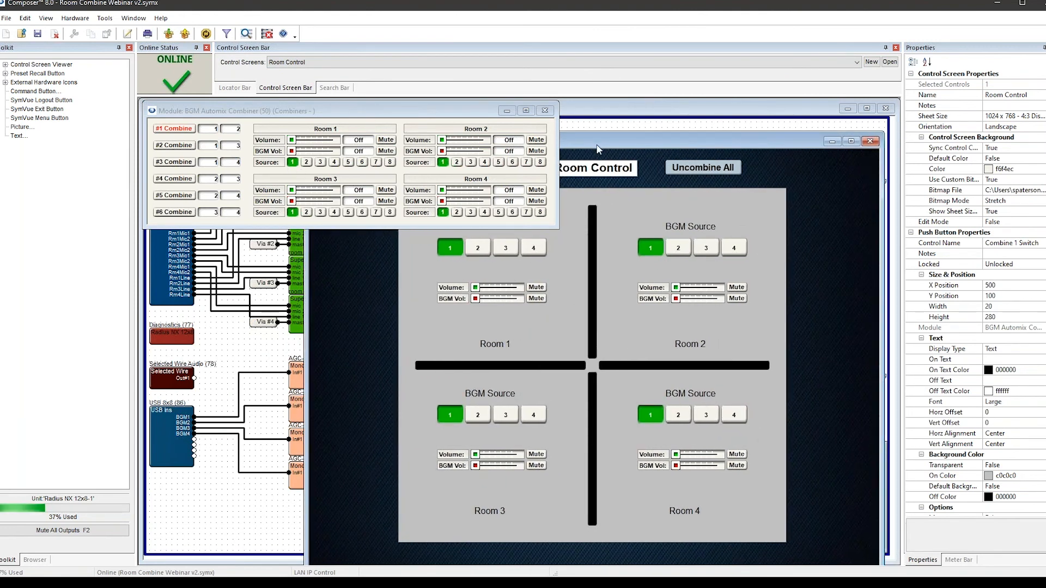
pyautogui.moveTo(642, 144); pyautogui.dragTo(543, 233)
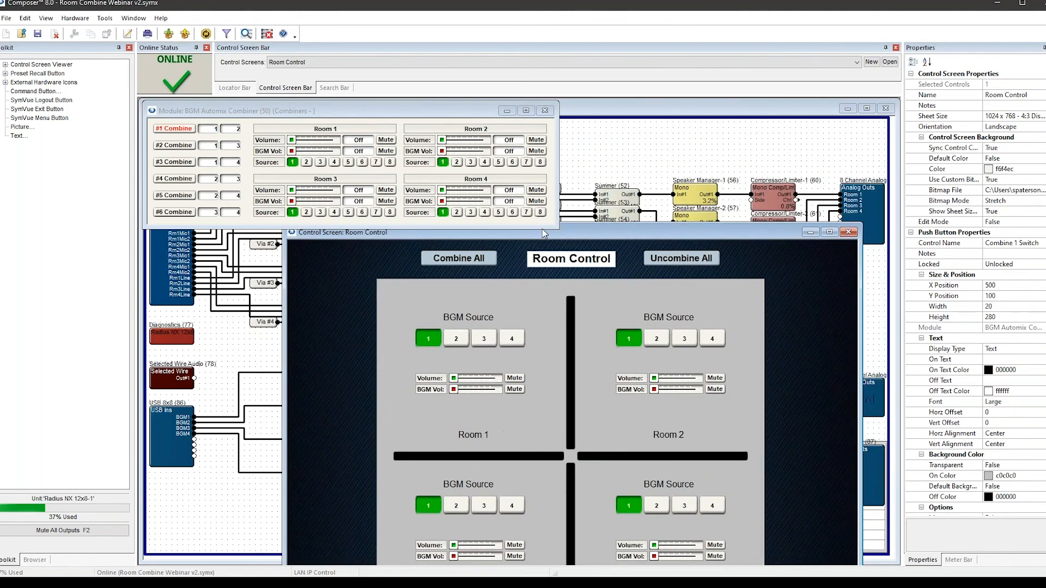
# On the Room Control screen, switch Room 1's BGM source through 2, 3 and 4 and back to 1
pyautogui.click(457, 339)
pyautogui.click(492, 341)
pyautogui.click(511, 340)
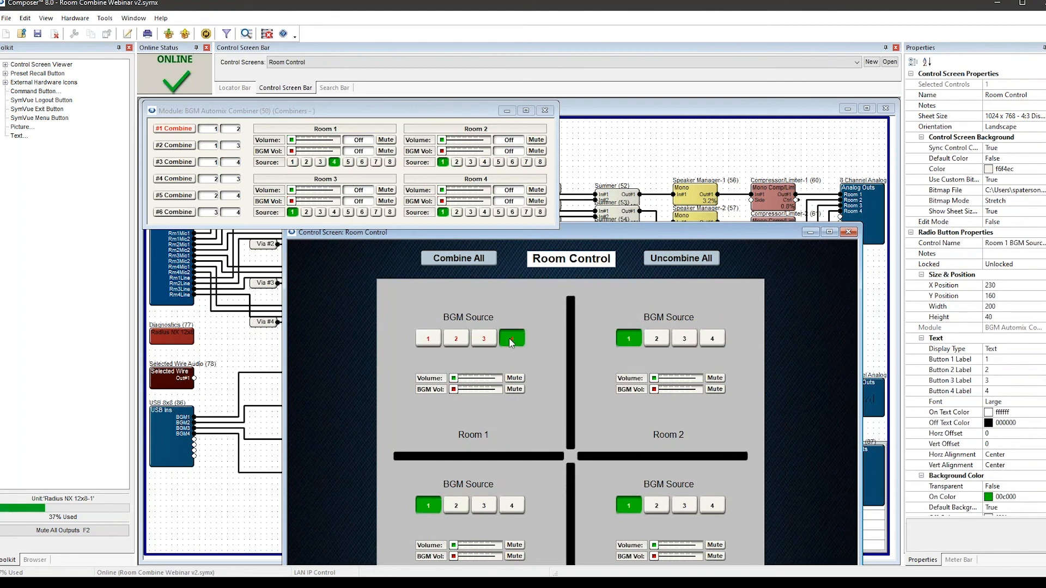
pyautogui.click(427, 339)
# Give the other rooms separate BGM sources, ending with 2 in Room 2, 3 in Room 3 and 4 in Room 4
pyautogui.click(684, 338)
pyautogui.click(712, 338)
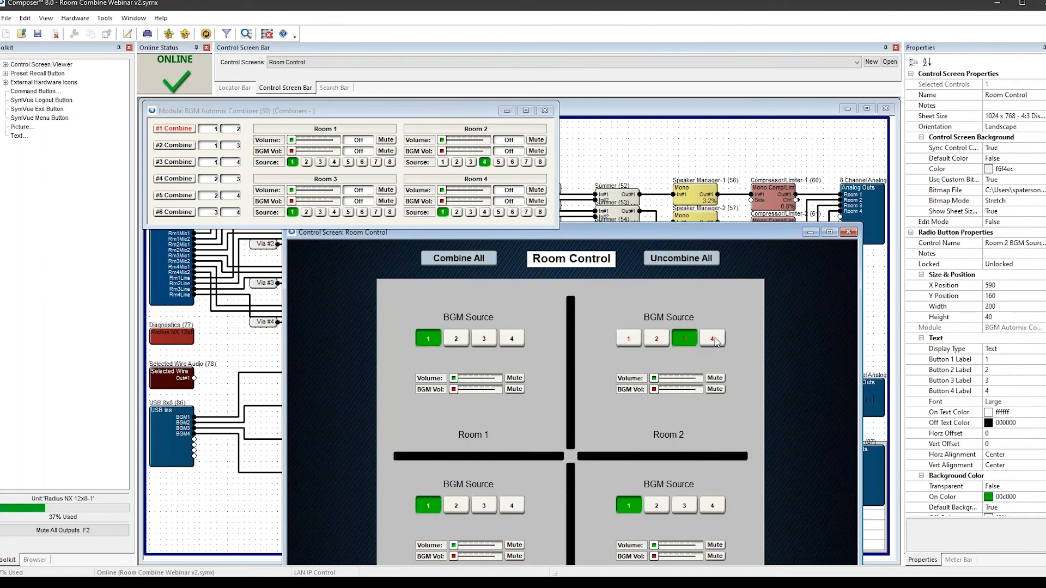
pyautogui.click(636, 343)
pyautogui.click(678, 341)
pyautogui.click(458, 507)
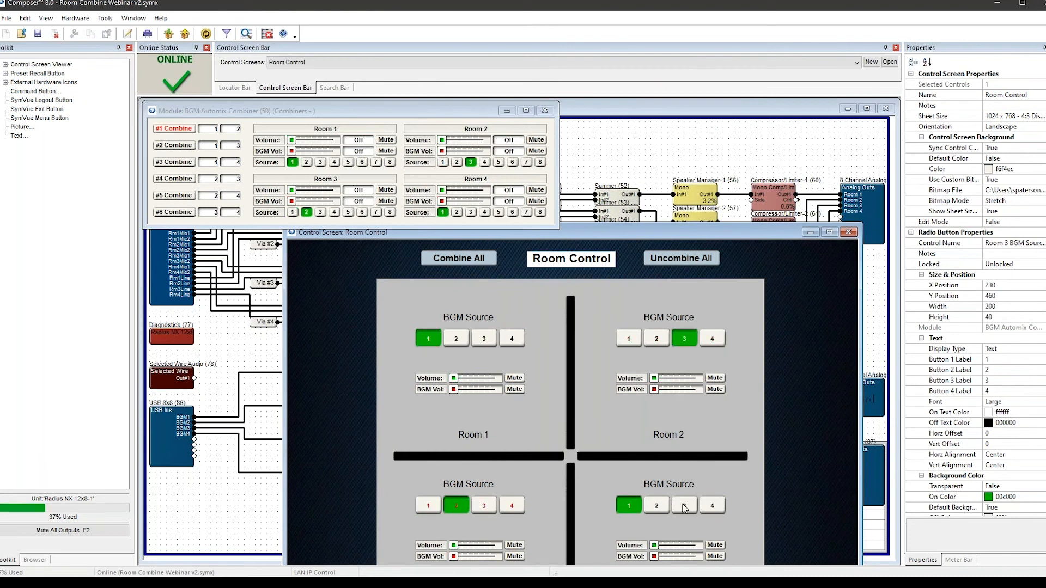
pyautogui.click(712, 508)
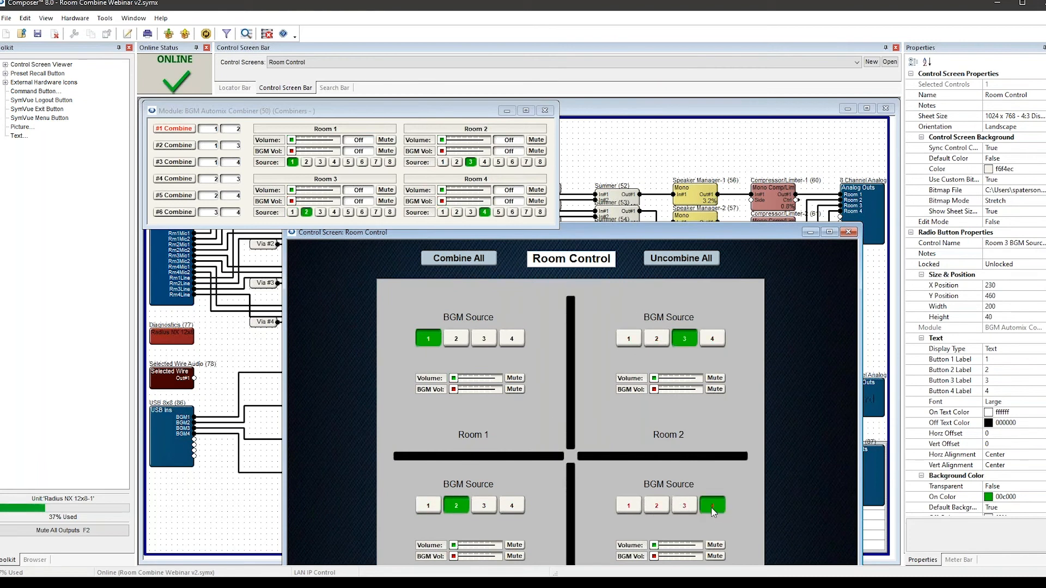
pyautogui.click(487, 509)
pyautogui.click(653, 341)
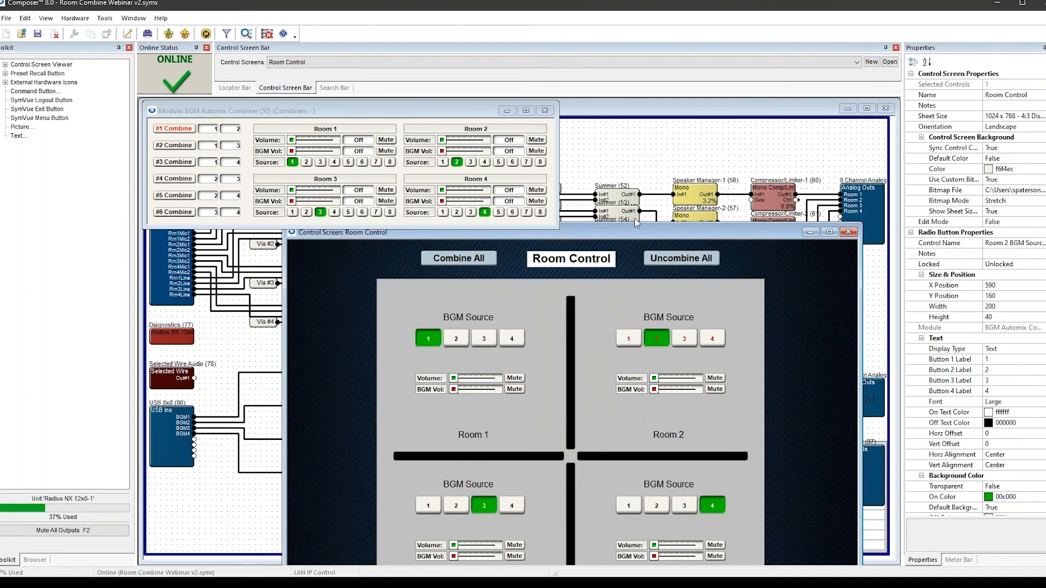
# Bring the Combiner's controls over the Room Control screen and view the options for copying the Combine 1 switch button to a control screen
pyautogui.moveTo(621, 230); pyautogui.dragTo(635, 154)
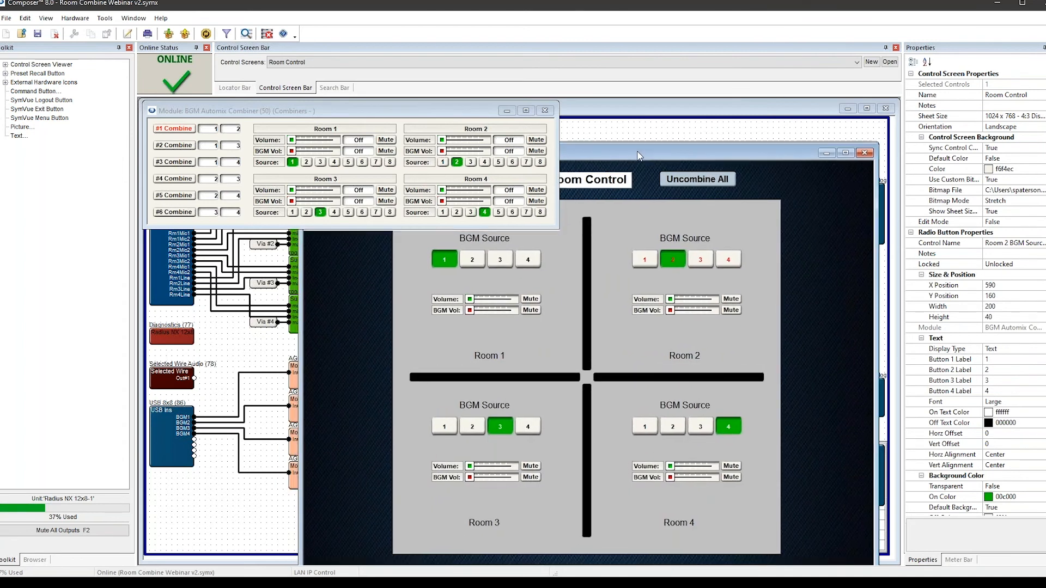
pyautogui.moveTo(401, 111); pyautogui.dragTo(218, 298)
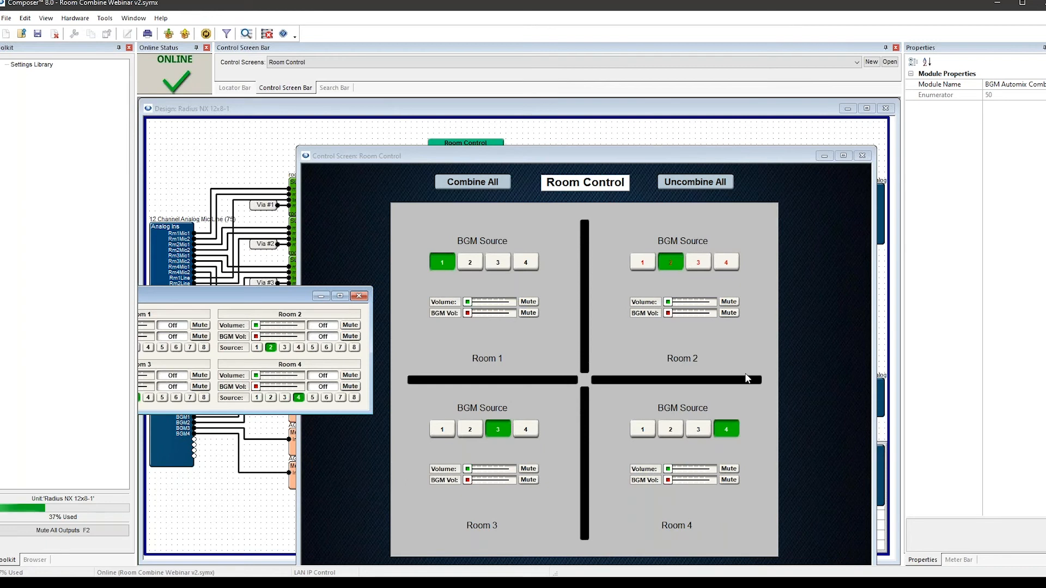
pyautogui.moveTo(280, 295); pyautogui.dragTo(682, 263)
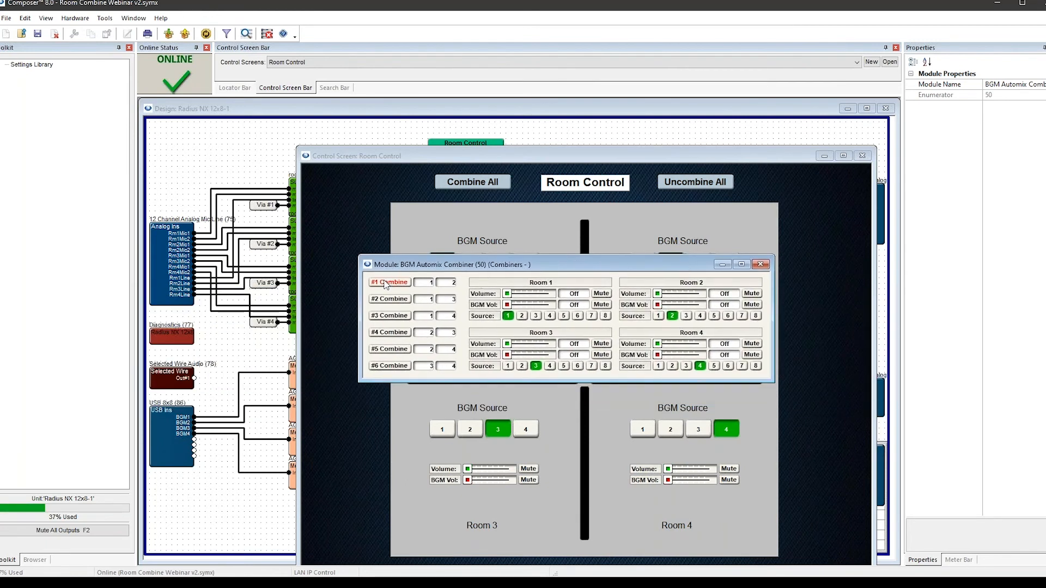
pyautogui.rightClick(385, 284)
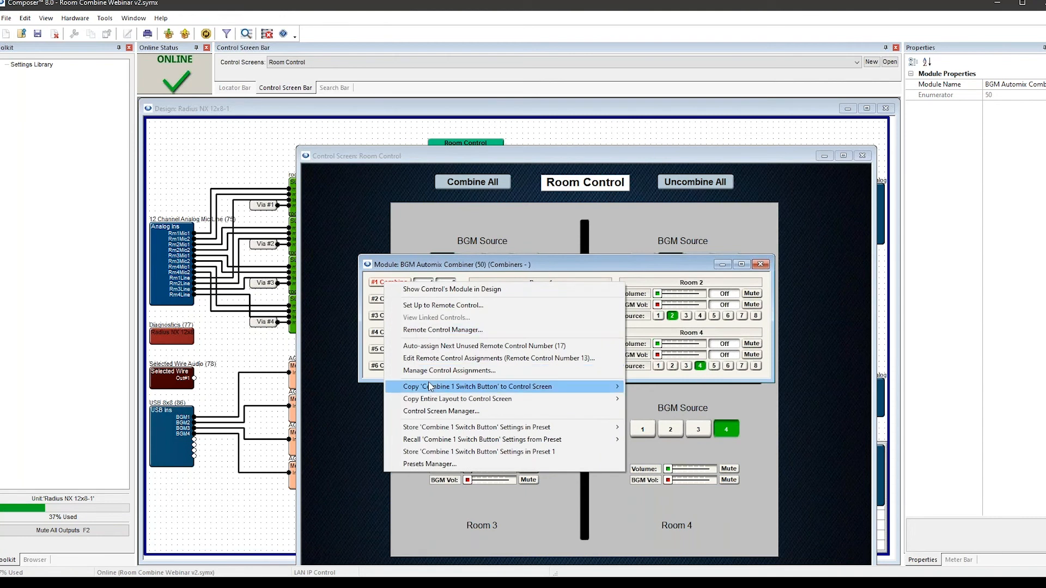
pyautogui.moveTo(430, 386)
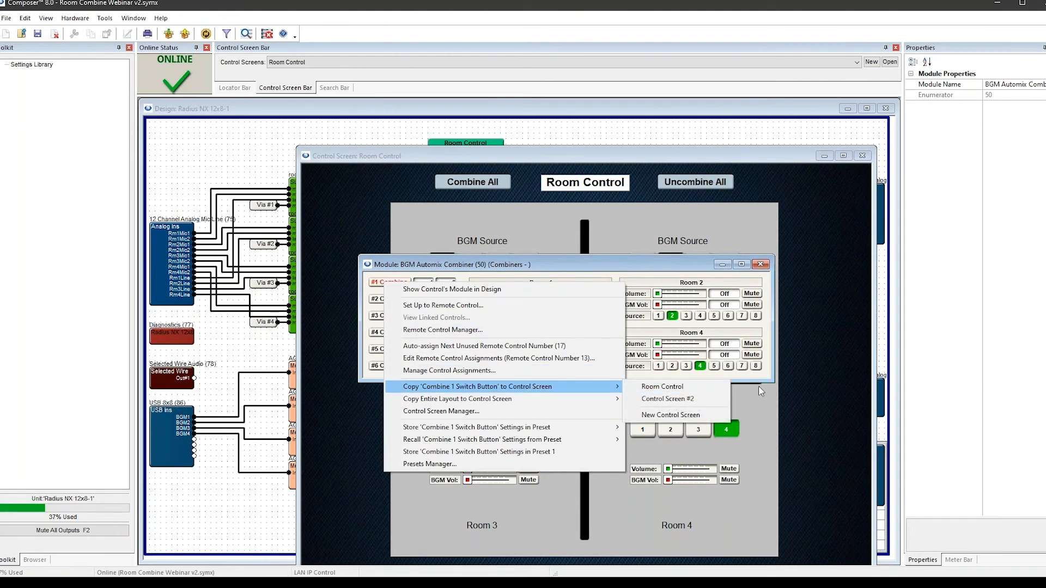
pyautogui.click(761, 229)
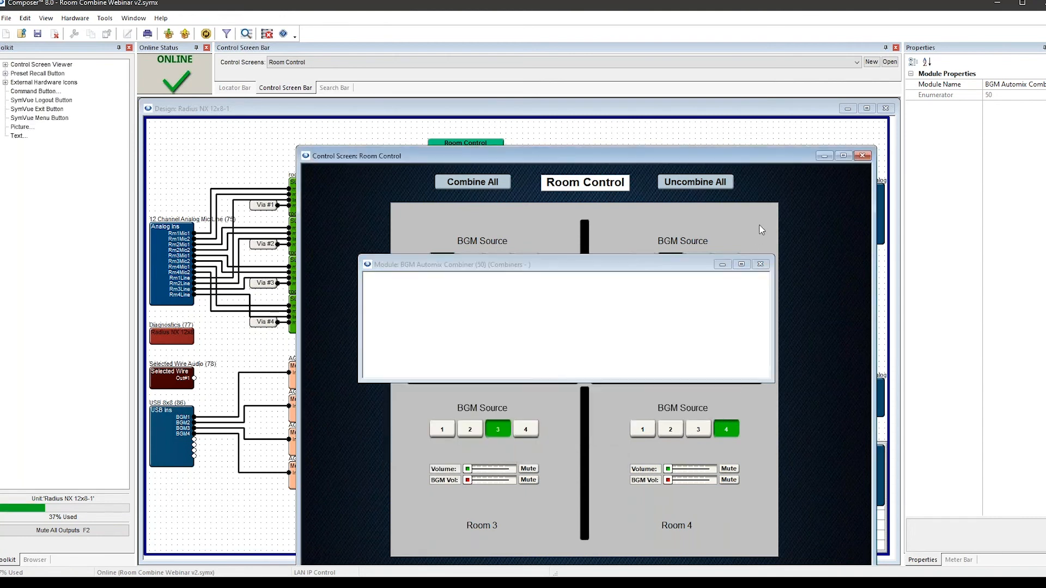
# Move the Combiner's controls clear of the room layout and combine Rooms 1 and 2 with the wall between them
pyautogui.moveTo(675, 266); pyautogui.dragTo(433, 112)
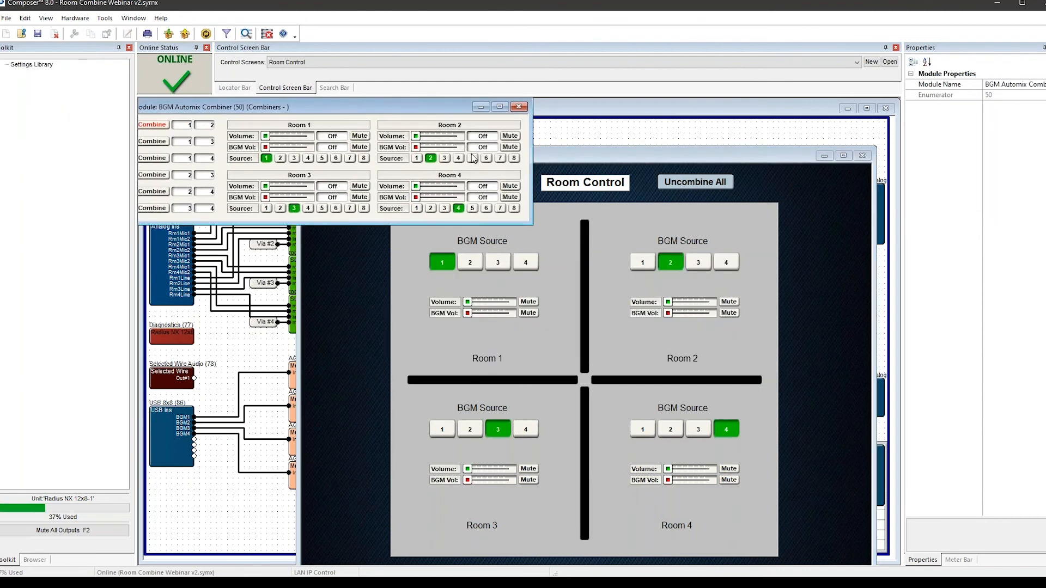
pyautogui.moveTo(613, 157); pyautogui.dragTo(612, 169)
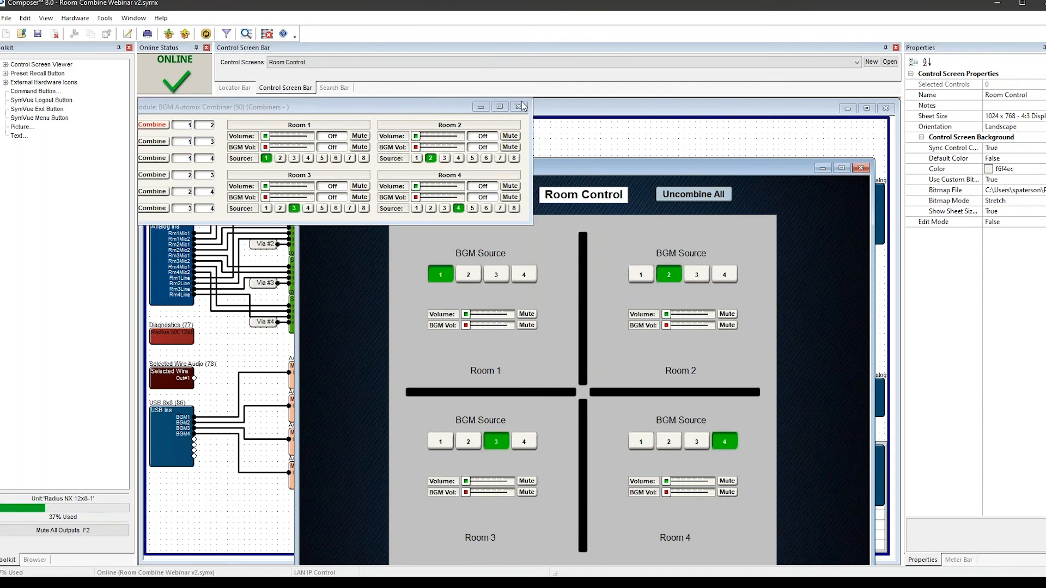
pyautogui.moveTo(451, 110); pyautogui.dragTo(315, 117)
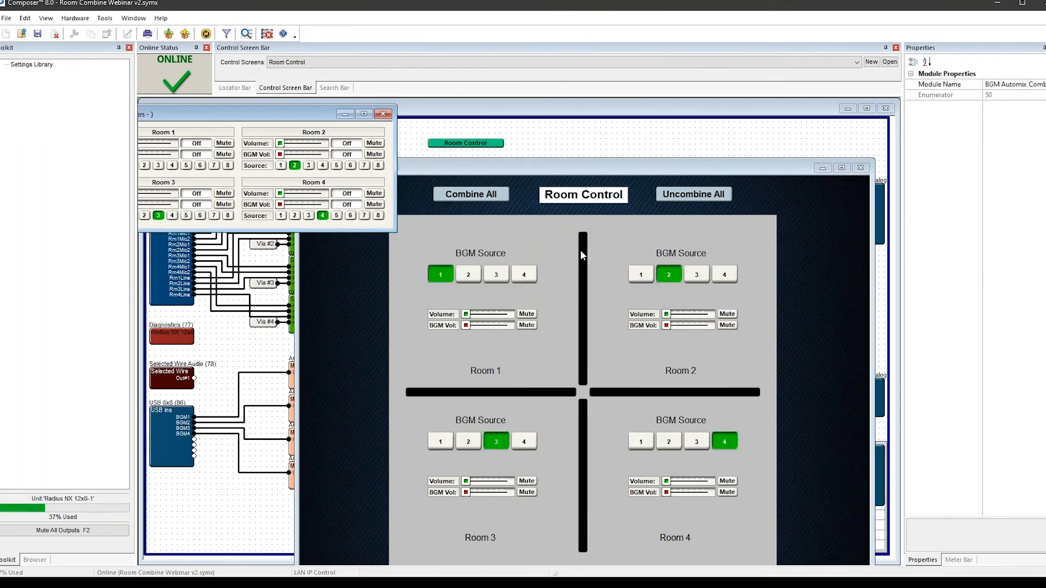
pyautogui.click(580, 250)
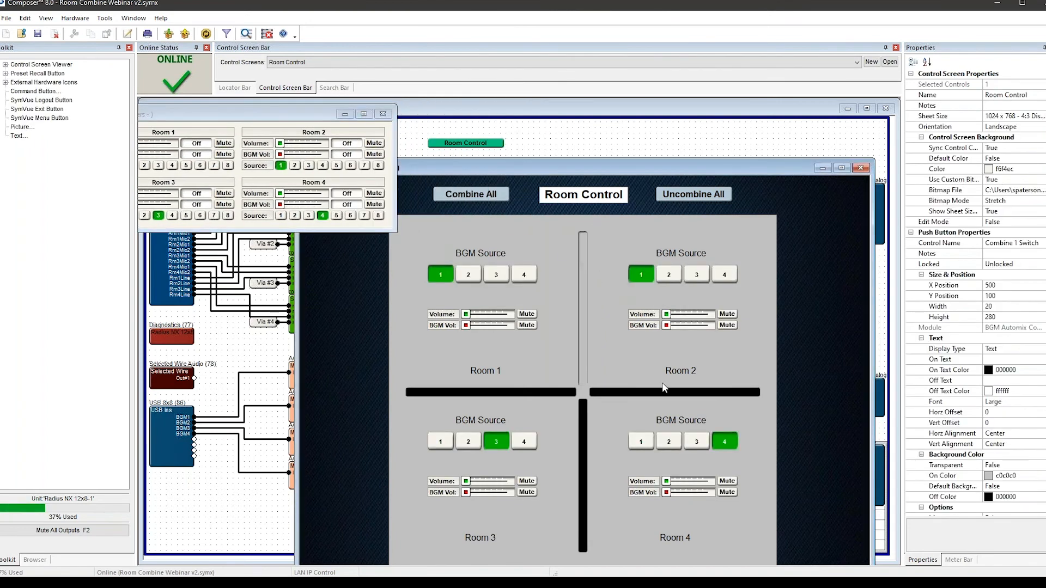
# Set the combined rooms' volume to about -27.9 dB and BGM volume to about -23.7 dB through Room 1, keeping the Combiner's readings in view
pyautogui.moveTo(465, 314); pyautogui.dragTo(490, 320)
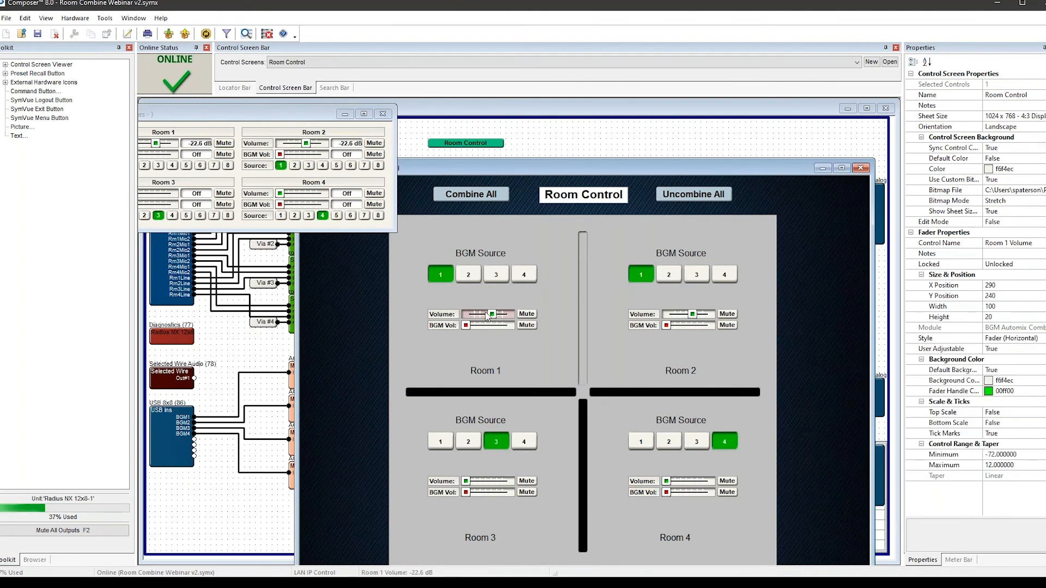
pyautogui.moveTo(304, 117); pyautogui.dragTo(669, 167)
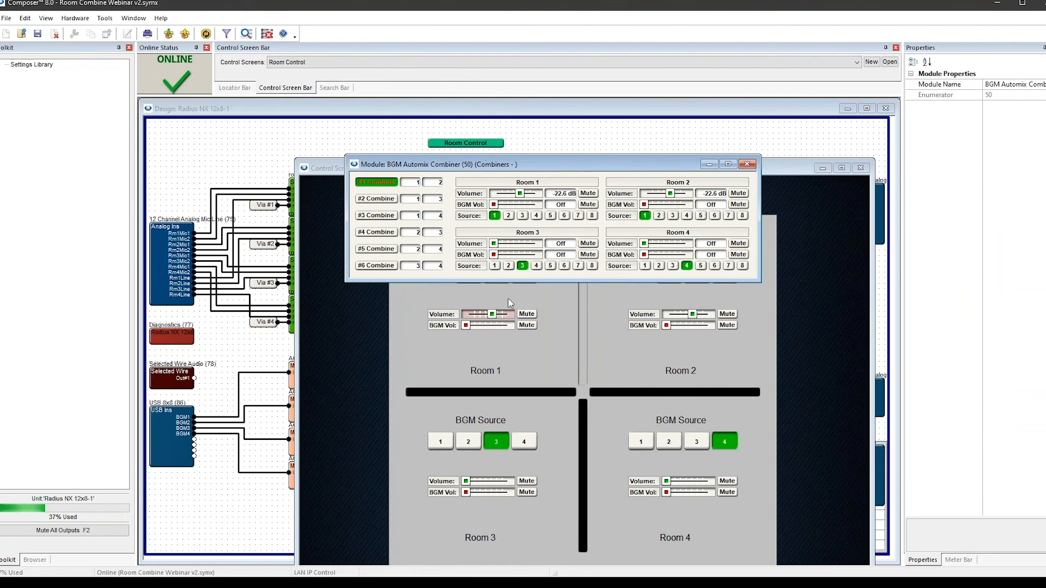
pyautogui.moveTo(490, 315)
pyautogui.mouseDown()
pyautogui.moveTo(507, 324)
pyautogui.moveTo(483, 321)
pyautogui.moveTo(492, 329)
pyautogui.mouseUp()
pyautogui.click(469, 327)
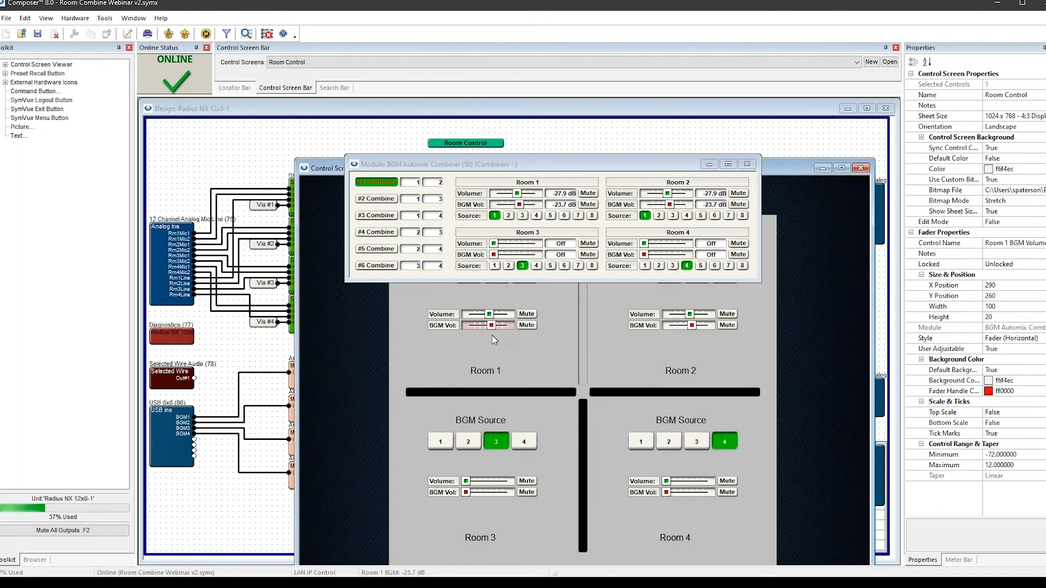
# Uncombine Rooms 1 and 2 and set Room 1's volume to about -39.5 dB and BGM volume to about -16.4 dB
pyautogui.click(582, 329)
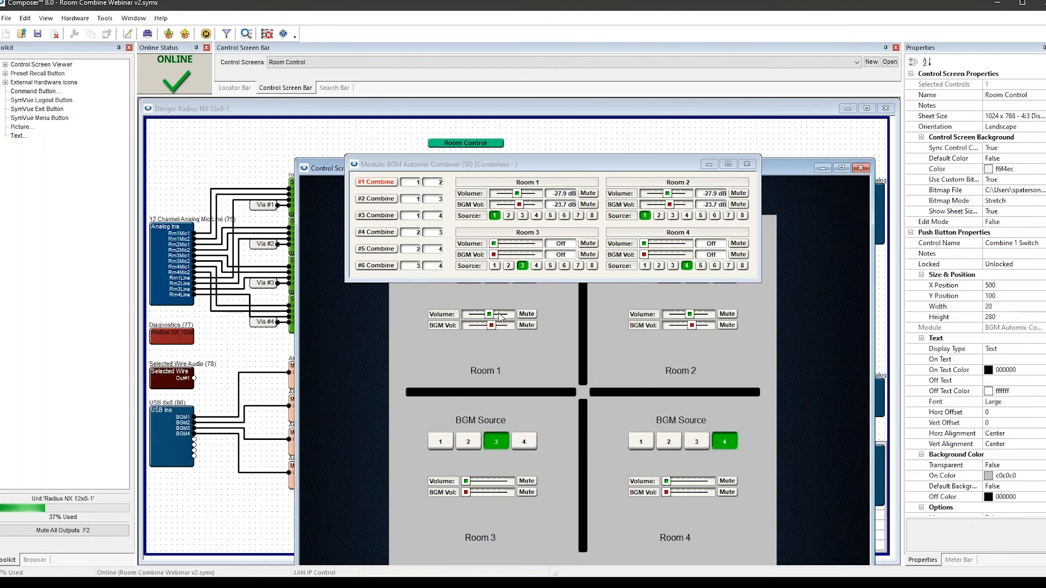
pyautogui.moveTo(489, 314); pyautogui.dragTo(498, 331)
pyautogui.moveTo(671, 165); pyautogui.dragTo(599, 145)
# Set Room 2's BGM source to 2 and its BGM volume to about +3.6 dB
pyautogui.click(669, 274)
pyautogui.click(705, 327)
pyautogui.click(708, 330)
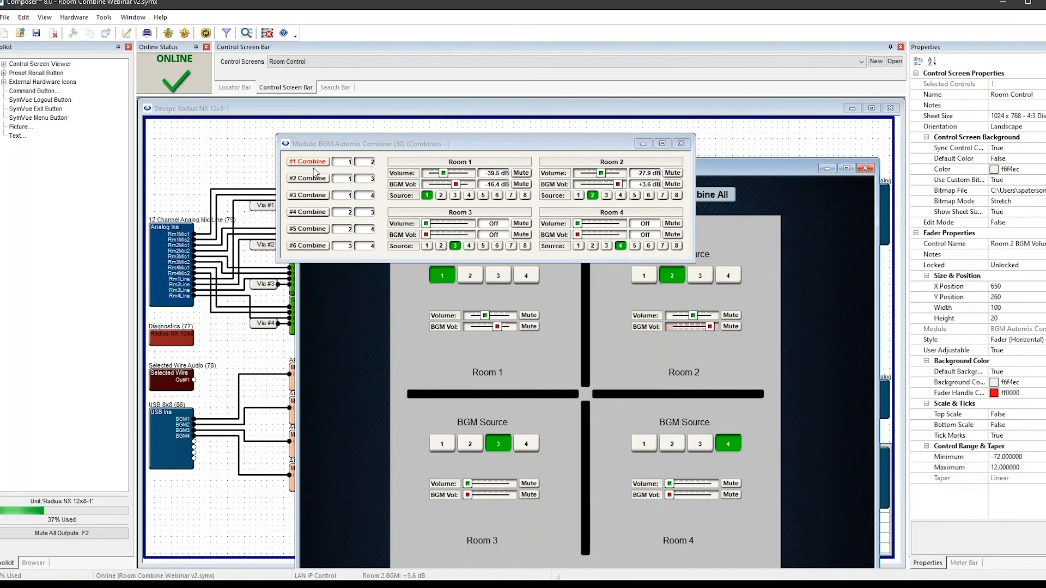
# Combine Rooms 1 and 2 from the Combiner, close its controls, and uncombine them with the wall on the Room Control screen
pyautogui.click(309, 162)
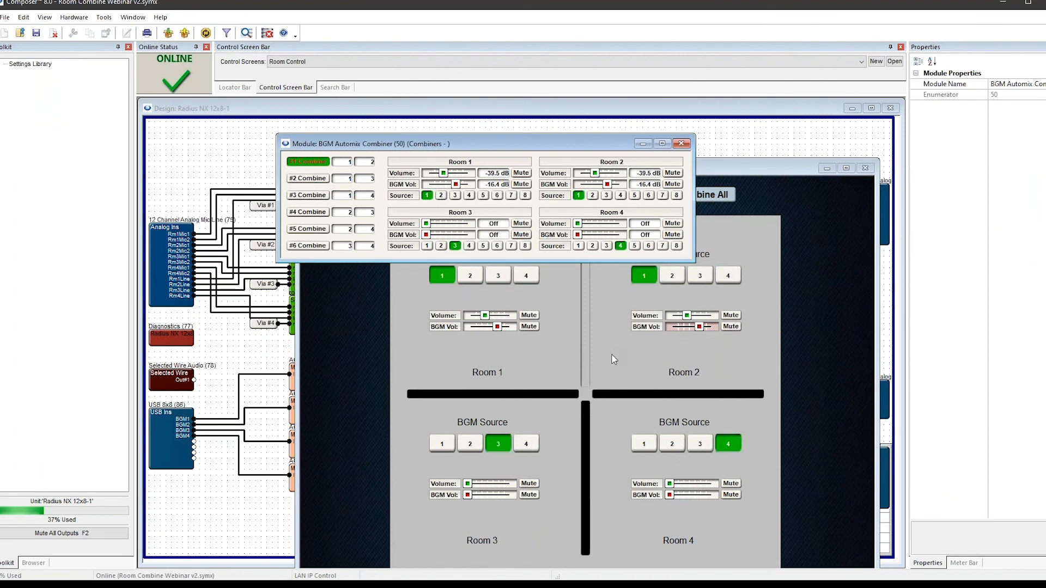
pyautogui.click(681, 144)
pyautogui.click(587, 259)
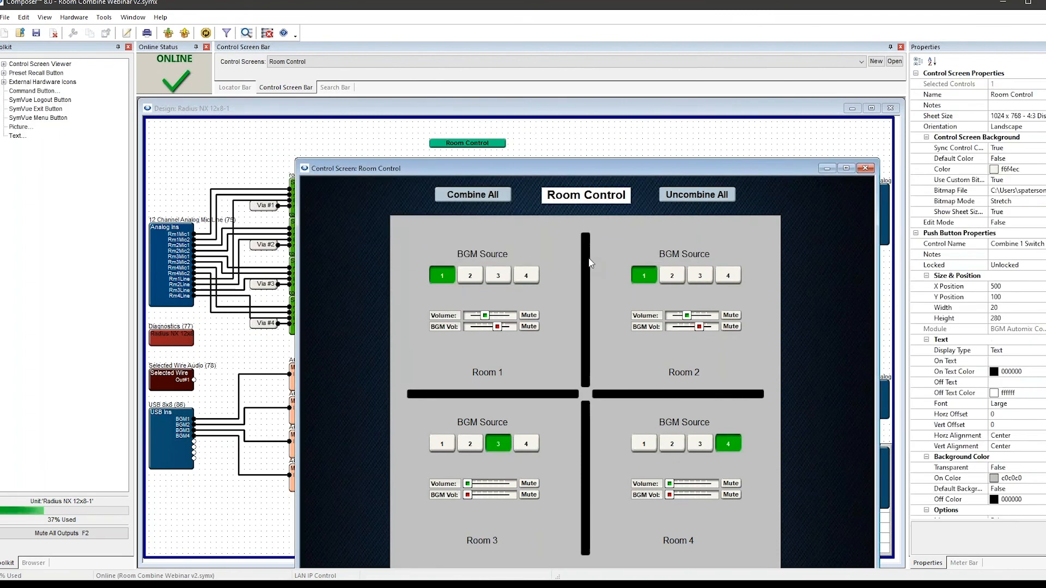
# Combine Rooms 3 and 4, set their BGM source to 4 and volume to about +7.8 dB, and uncombine them
pyautogui.click(584, 440)
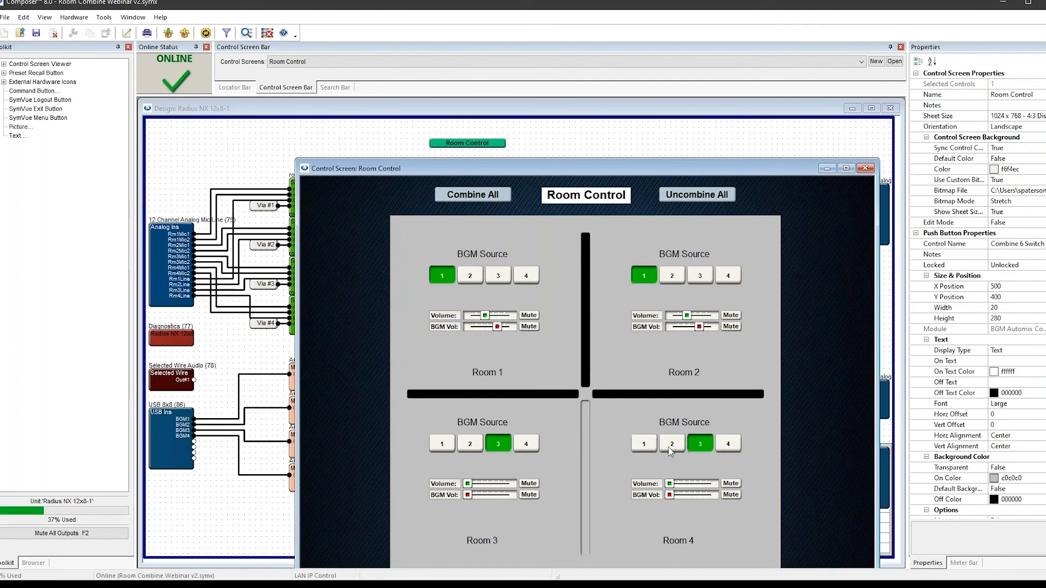
pyautogui.click(670, 449)
pyautogui.click(653, 446)
pyautogui.click(727, 446)
pyautogui.moveTo(669, 484); pyautogui.dragTo(711, 484)
pyautogui.click(586, 428)
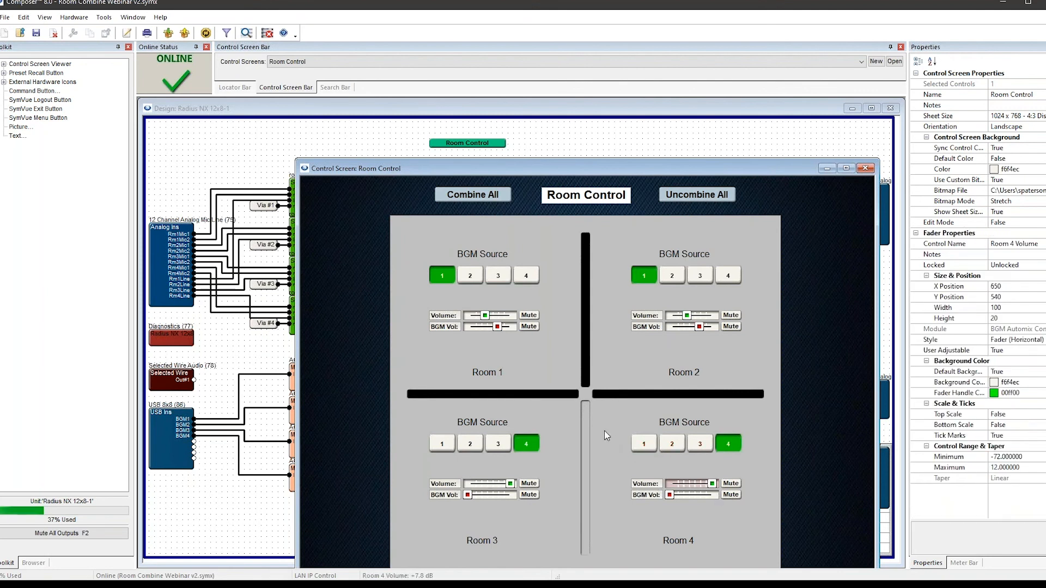
# Combine Rooms 2 and 4 and switch their shared BGM source to 3 and back to 1 from Room 4
pyautogui.click(683, 396)
pyautogui.click(700, 447)
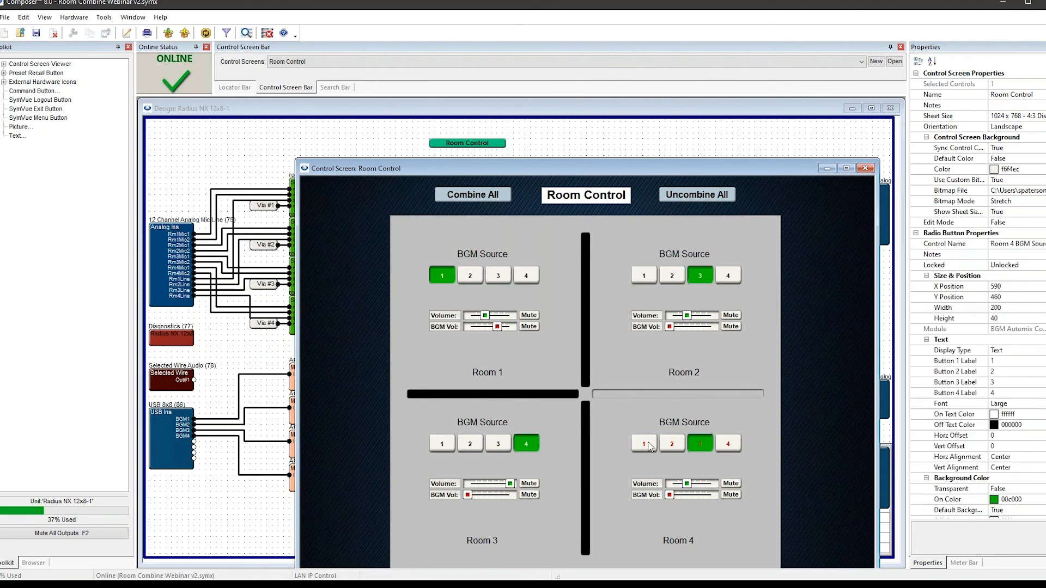
pyautogui.click(646, 444)
# Combine Rooms 1 and 3 instead of Rooms 2 and 4, switch their BGM source to 3 and back to 1, and uncombine them
pyautogui.click(493, 395)
pyautogui.click(654, 397)
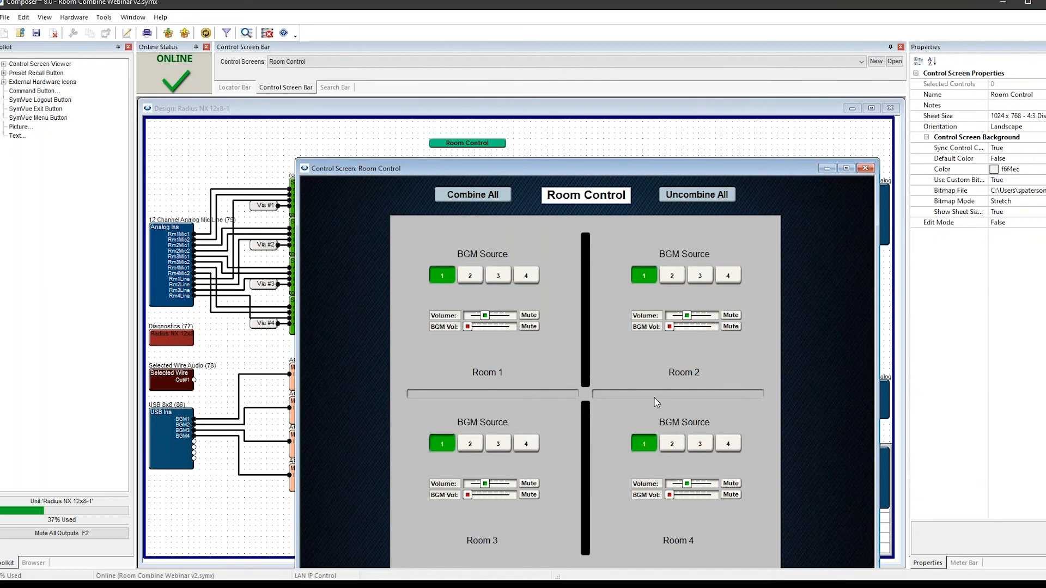
pyautogui.click(497, 279)
pyautogui.click(443, 277)
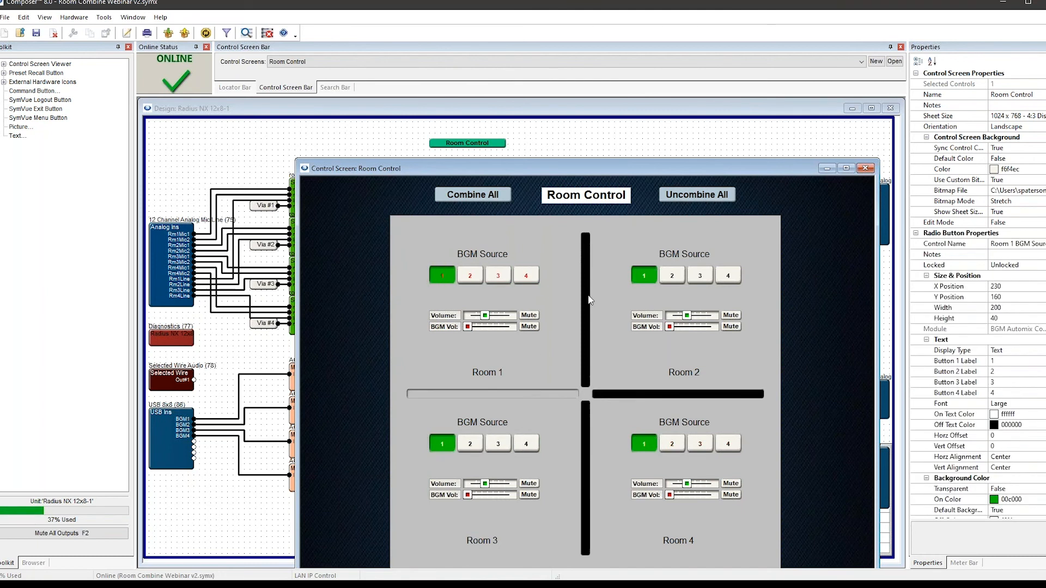
pyautogui.click(546, 396)
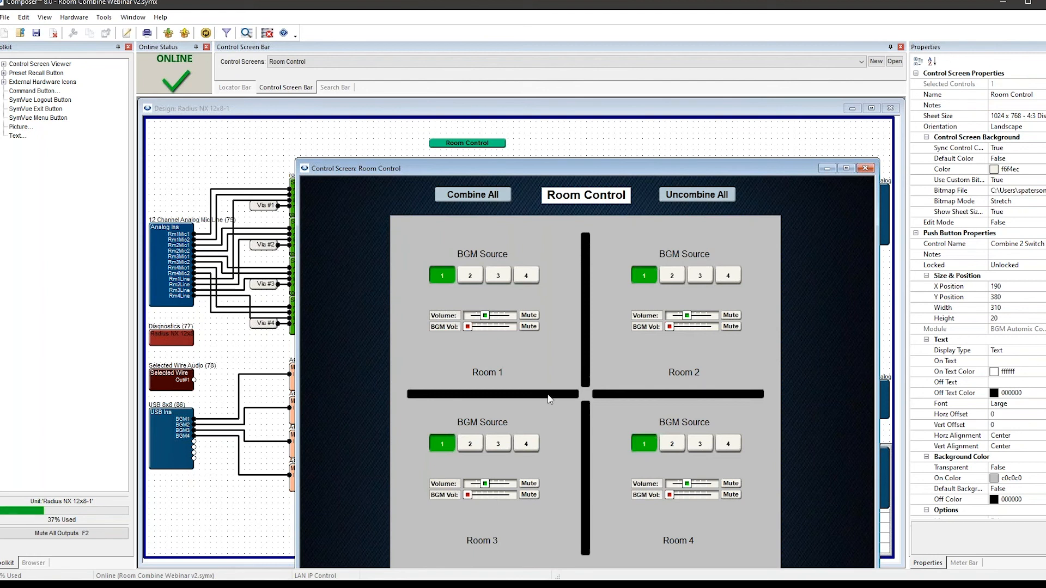
# Combine Rooms 1, 2 and 4, switch through the BGM sources ending on 3, and adjust Room 1's volume and BGM volume, the latter to about -42.6 dB
pyautogui.click(588, 295)
pyautogui.click(661, 394)
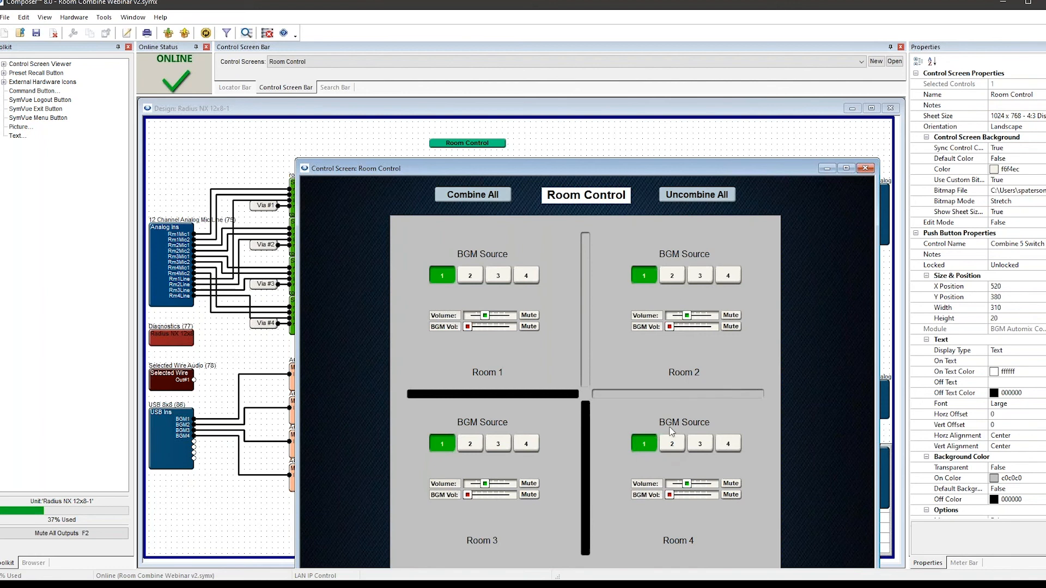
pyautogui.click(498, 280)
pyautogui.click(472, 278)
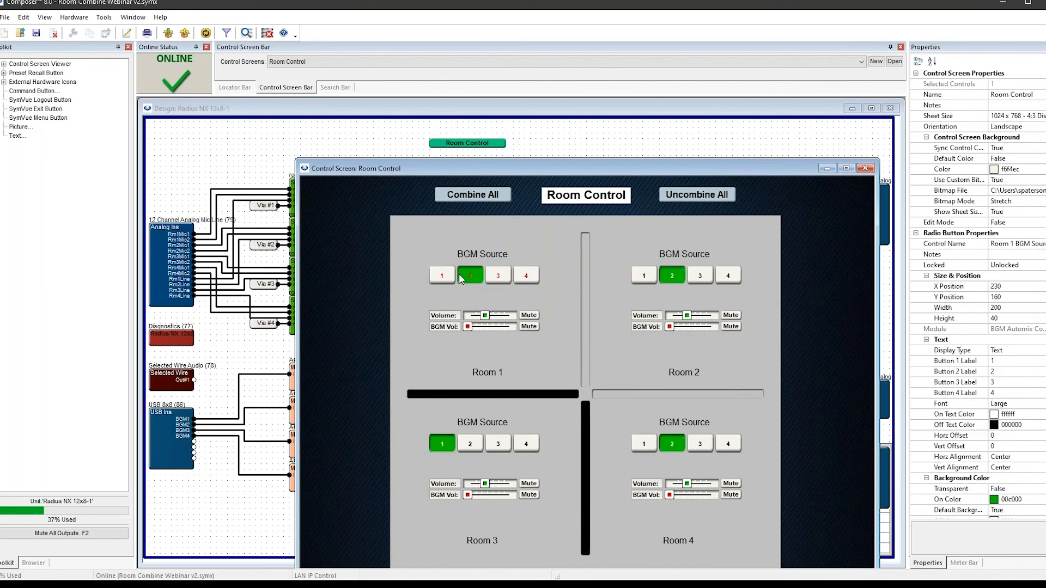
pyautogui.click(450, 278)
pyautogui.click(526, 278)
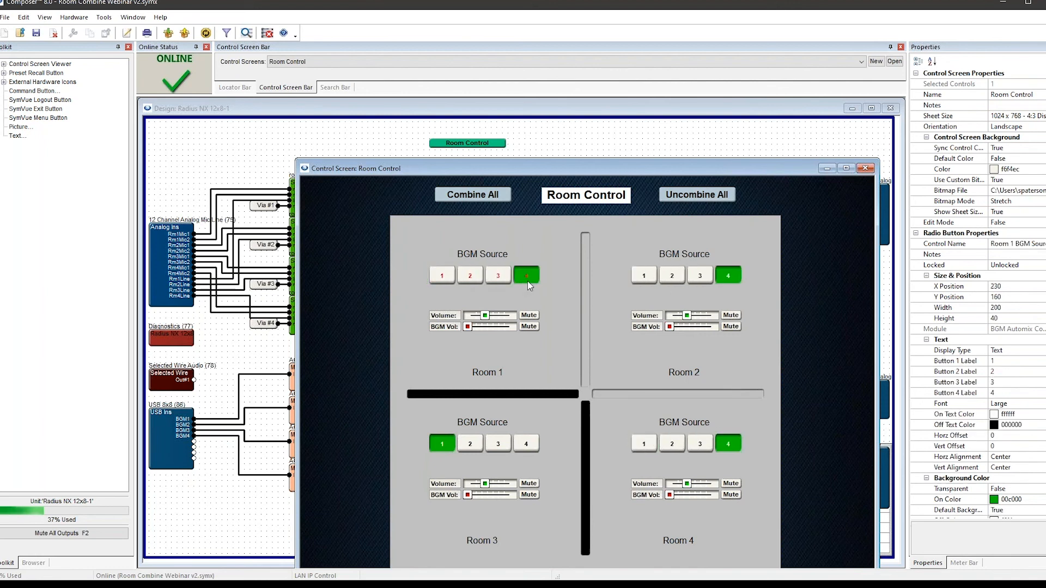
pyautogui.click(498, 277)
pyautogui.moveTo(485, 315)
pyautogui.mouseDown()
pyautogui.moveTo(508, 331)
pyautogui.moveTo(482, 332)
pyautogui.mouseUp()
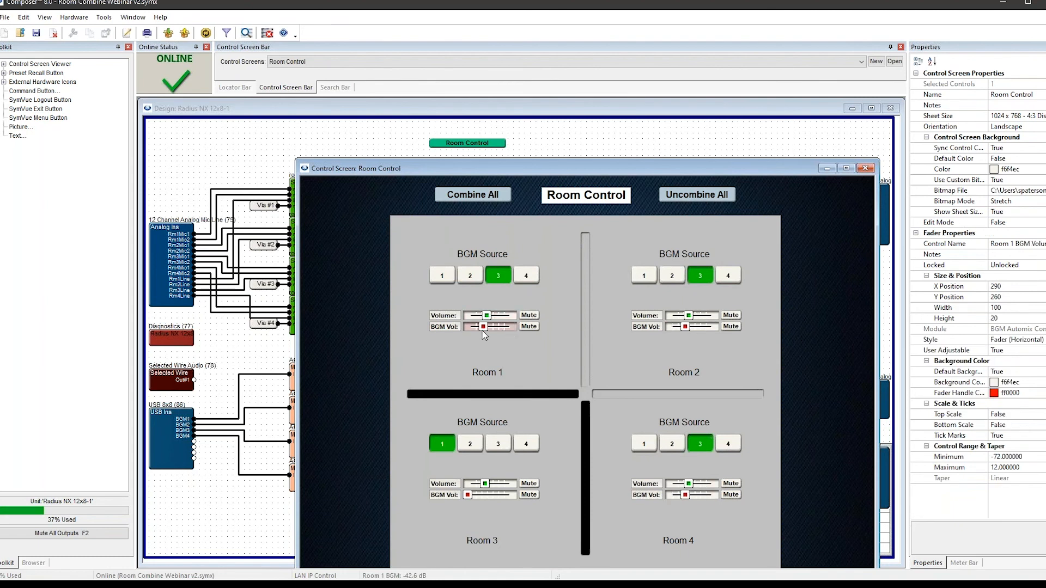
# Add Room 3 to the combined rooms through the wall with Room 4, and switch the shared BGM source to 3, 4 and back to 1
pyautogui.click(586, 425)
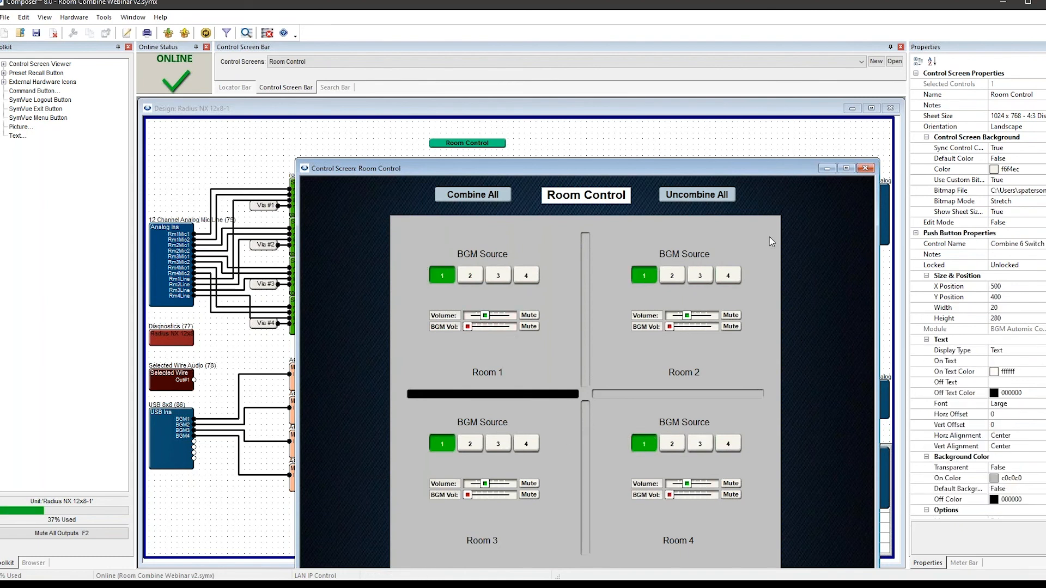
pyautogui.click(499, 276)
pyautogui.click(526, 276)
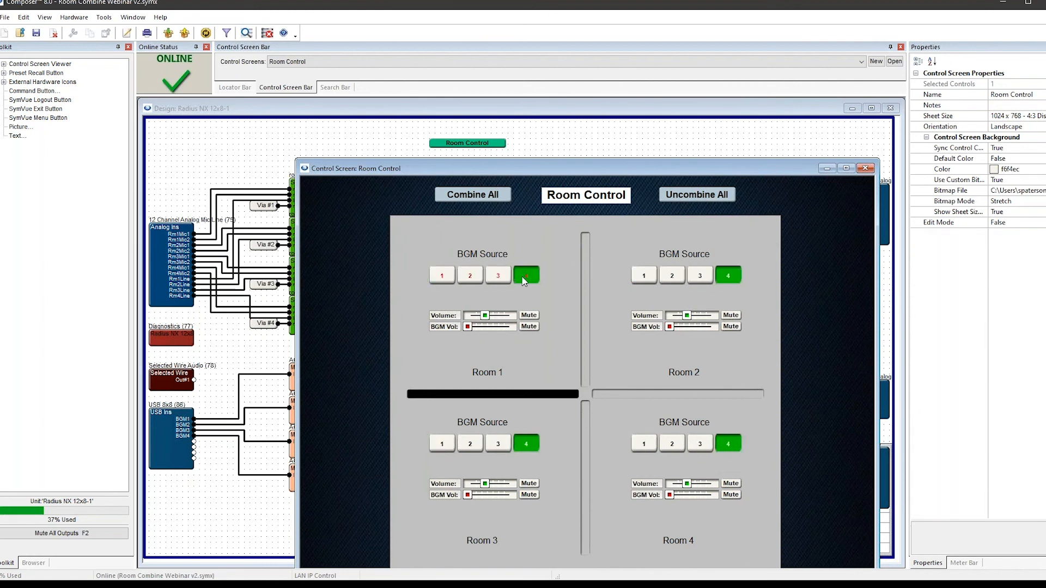
pyautogui.click(442, 276)
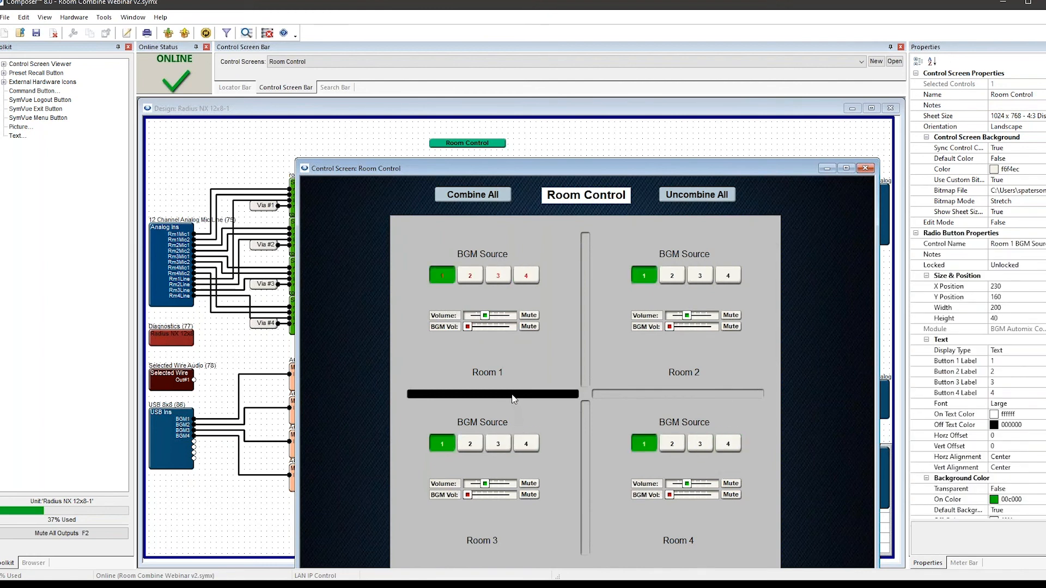
# Wall off Room 3 and Room 1 from Rooms 2 and 4, switch the pair's BGM source to 3, 2 and 1, and reopen the Room 1–2 wall
pyautogui.click(585, 434)
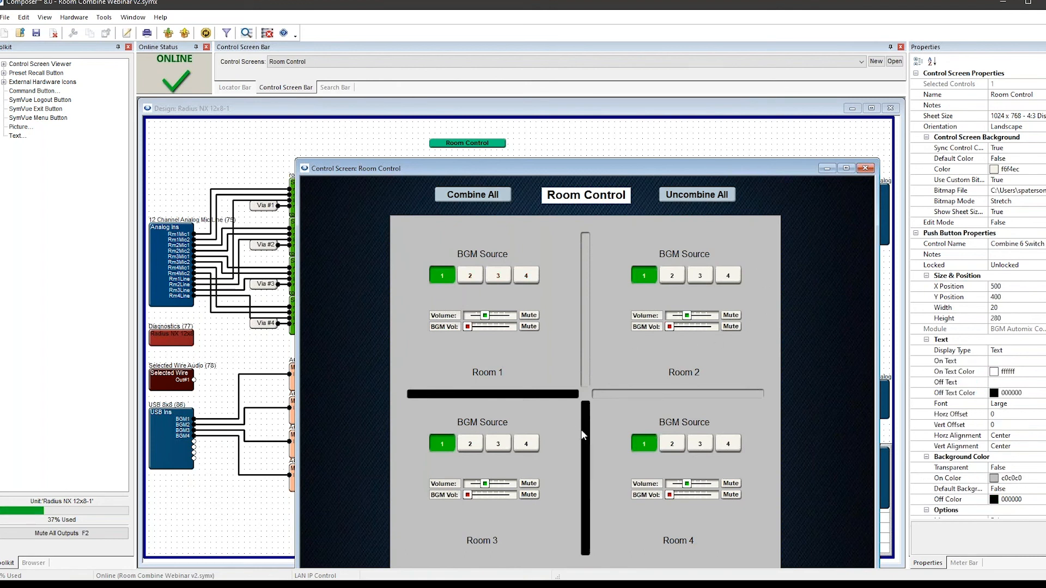
pyautogui.click(585, 361)
pyautogui.click(699, 277)
pyautogui.click(672, 444)
pyautogui.click(645, 444)
pyautogui.click(587, 334)
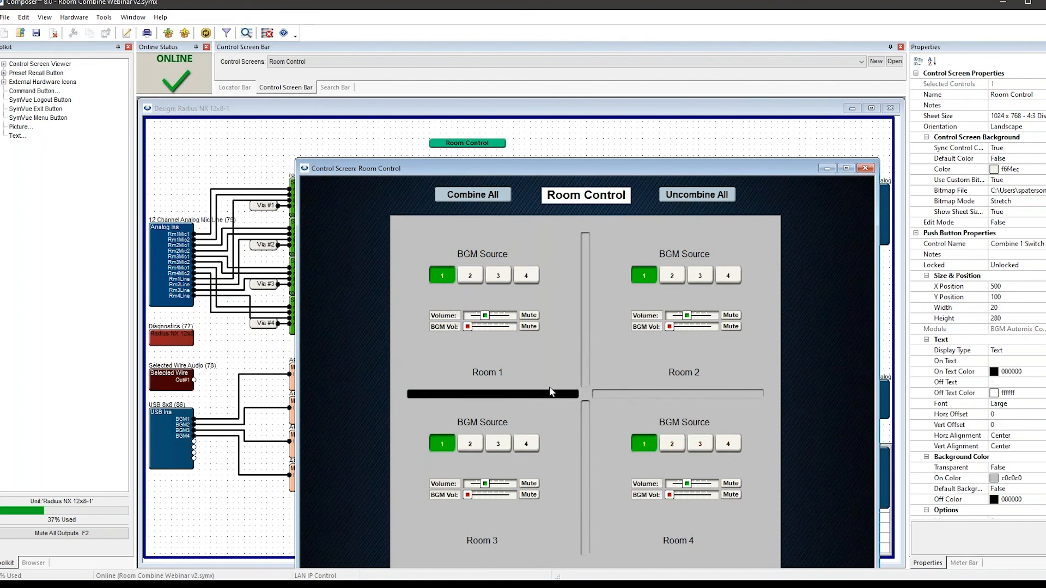
# Combine Rooms 1, 3 and 4 without Room 2, set their shared BGM source to 3, and close the remaining walls
pyautogui.click(550, 392)
pyautogui.click(664, 394)
pyautogui.click(584, 302)
pyautogui.click(524, 280)
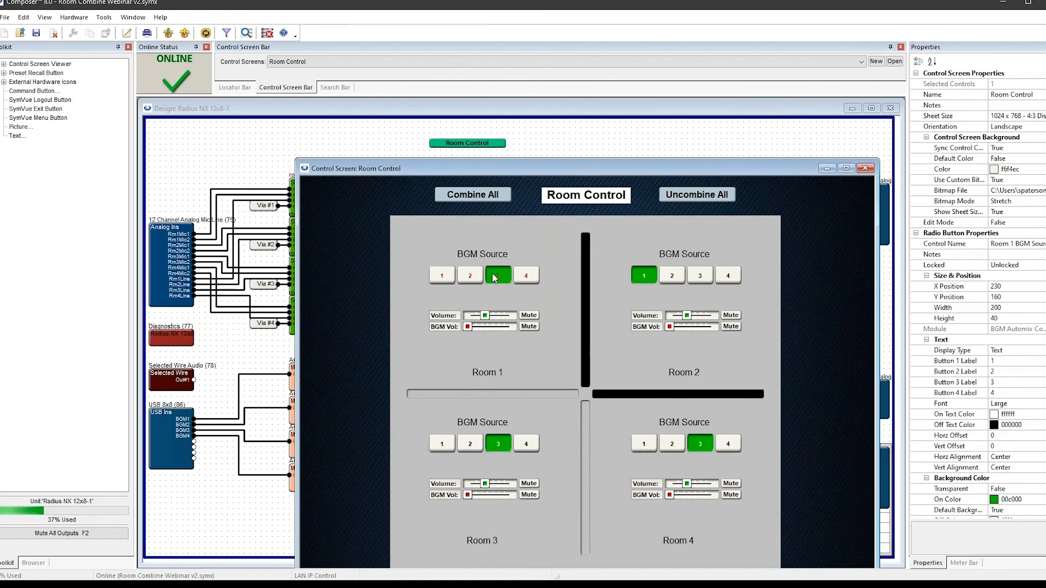
pyautogui.click(497, 276)
pyautogui.click(557, 395)
pyautogui.click(585, 428)
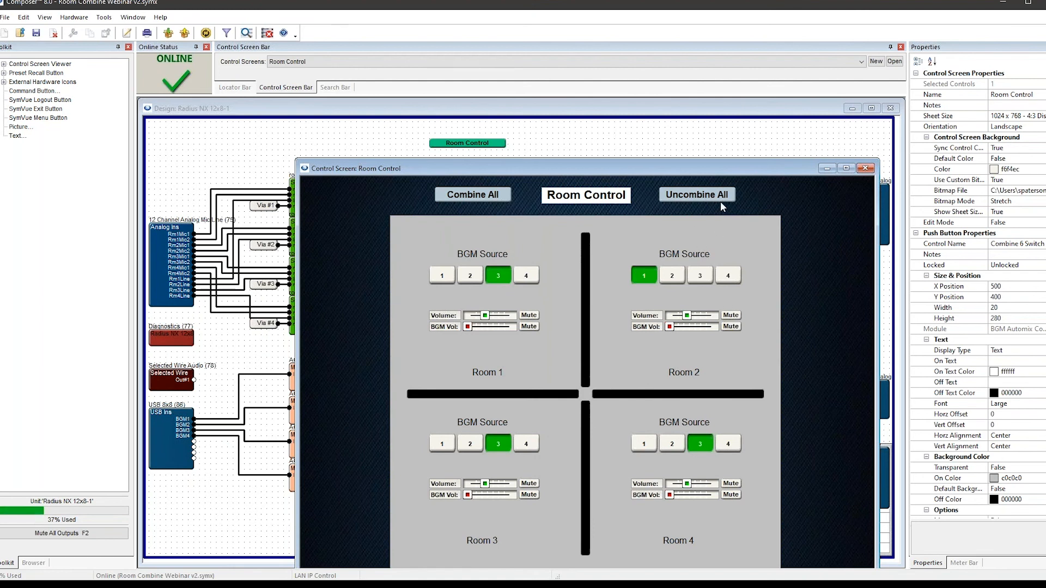
# Open every wall individually to combine all four rooms, repeatedly closing and reopening the wall between Rooms 1 and 3
pyautogui.click(586, 305)
pyautogui.click(583, 408)
pyautogui.click(596, 394)
pyautogui.click(545, 396)
pyautogui.click(545, 395)
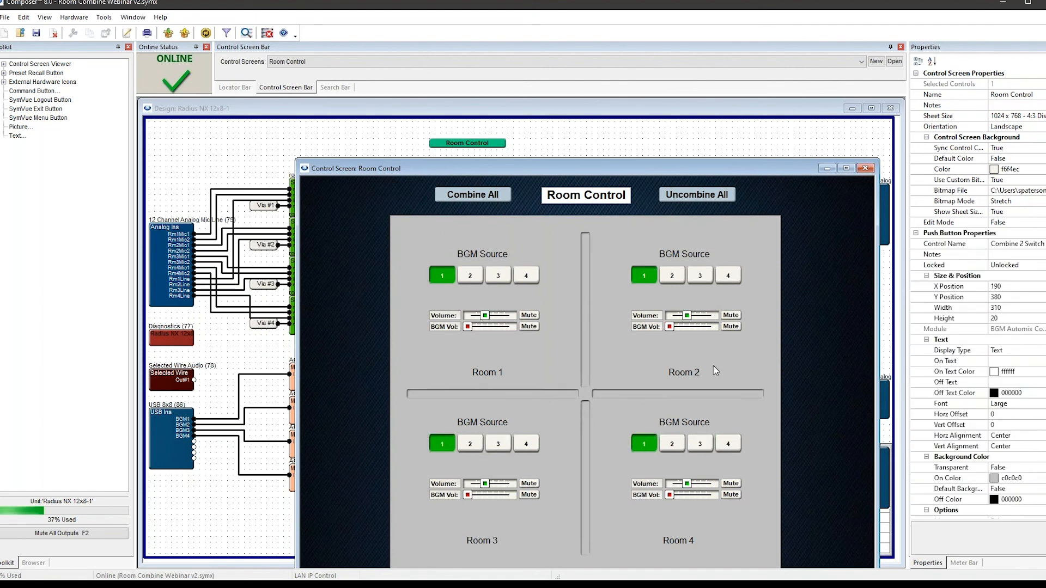
pyautogui.click(538, 396)
pyautogui.click(537, 396)
pyautogui.click(537, 397)
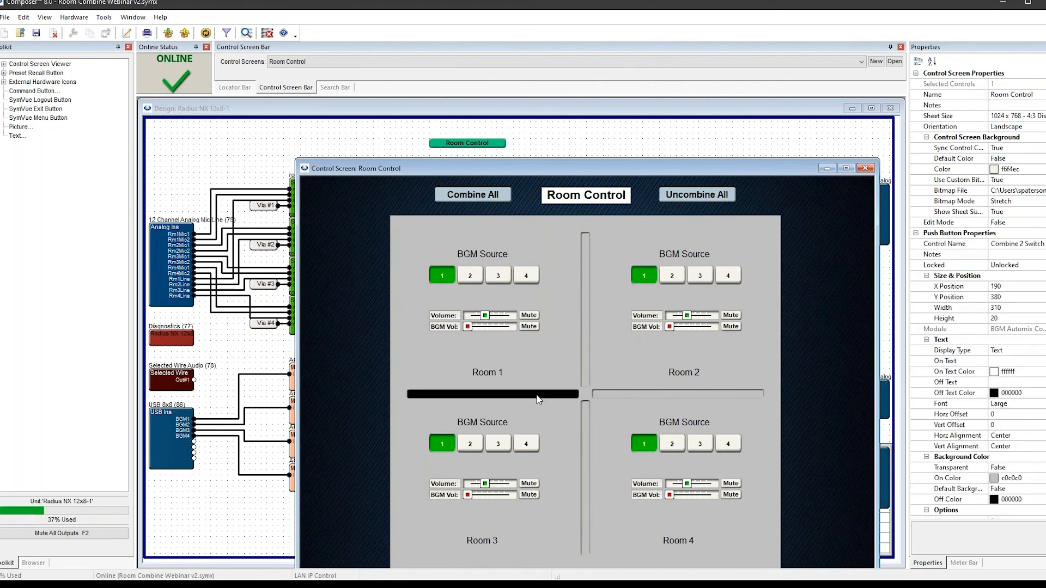
pyautogui.click(537, 398)
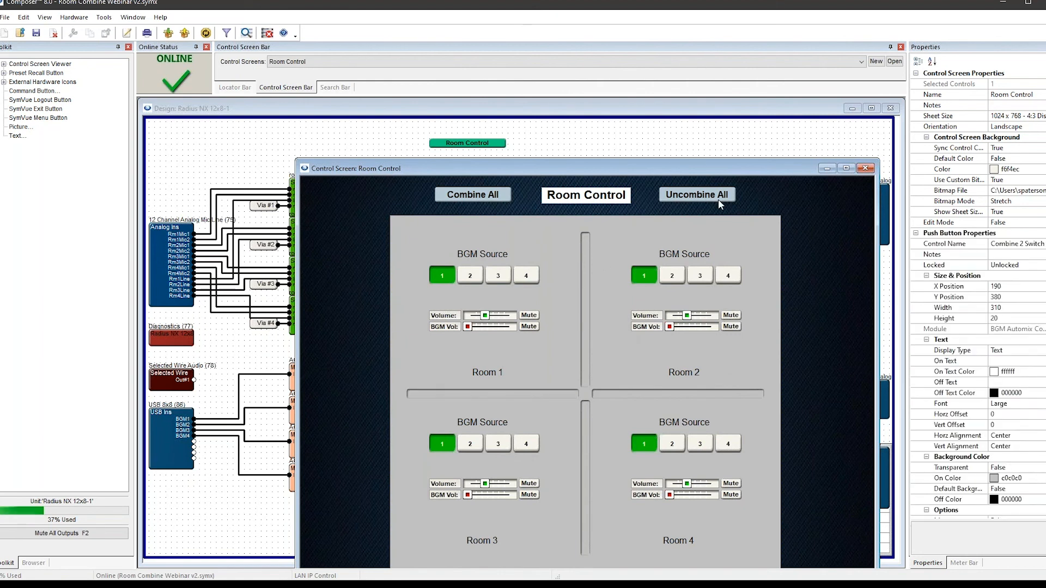
# Recall the Uncombine All and Combine All presets, and switch the shared BGM source to 4 and back to 1 from Room 1
pyautogui.click(697, 196)
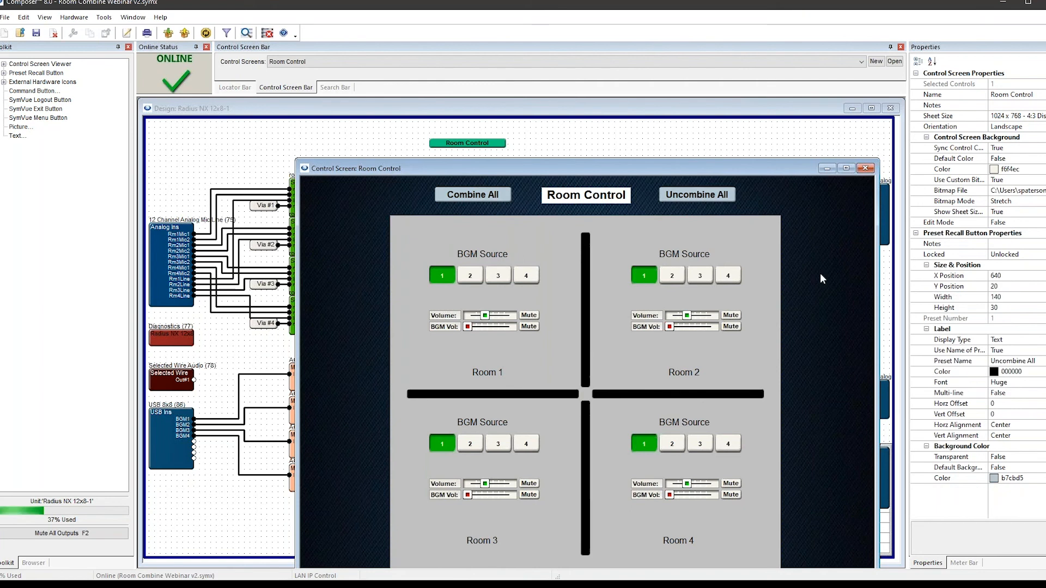
pyautogui.click(473, 195)
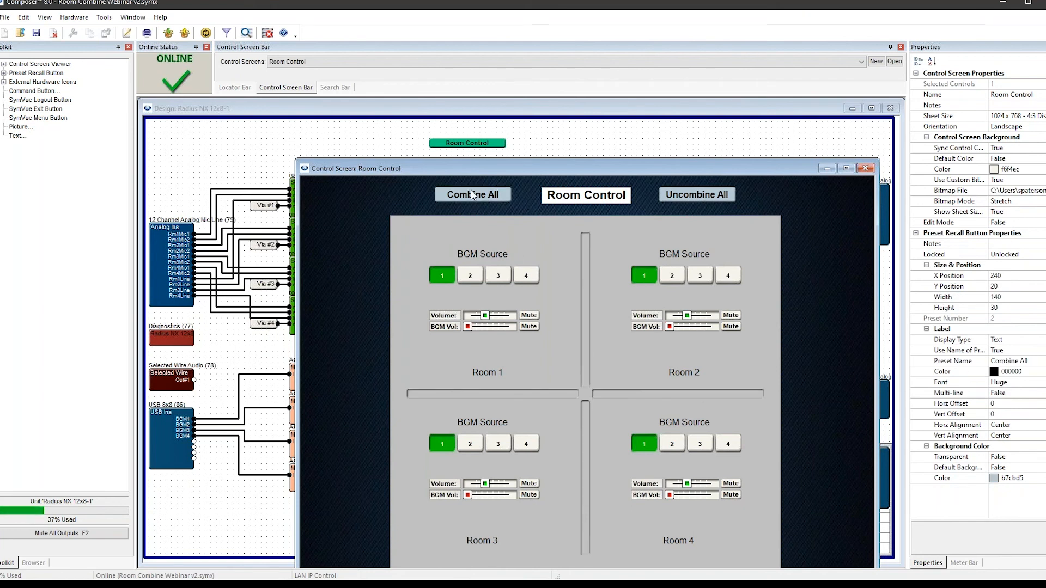
pyautogui.click(527, 276)
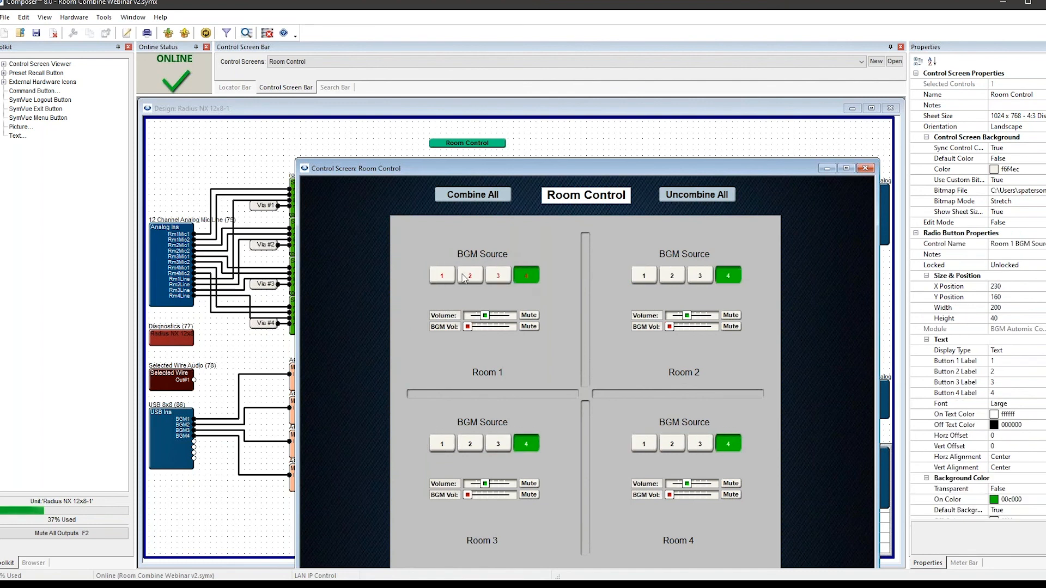
pyautogui.click(442, 276)
# Set the combined rooms' BGM volume to about -50 dB, the BGM source to 3, and the volume to about -22.6 dB, using different rooms' controls
pyautogui.moveTo(485, 315)
pyautogui.mouseDown()
pyautogui.moveTo(500, 315)
pyautogui.moveTo(500, 330)
pyautogui.moveTo(481, 332)
pyautogui.mouseUp()
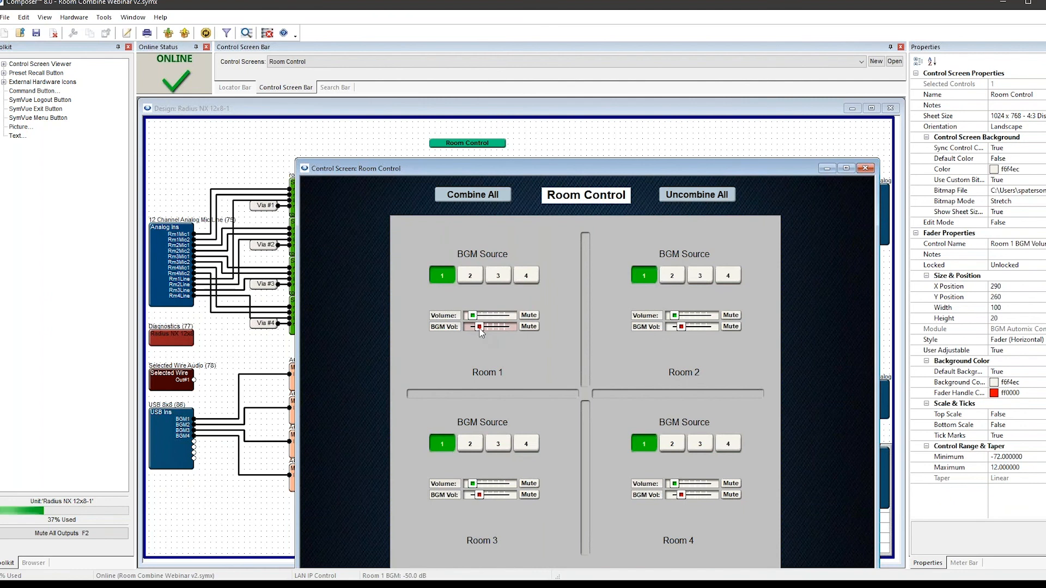
pyautogui.click(473, 316)
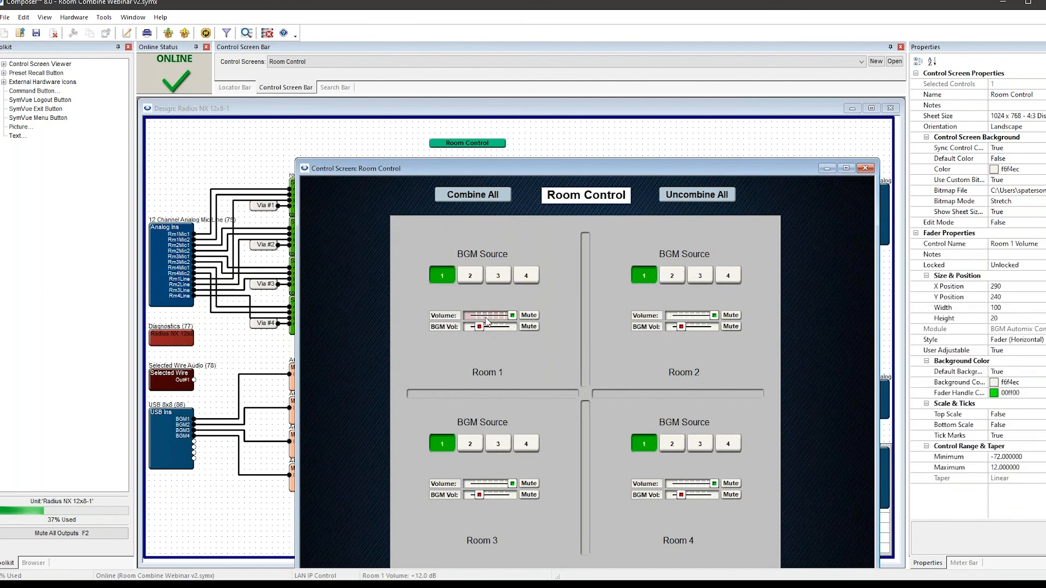
pyautogui.click(700, 276)
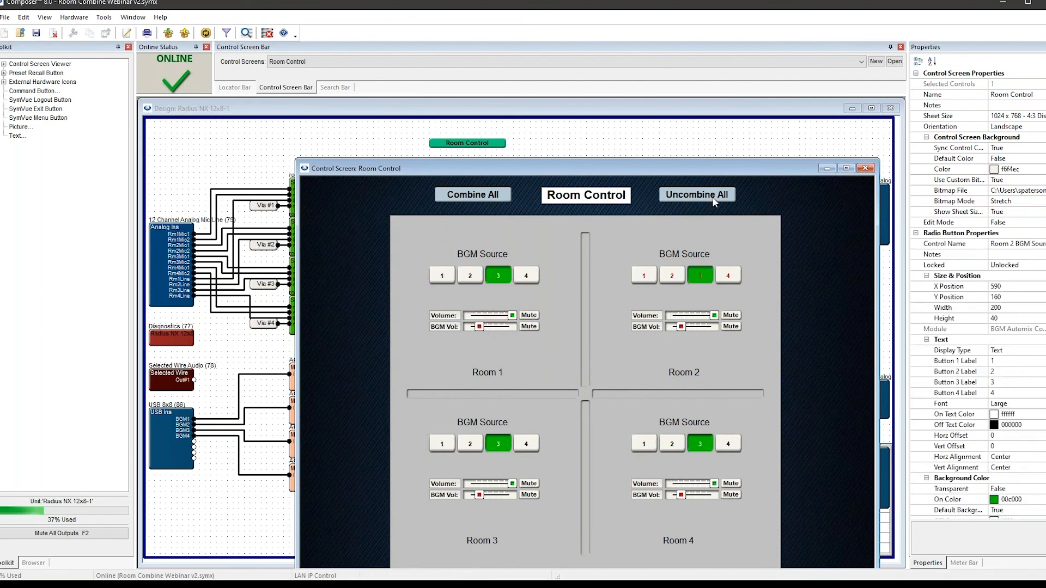
pyautogui.click(704, 484)
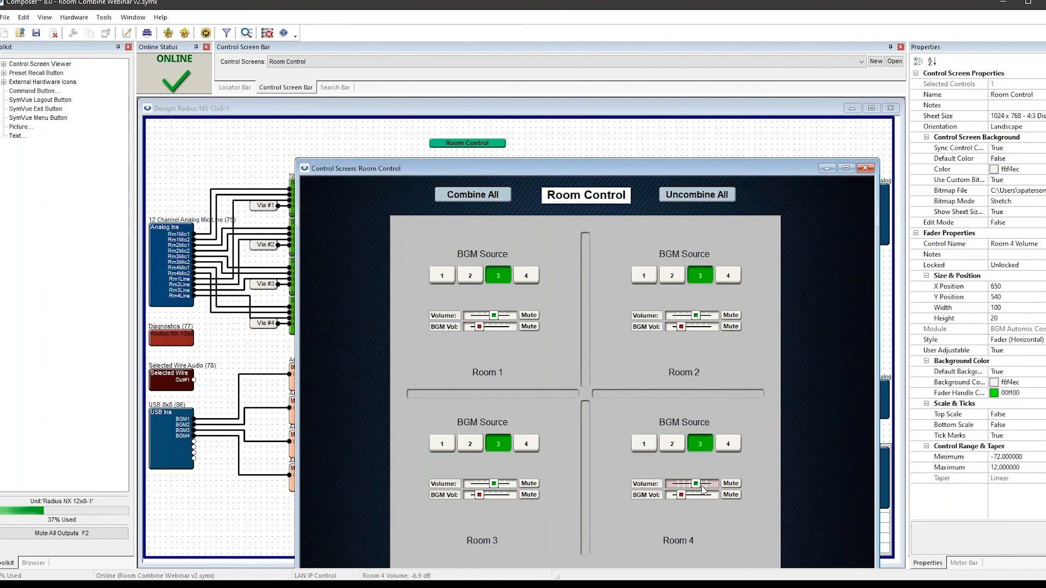
pyautogui.click(491, 484)
pyautogui.moveTo(494, 486); pyautogui.dragTo(495, 488)
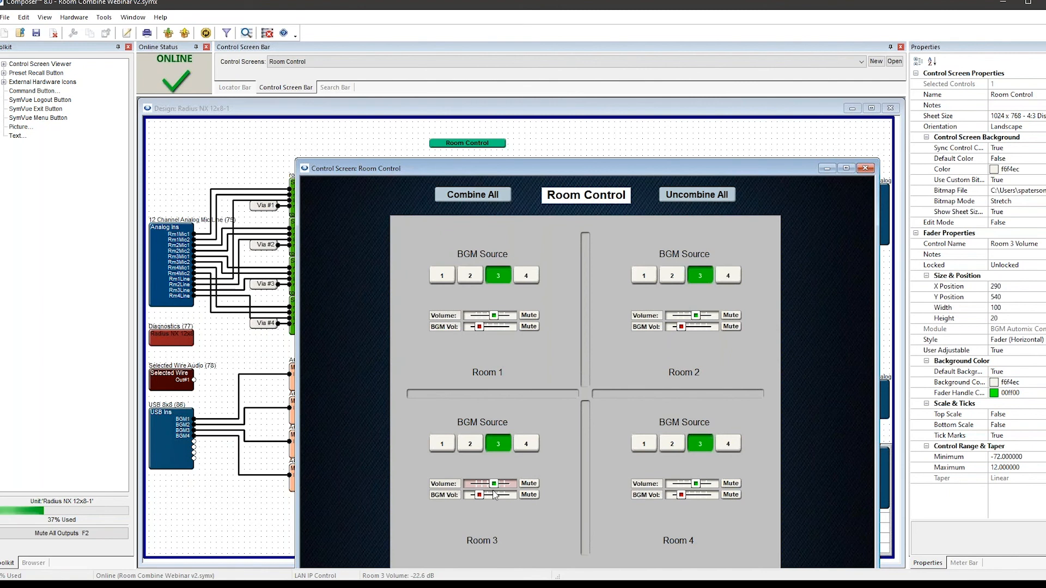
# Uncombine all rooms, raise Room 2's BGM volume, and set the BGM sources to 4 in Room 2 and 1 in Rooms 4 and 1
pyautogui.click(707, 197)
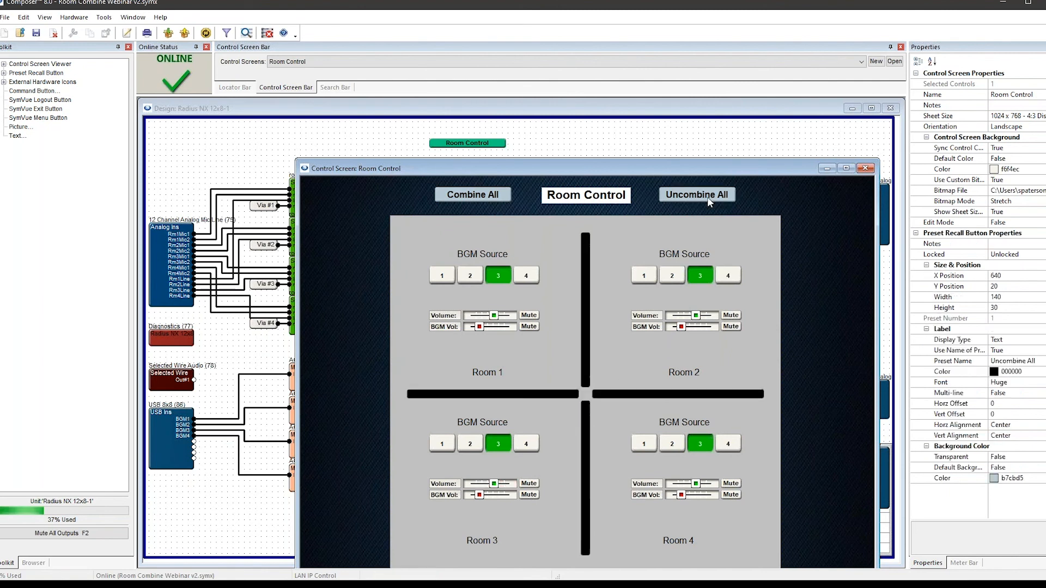
pyautogui.click(648, 276)
pyautogui.click(729, 278)
pyautogui.click(732, 442)
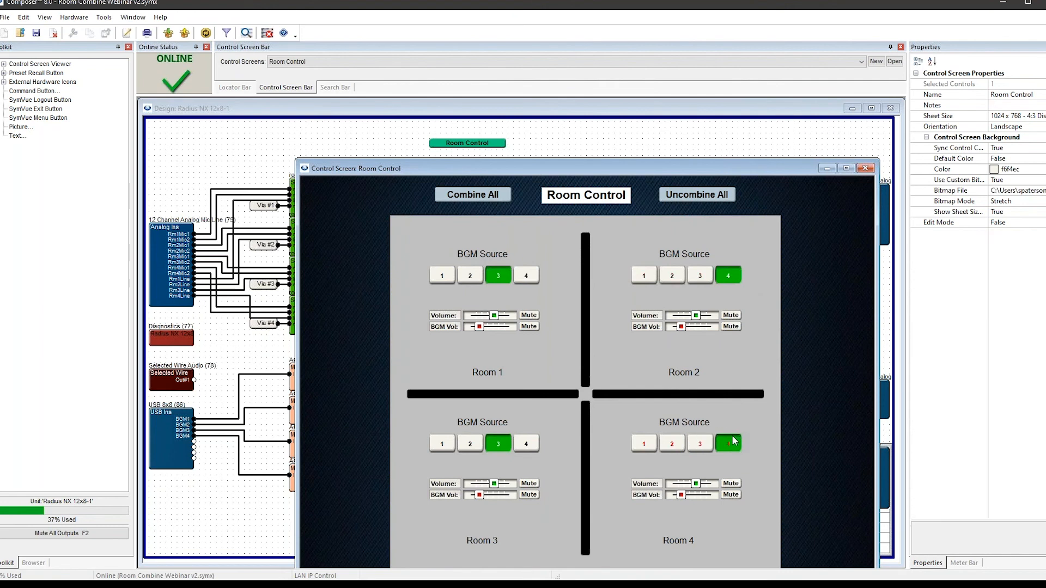
pyautogui.click(643, 443)
pyautogui.moveTo(681, 327); pyautogui.dragTo(702, 326)
pyautogui.click(473, 317)
pyautogui.click(450, 319)
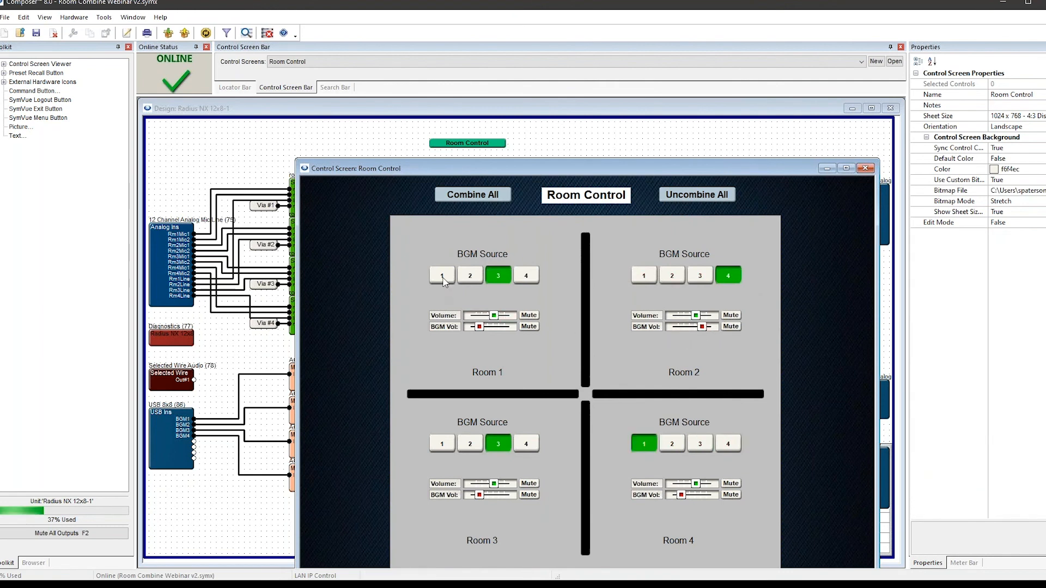
pyautogui.click(442, 277)
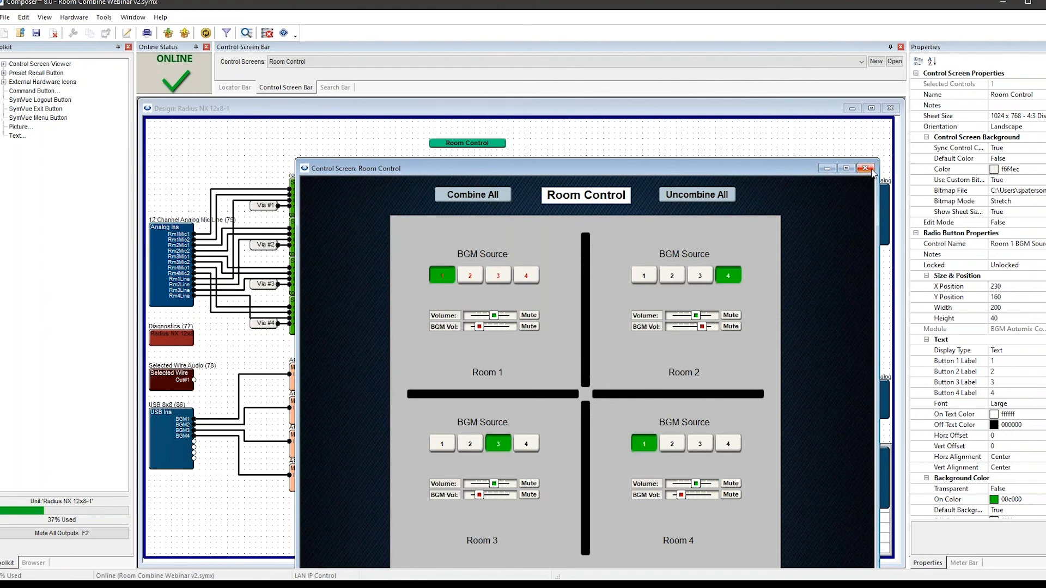
# Close the Room Control screen and open the ARC list in the Remote Control Manager
pyautogui.moveTo(673, 171); pyautogui.dragTo(580, 124)
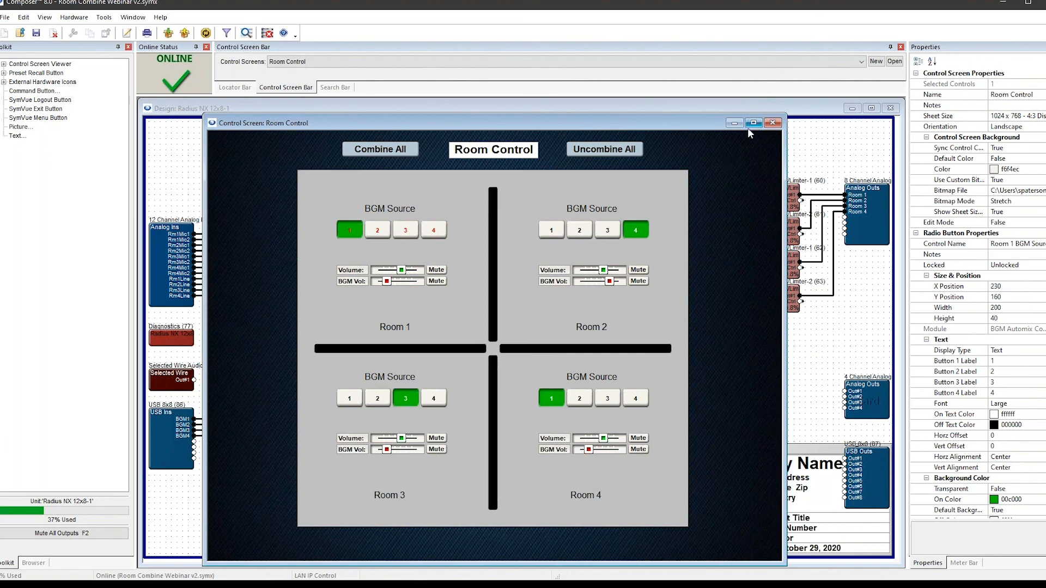
pyautogui.click(773, 124)
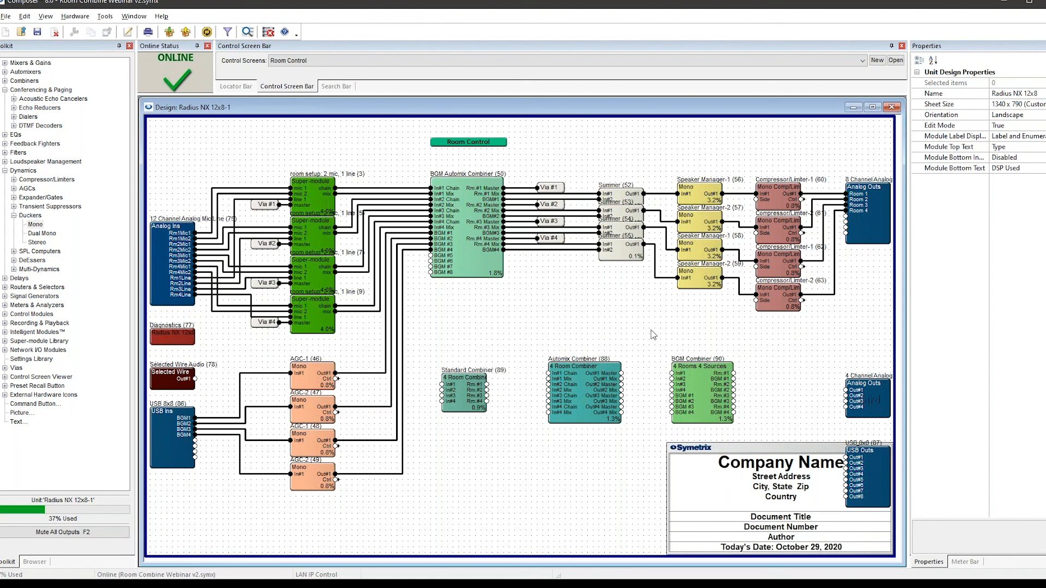
pyautogui.press('F8')
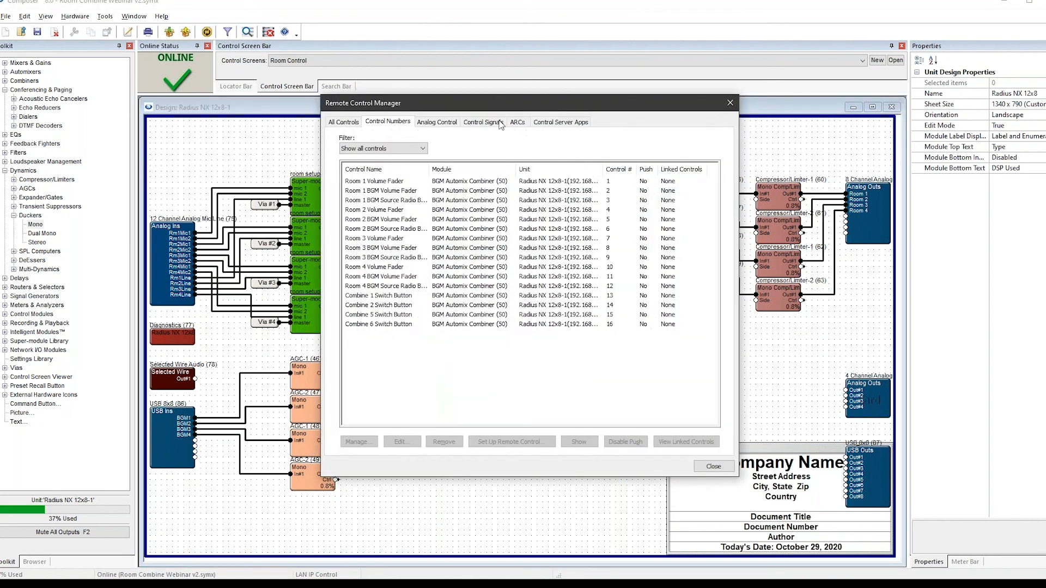
pyautogui.click(517, 123)
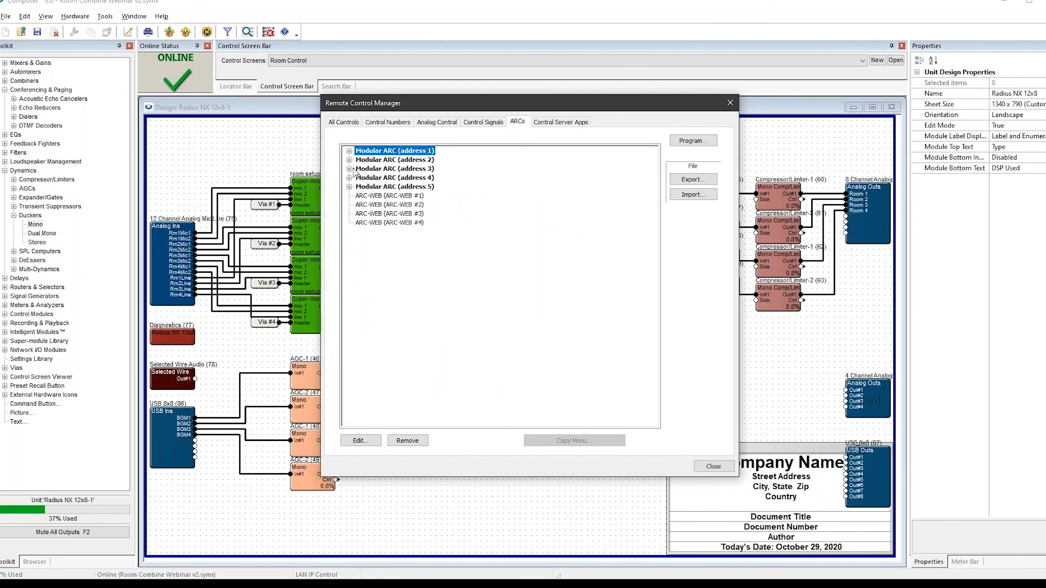
# Expand the Modular ARC at address 1 and examine its two encoder assignments and radio buttons
pyautogui.click(350, 151)
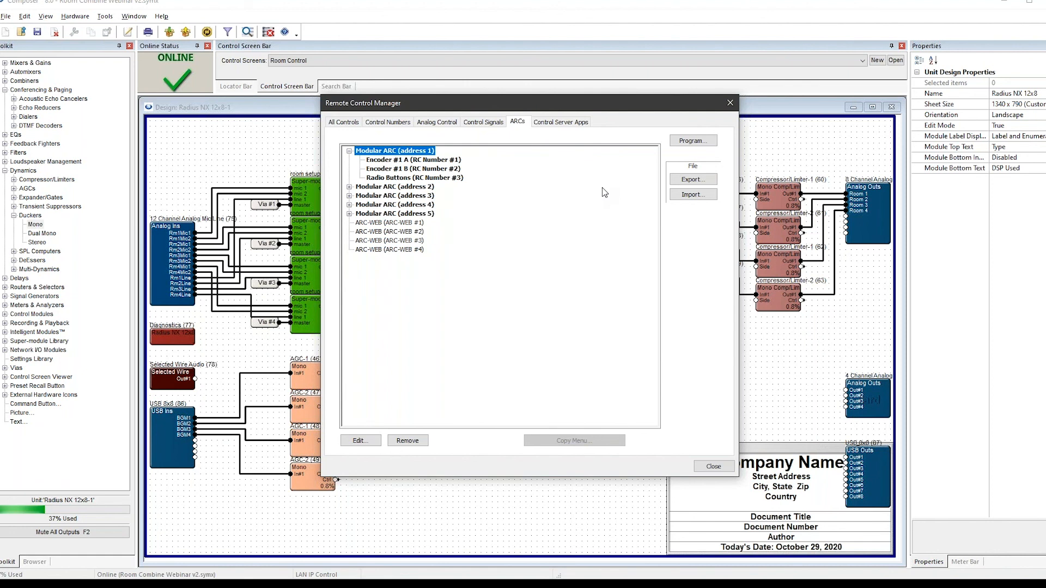
pyautogui.click(423, 160)
pyautogui.click(425, 170)
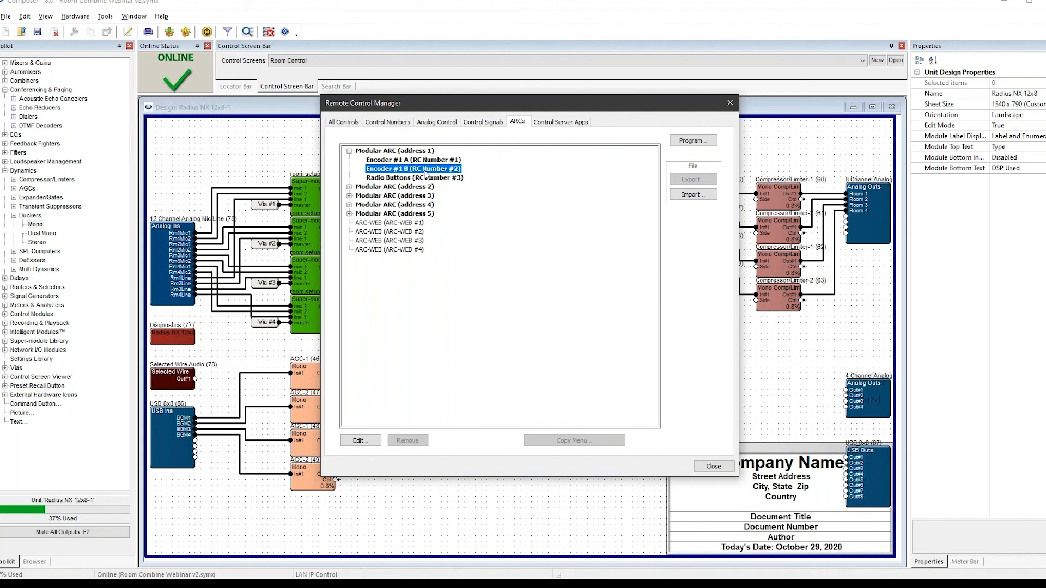
pyautogui.click(403, 179)
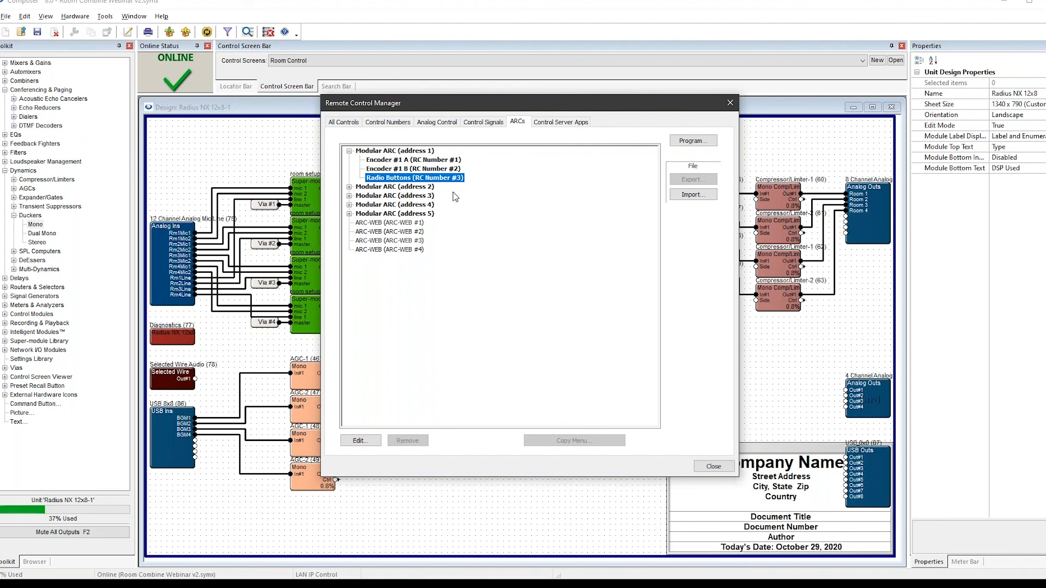
# Expand the Modular ARCs at addresses 2, 3 and 4 and compare their encoder assignments with those of address 1
pyautogui.click(349, 187)
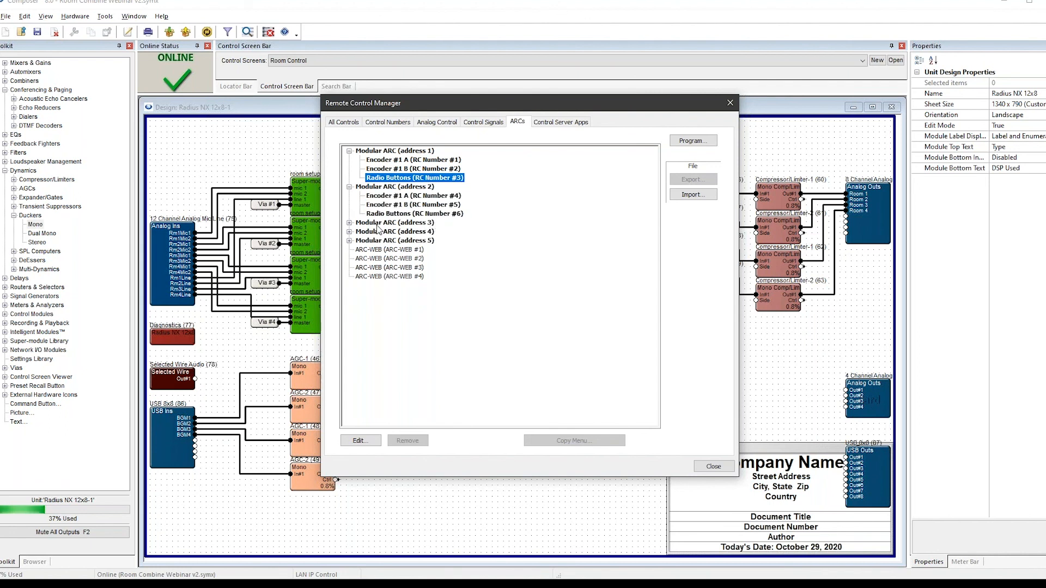
pyautogui.click(349, 223)
pyautogui.click(349, 259)
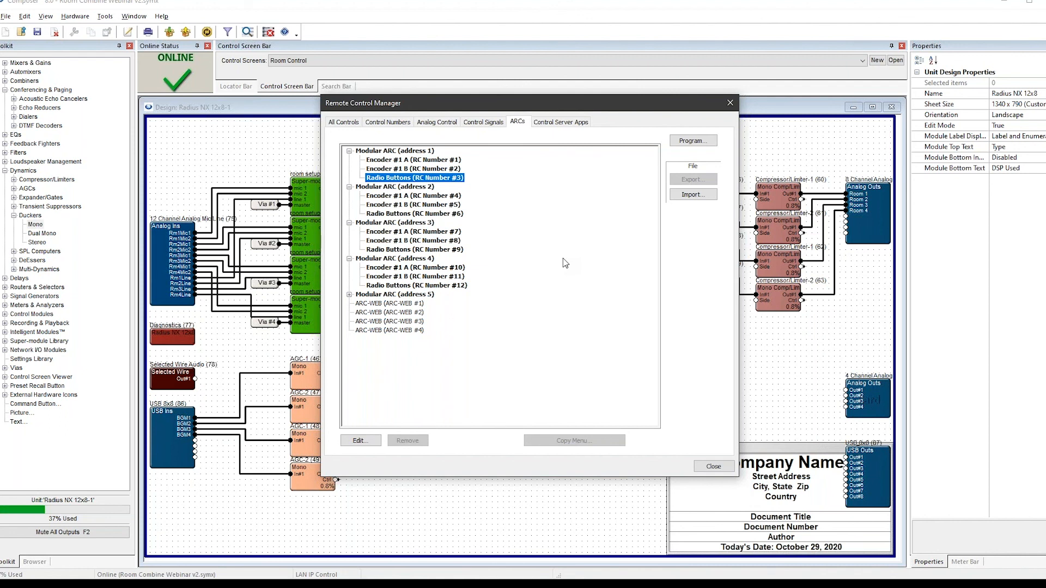
pyautogui.click(415, 241)
pyautogui.click(435, 196)
pyautogui.click(444, 161)
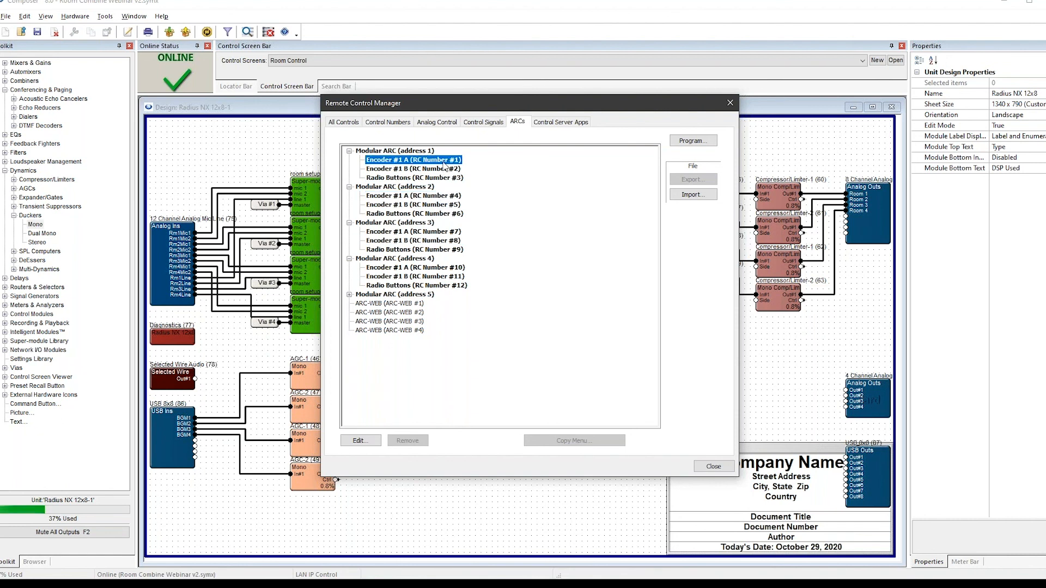
# Expand the Modular ARC at address 5, examine its switch button assignments, and close the Remote Control Manager
pyautogui.click(349, 294)
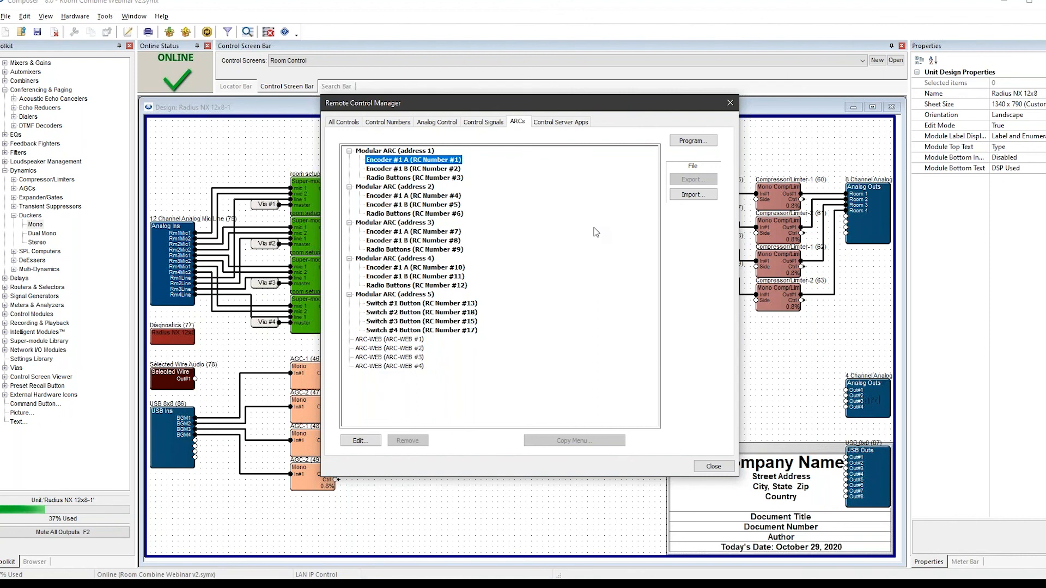
pyautogui.click(457, 313)
pyautogui.click(459, 330)
pyautogui.click(460, 304)
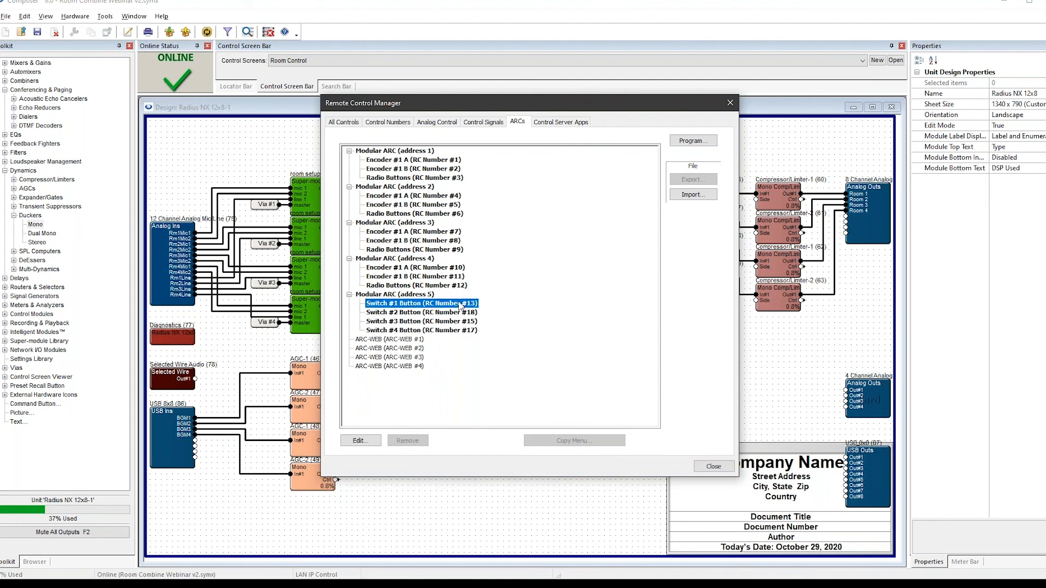
pyautogui.click(730, 103)
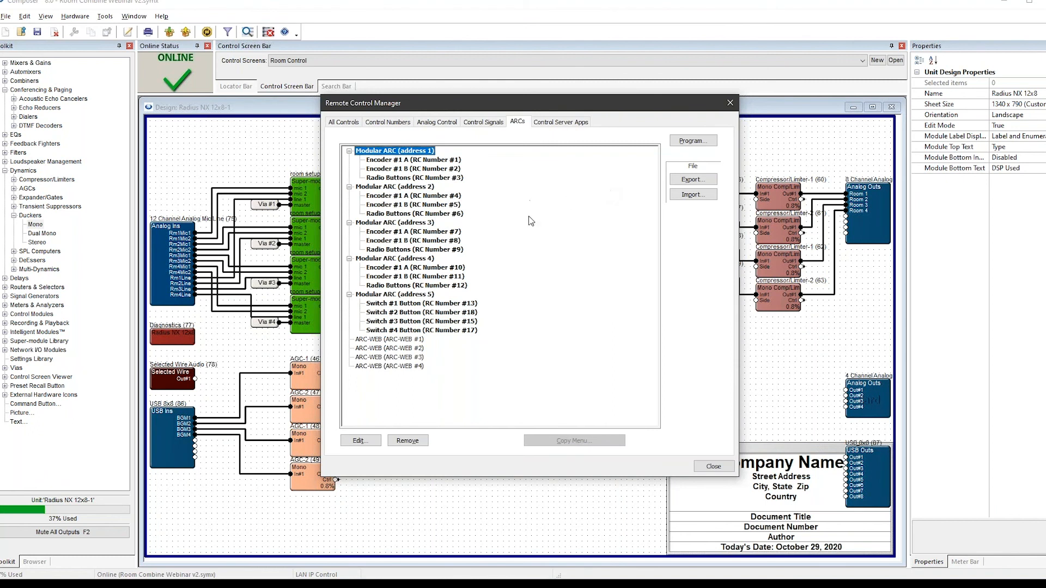
# Reposition the Remote Control Manager and examine encoders #1 A and #1 B of the Modular ARC at address 1
pyautogui.moveTo(564, 106); pyautogui.dragTo(581, 129)
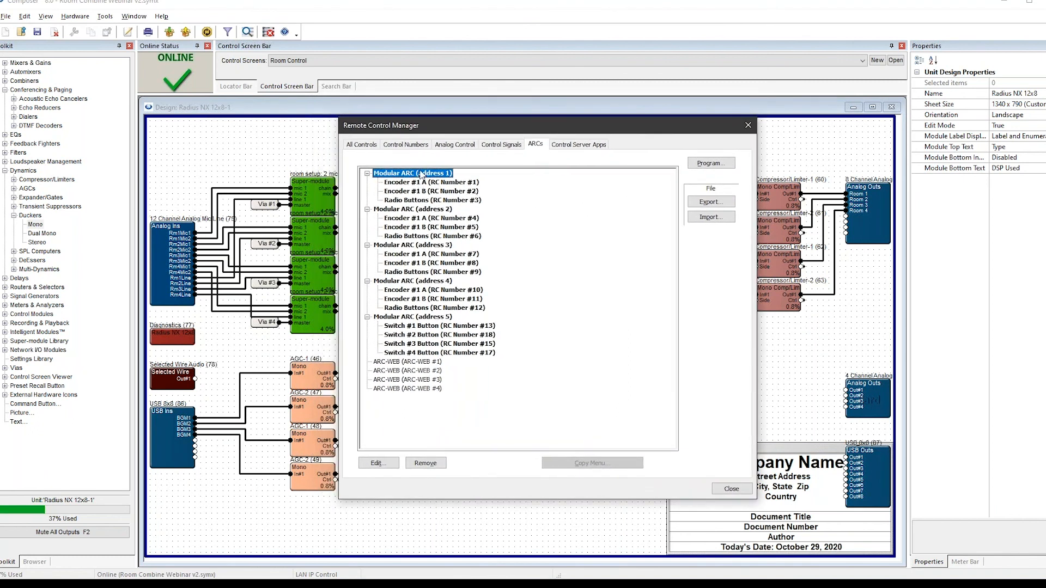
pyautogui.click(442, 187)
pyautogui.click(445, 193)
pyautogui.click(474, 185)
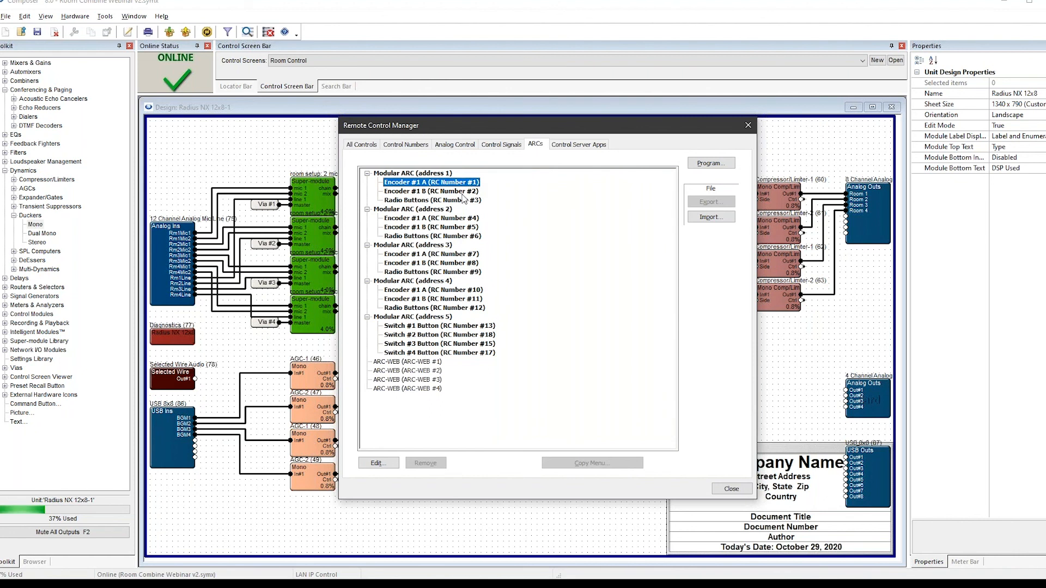
pyautogui.click(464, 193)
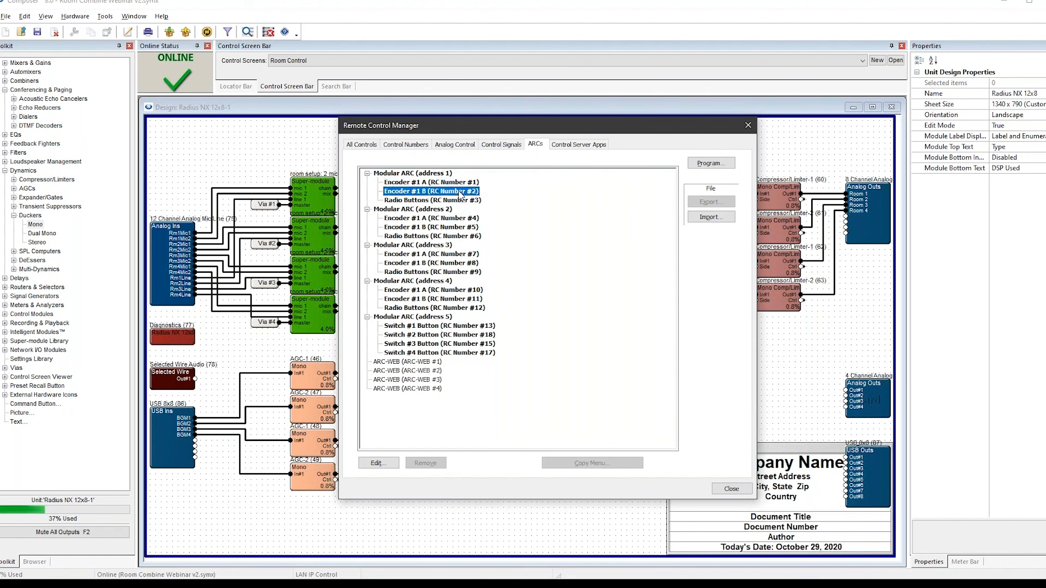
# Close the Remote Control Manager, open the BGM Automix Combiner's controls, and display the remote control numbers assigned to them
pyautogui.click(748, 125)
pyautogui.click(455, 208)
pyautogui.doubleClick(456, 207)
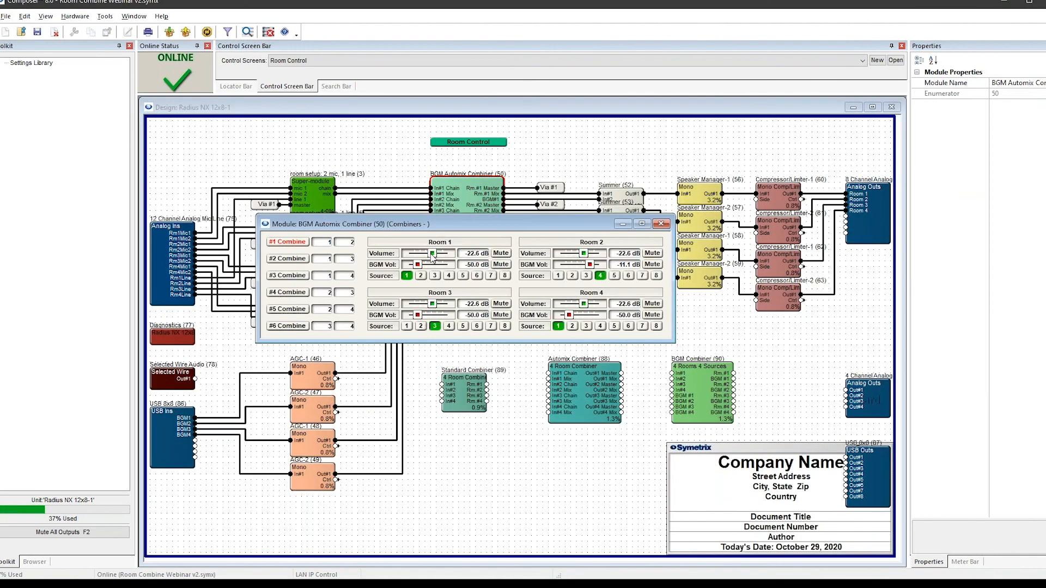
pyautogui.press('F3')
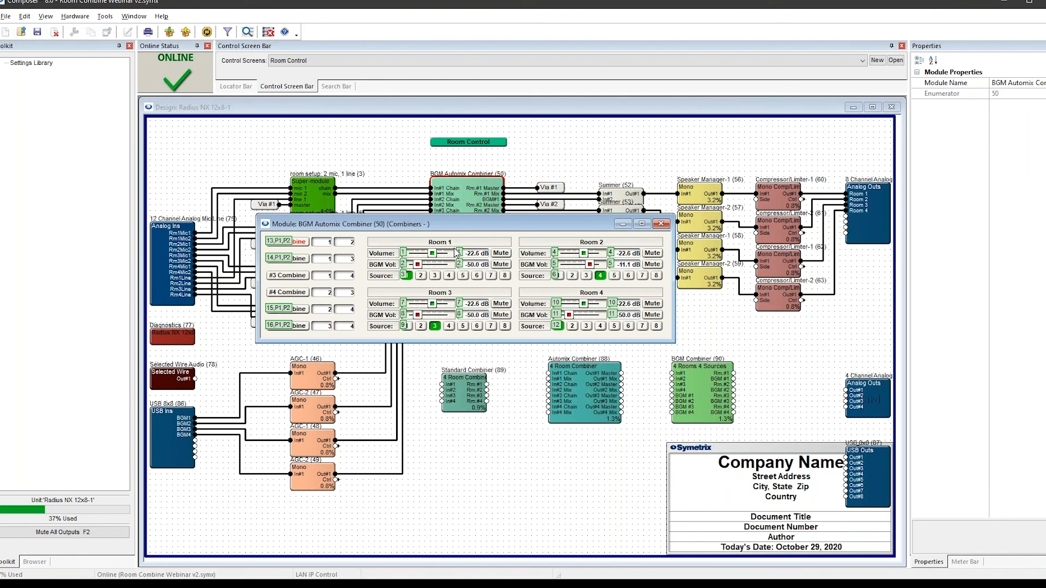
# Set Room 1's BGM volume to -17.4 dB and select source 3 for that room in the BGM Automix Combiner
pyautogui.moveTo(418, 265); pyautogui.dragTo(441, 266)
pyautogui.click(435, 276)
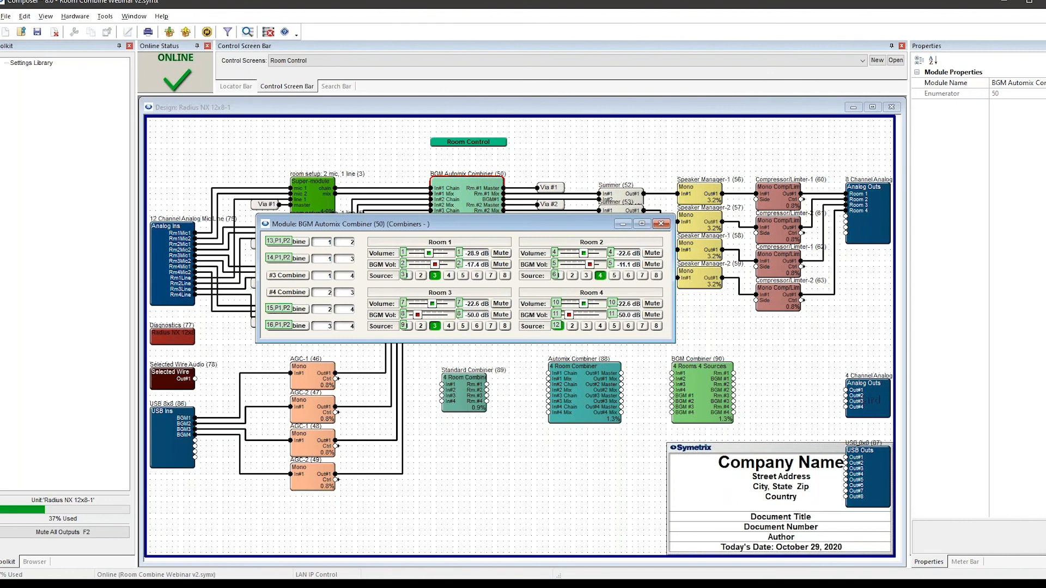
# Switch to the Room Combining presentation in PowerPoint, start the slide show from the first slide, and advance to the closing slide
pyautogui.moveTo(335, 586)
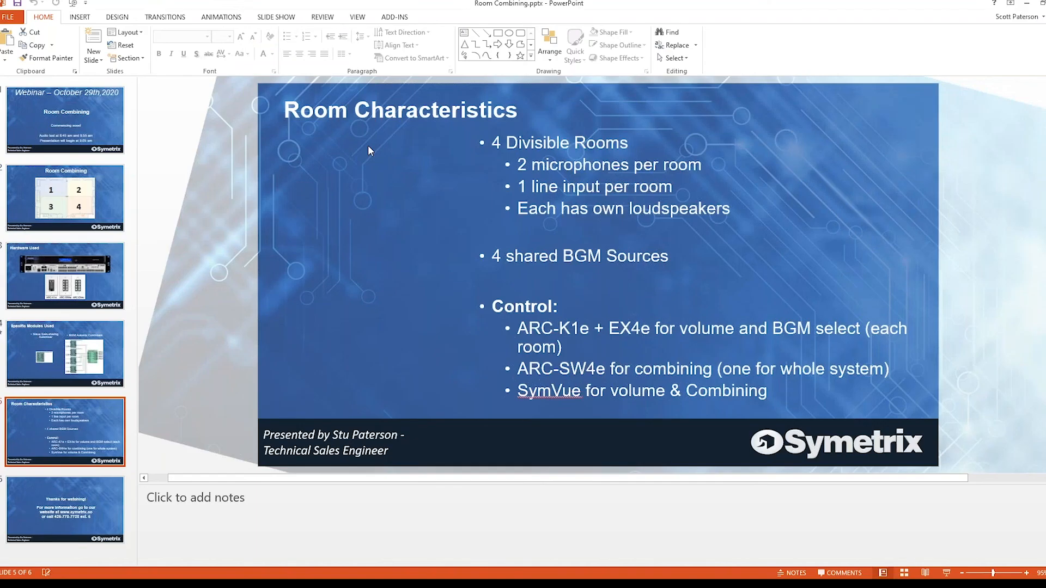
pyautogui.click(72, 4)
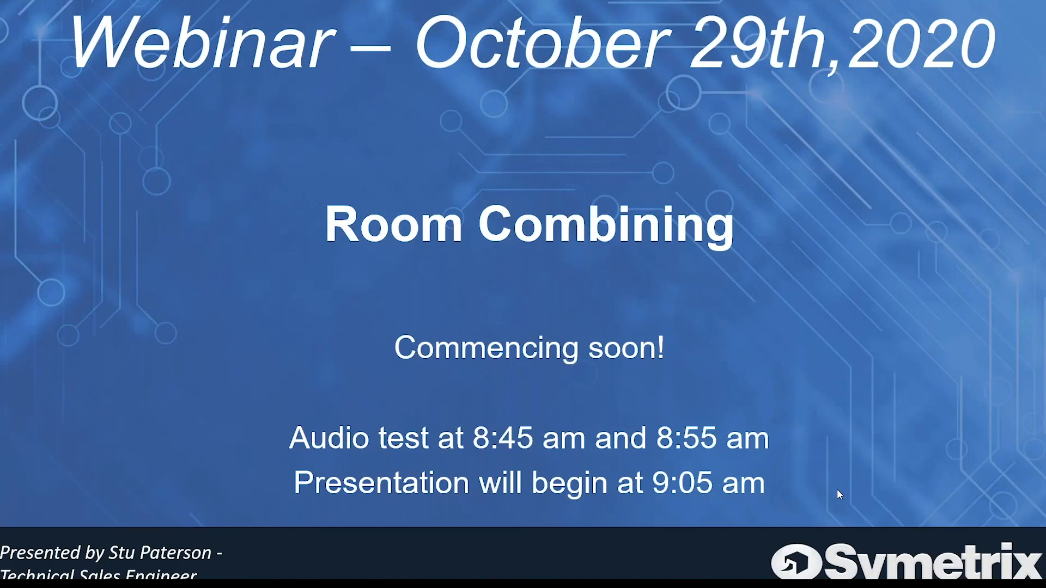
pyautogui.click(837, 491)
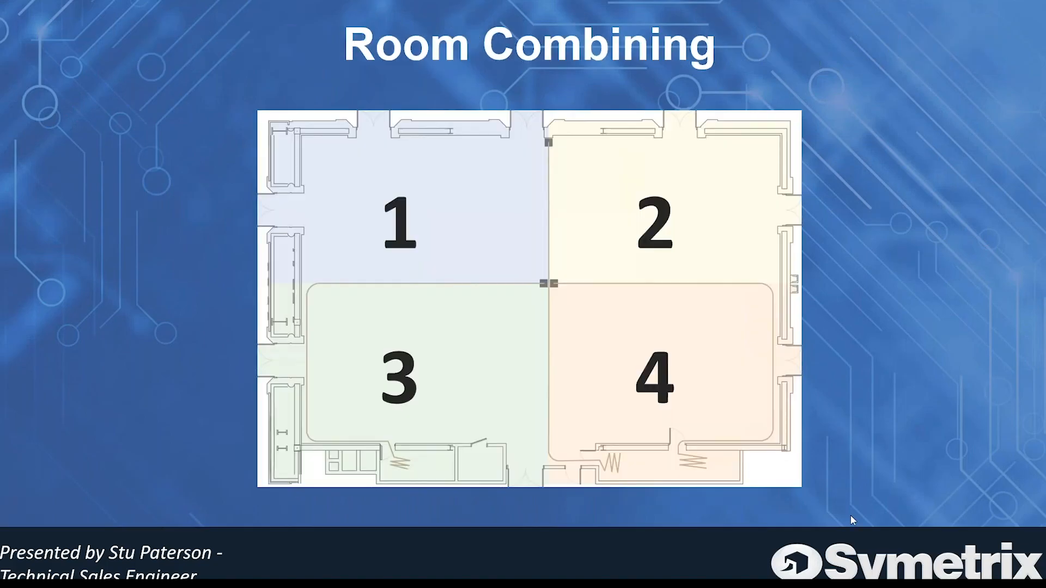
pyautogui.click(851, 516)
pyautogui.click(851, 516)
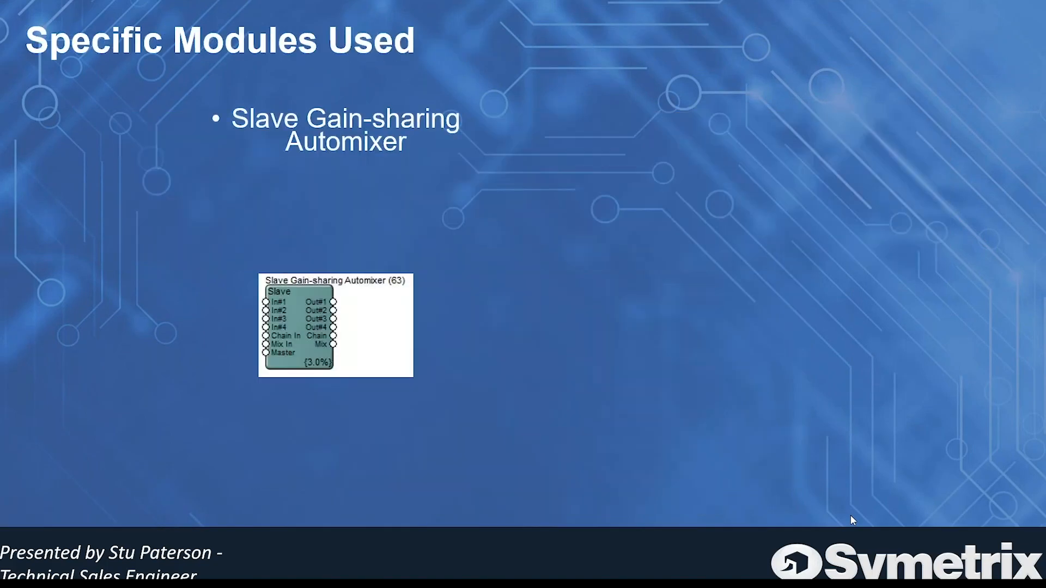
pyautogui.click(850, 515)
pyautogui.click(850, 515)
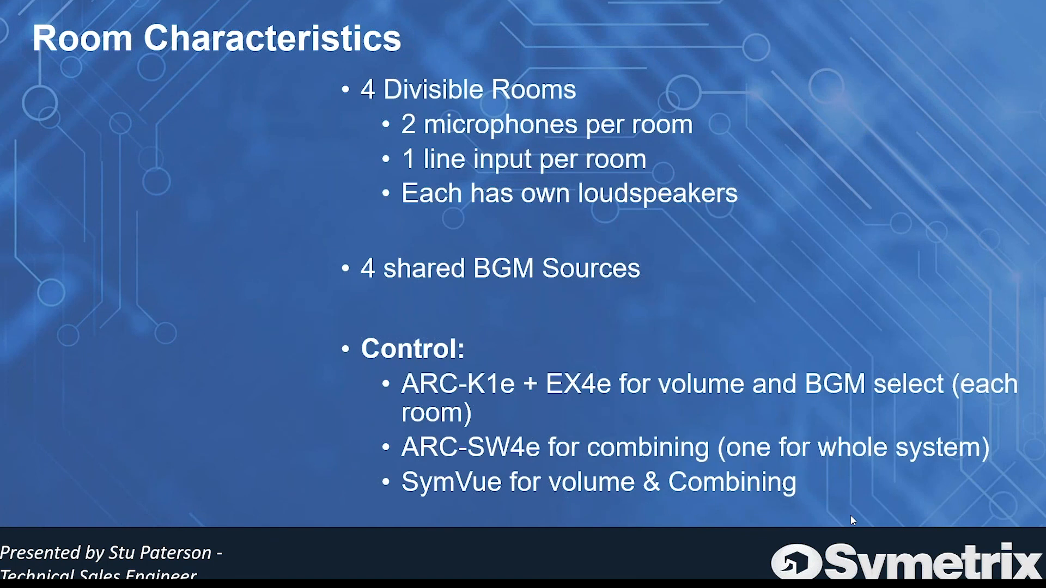
pyautogui.click(850, 515)
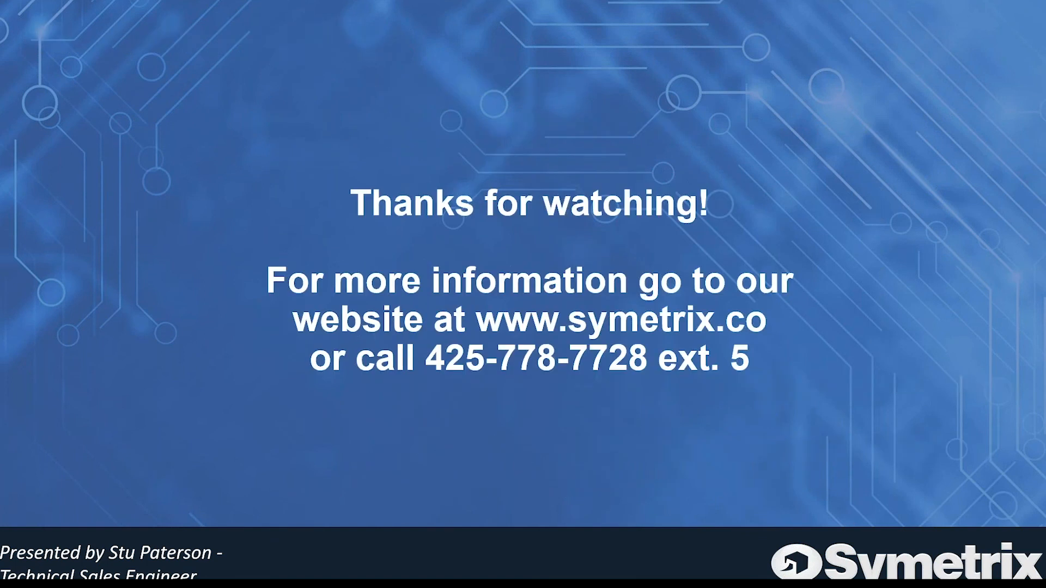